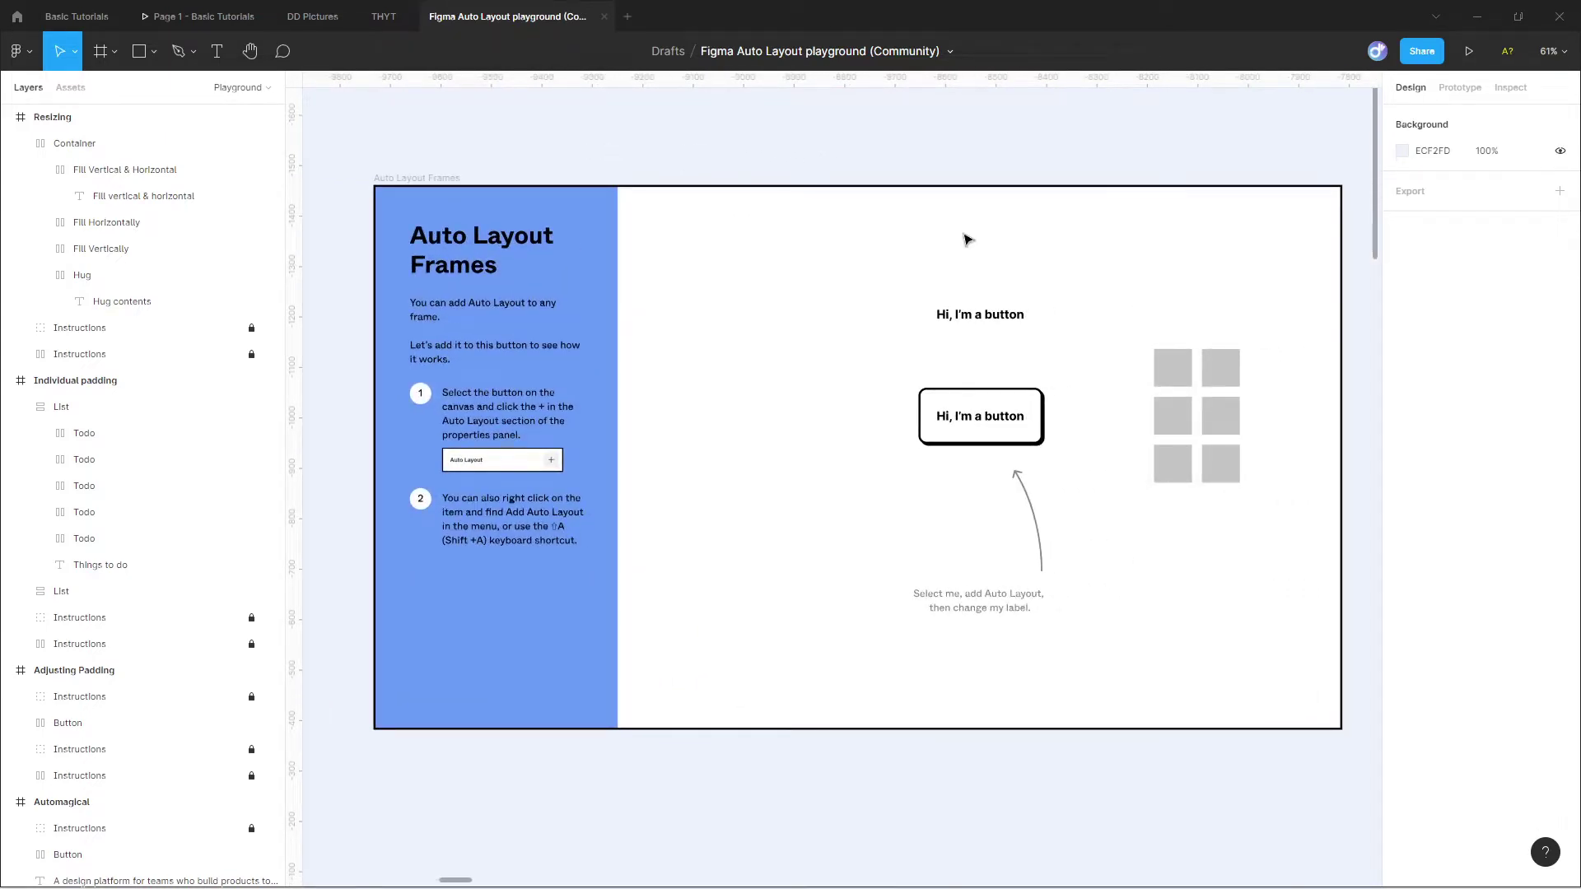
- Delete the word "button" from the label inside the outlined button frame and re-enter "button"
scroll(1087, 448, "up", 5)
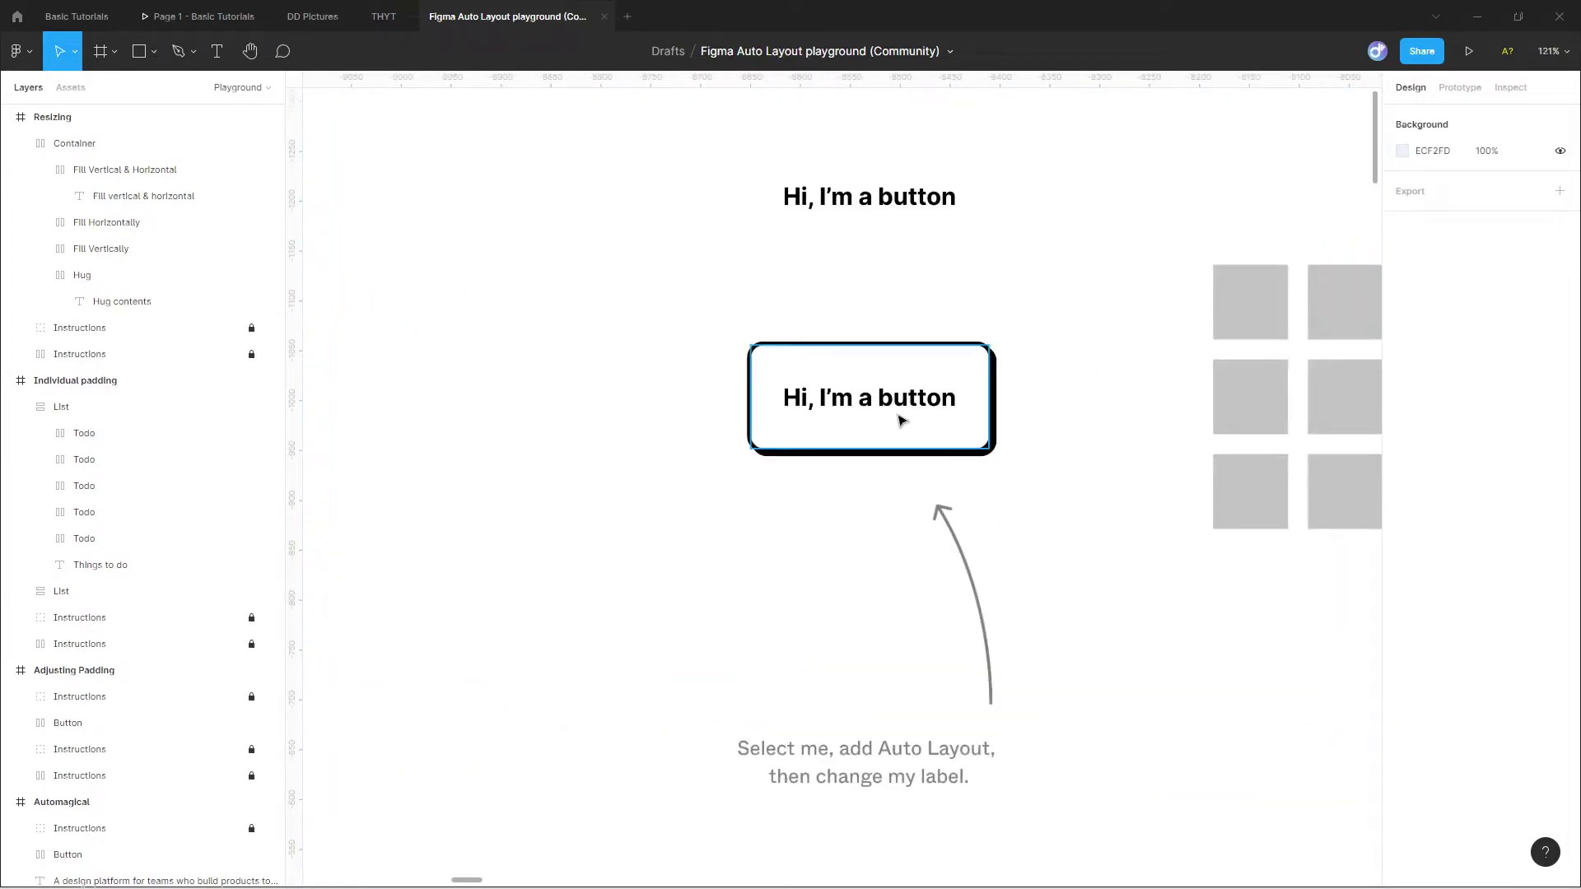
left_click(927, 412)
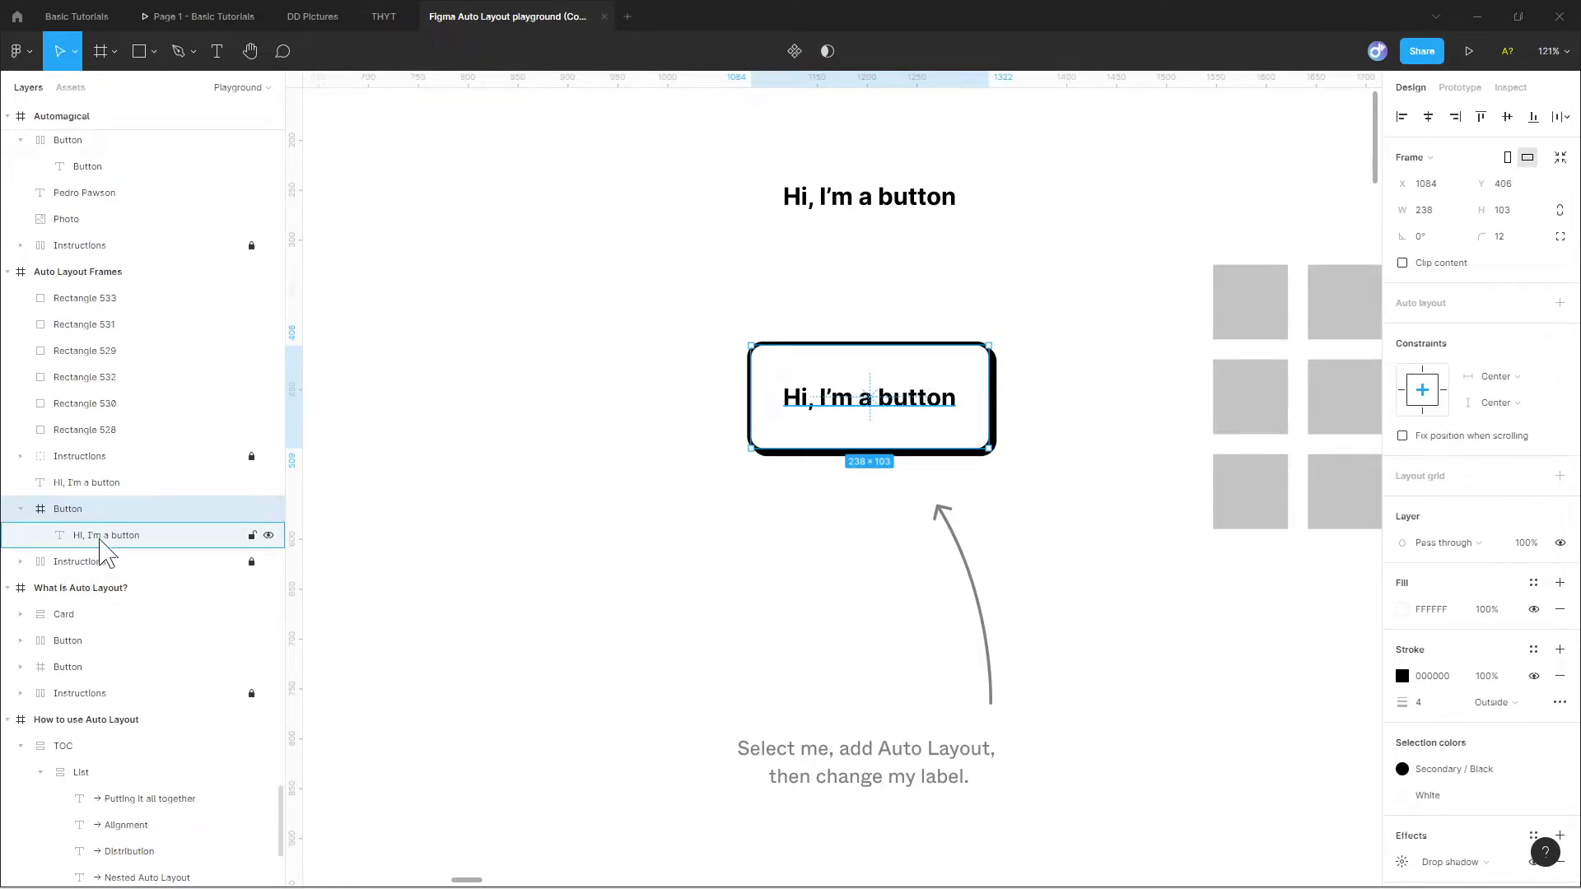
left_click(104, 544)
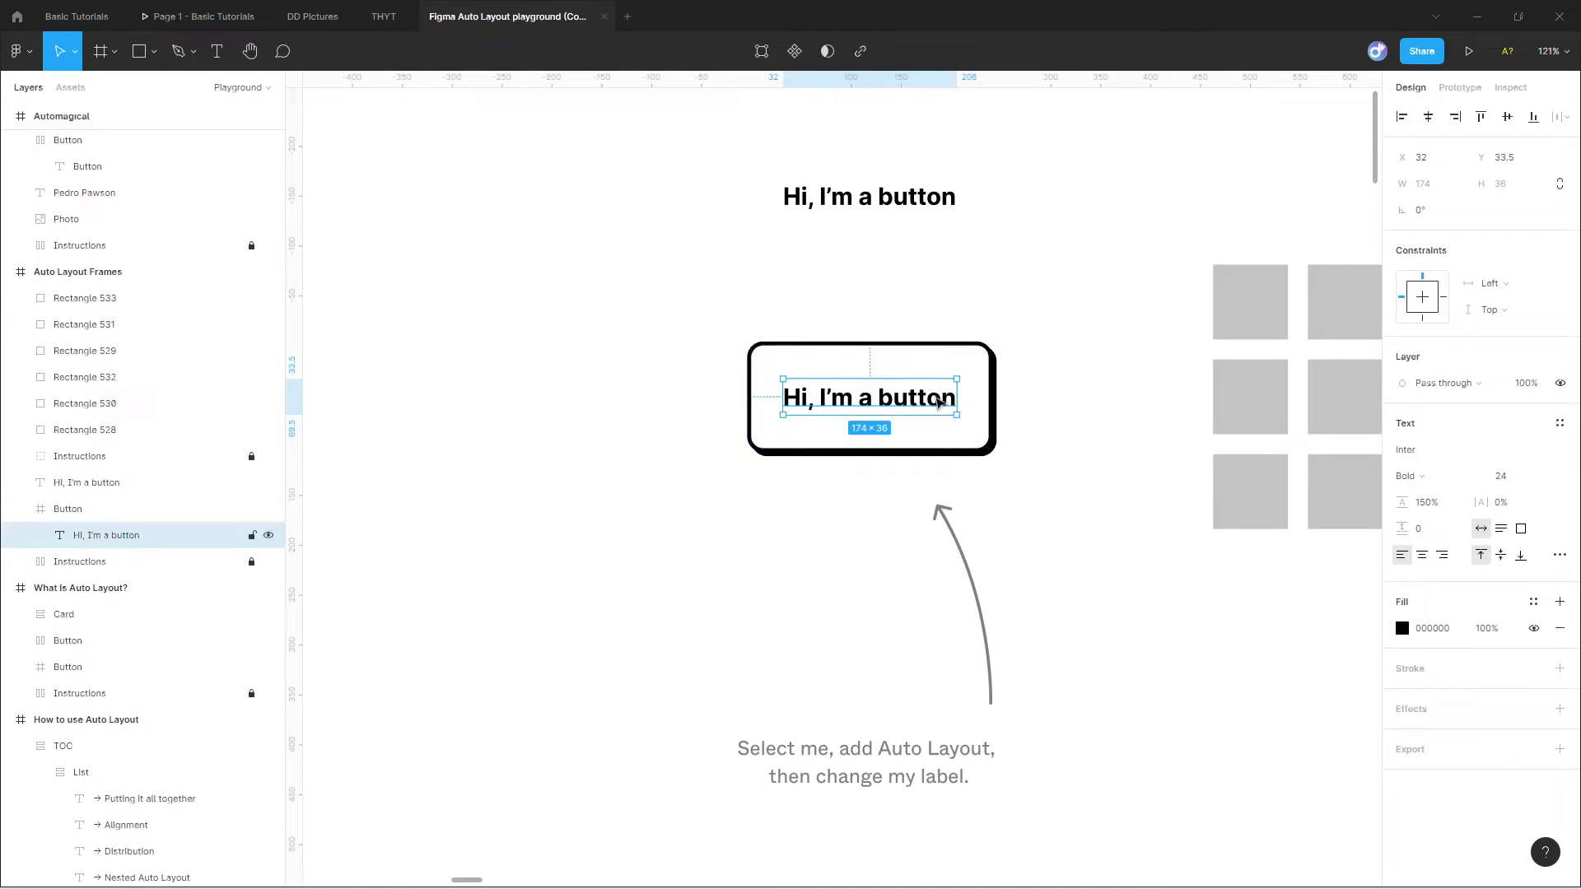
double_click(939, 398)
double_click(940, 398)
left_click(944, 395)
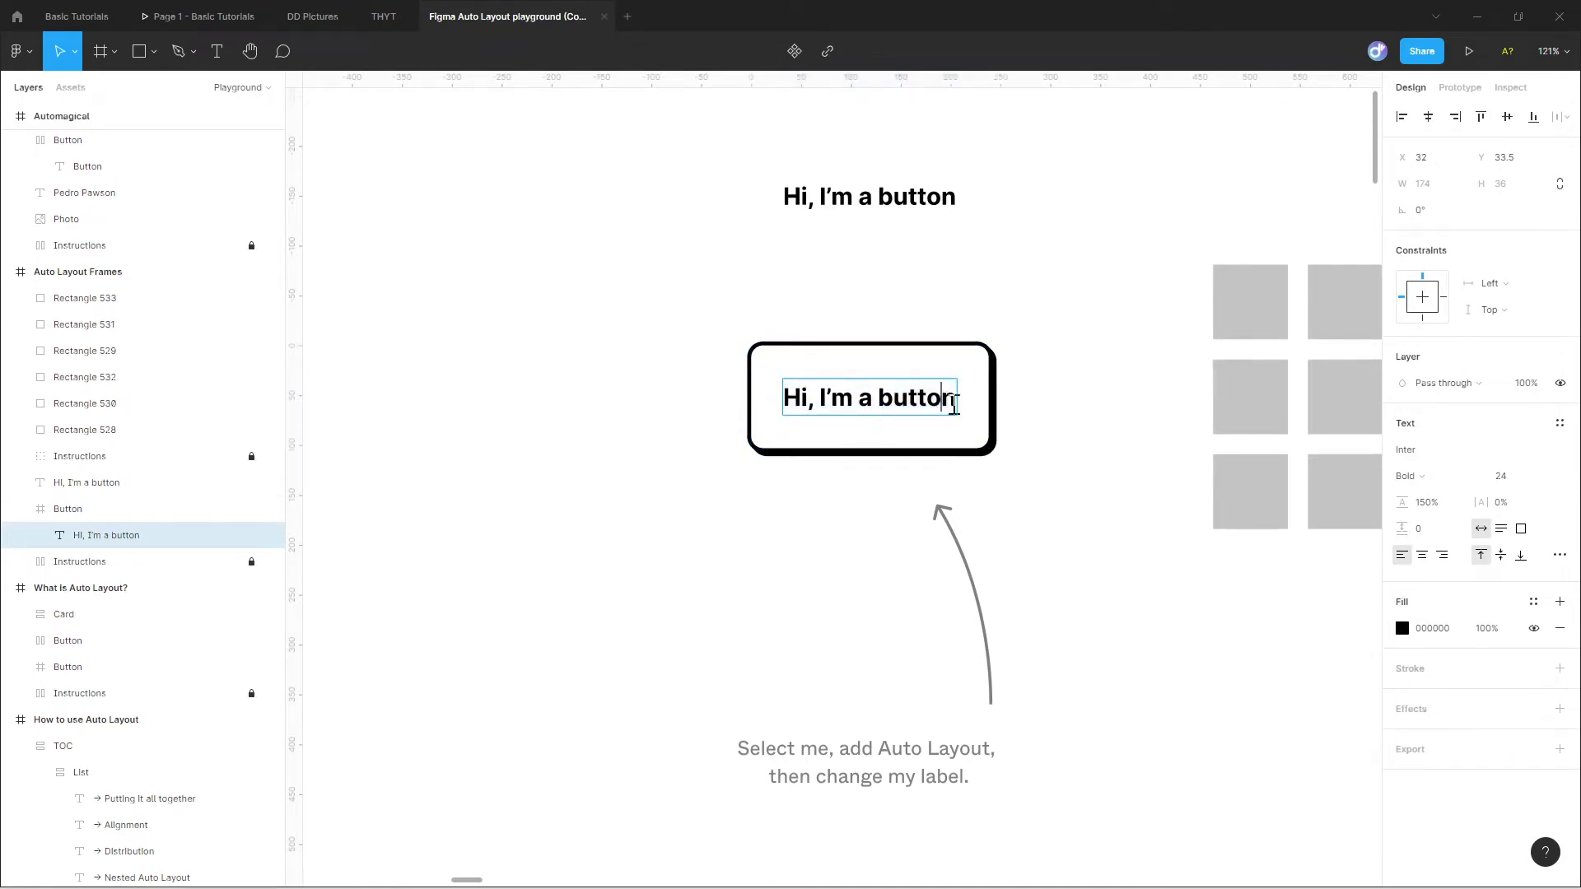
key("Right")
key("BackSpace")
key("BackSpace")
key("BackSpace")
key("BackSpace")
key("BackSpace")
key("BackSpace")
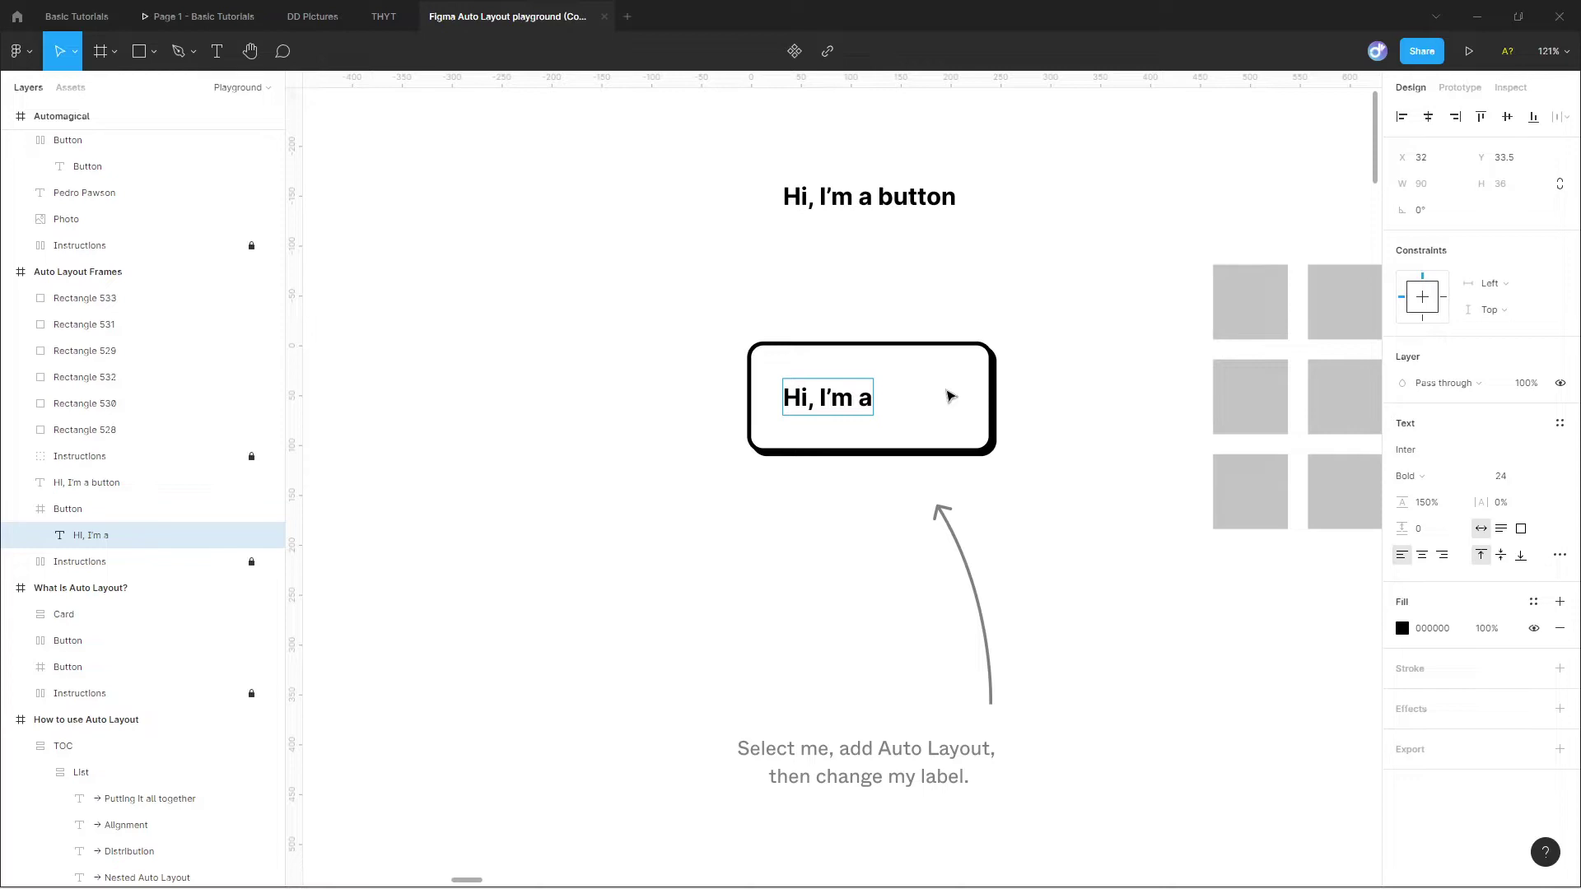
type("button")
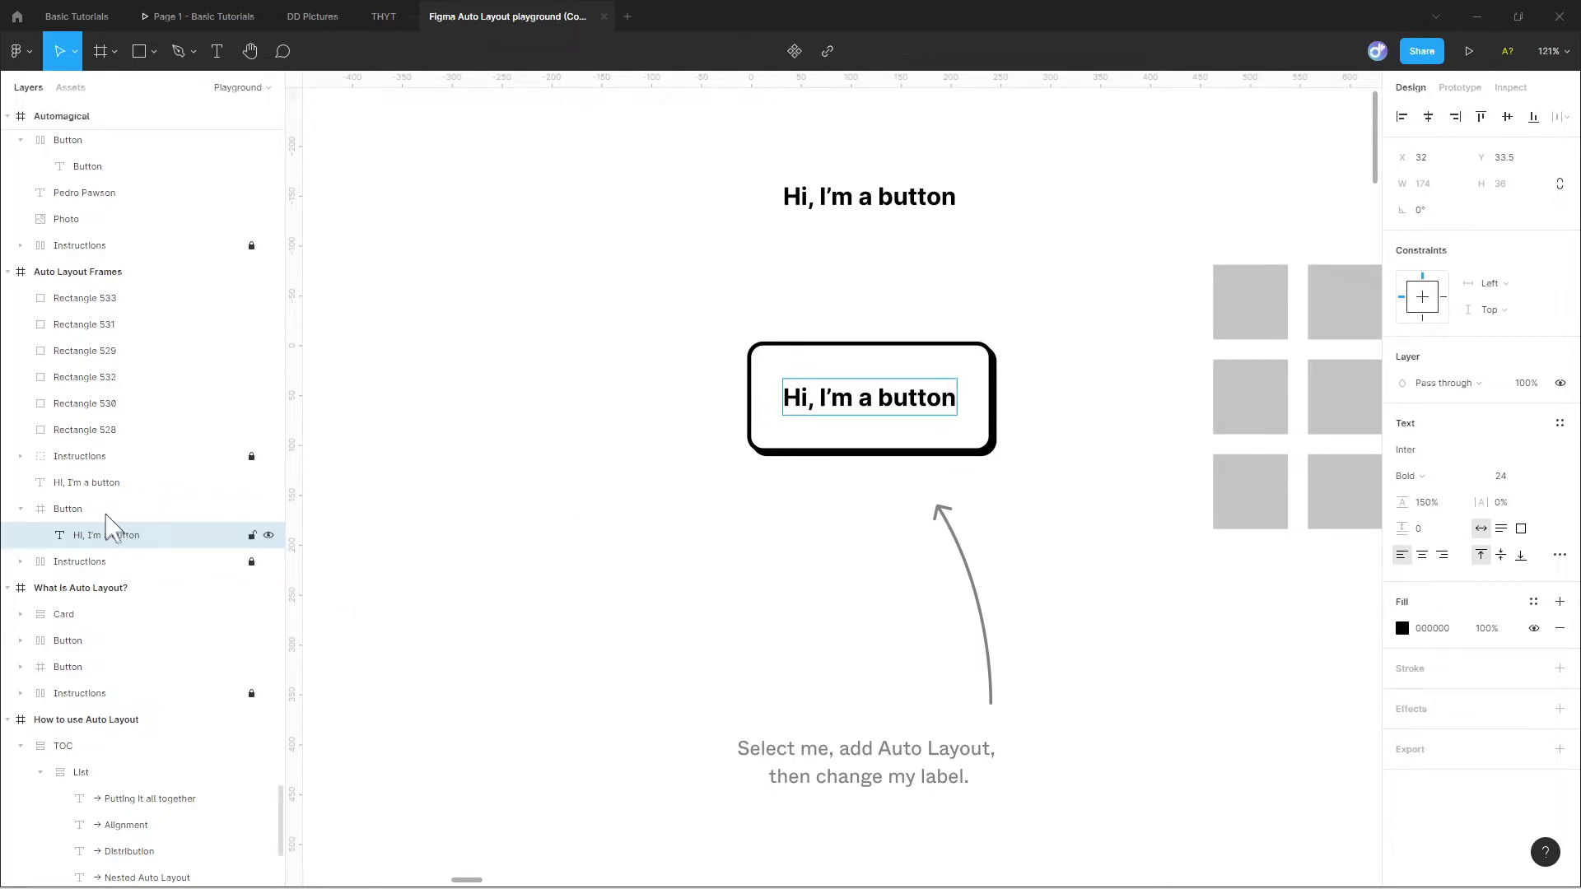
- Add auto layout to the outlined button frame, undo it, and add it again
left_click(105, 515)
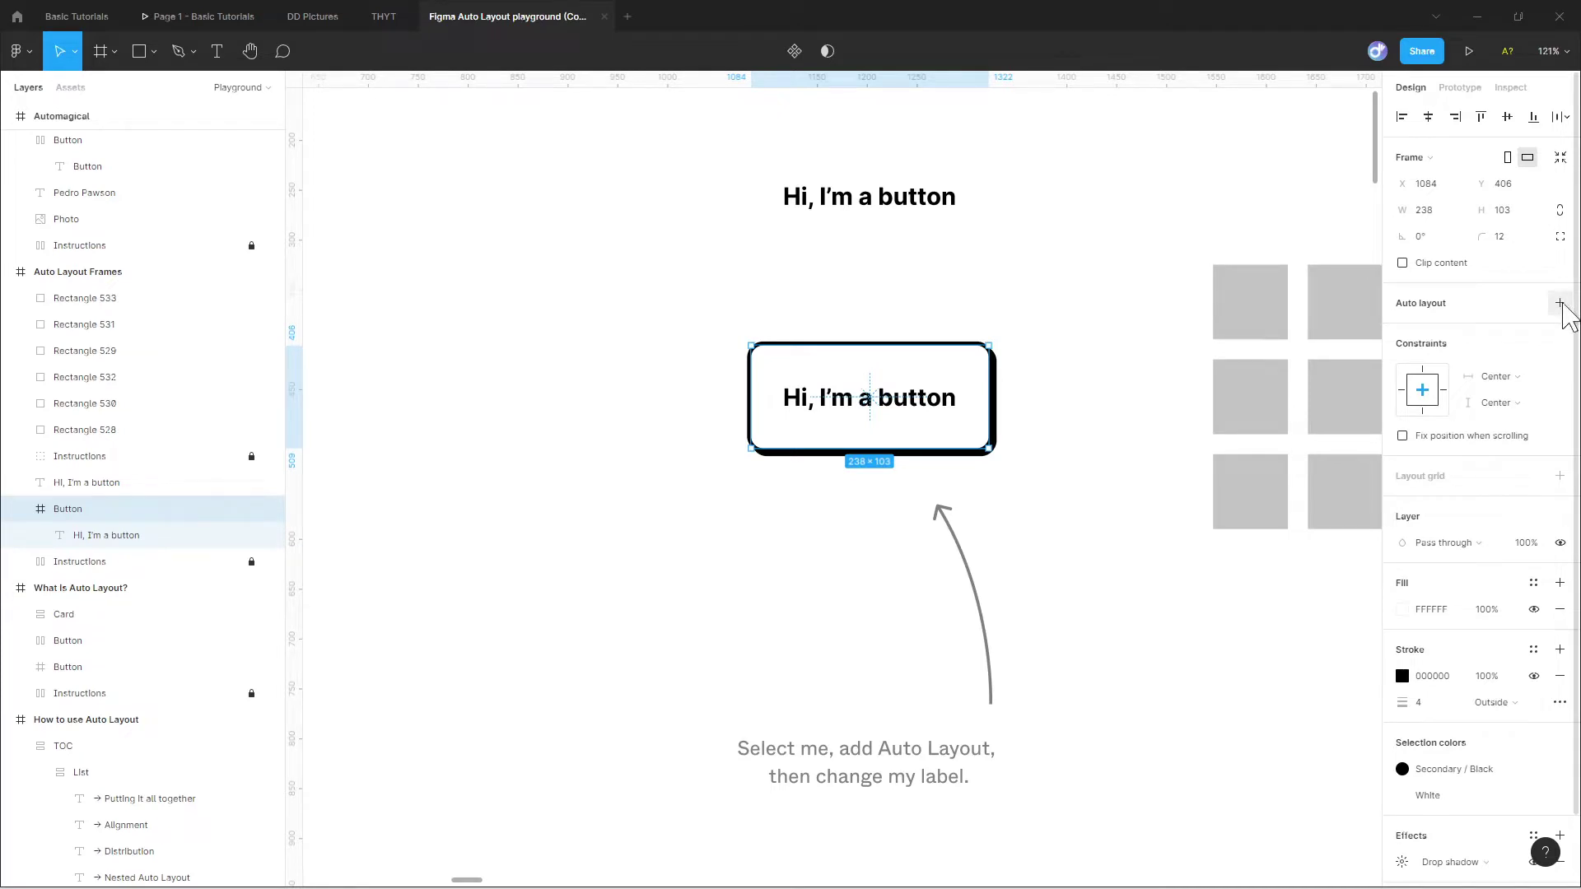
left_click(1560, 304)
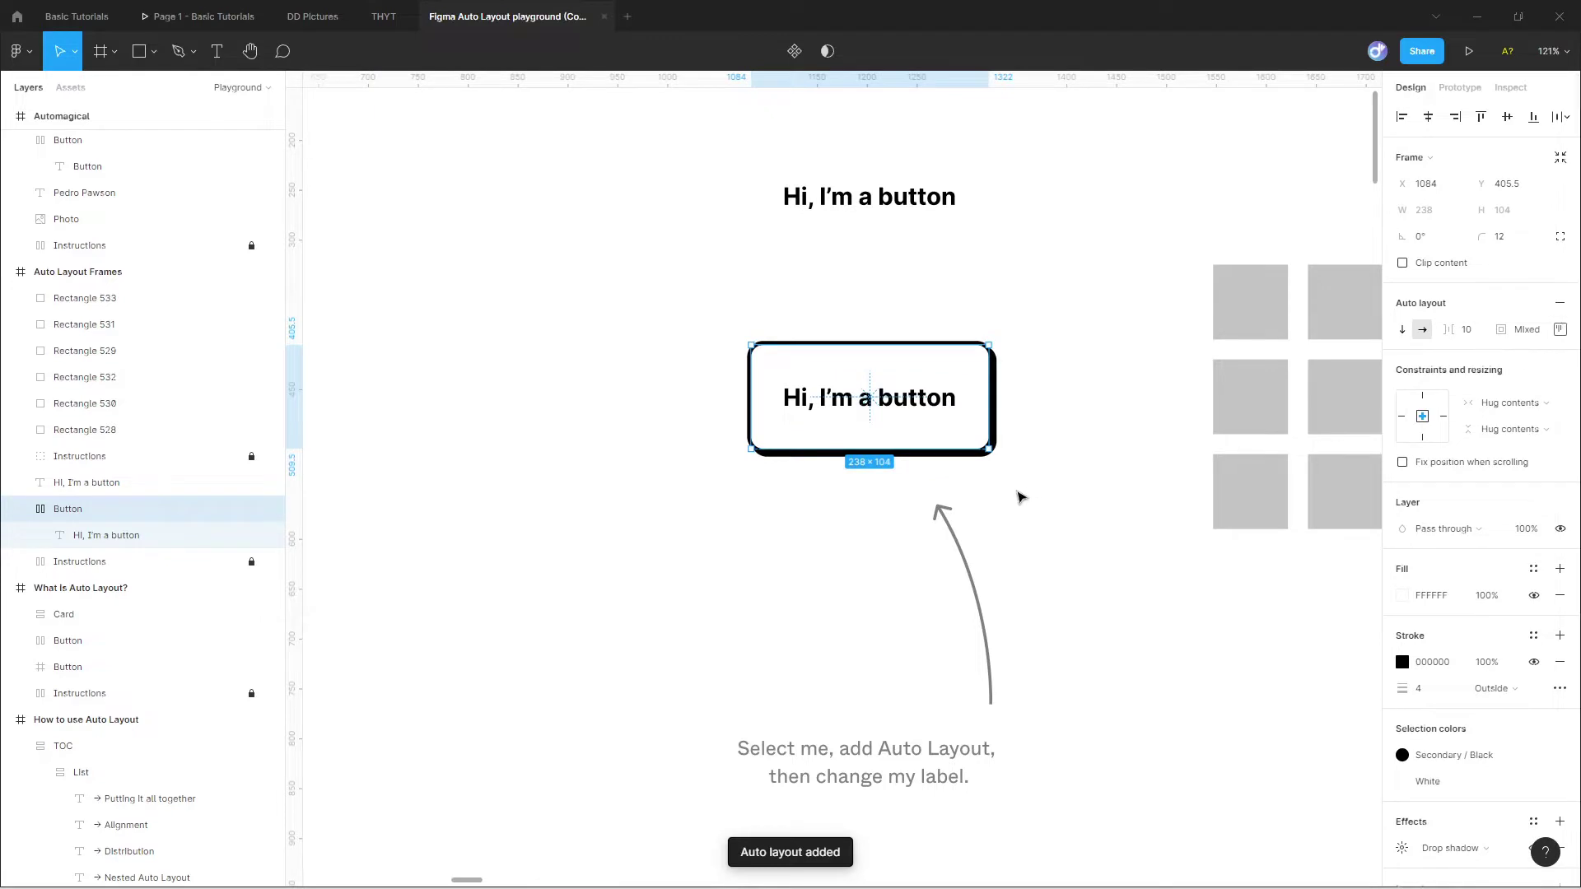
key("ctrl+z")
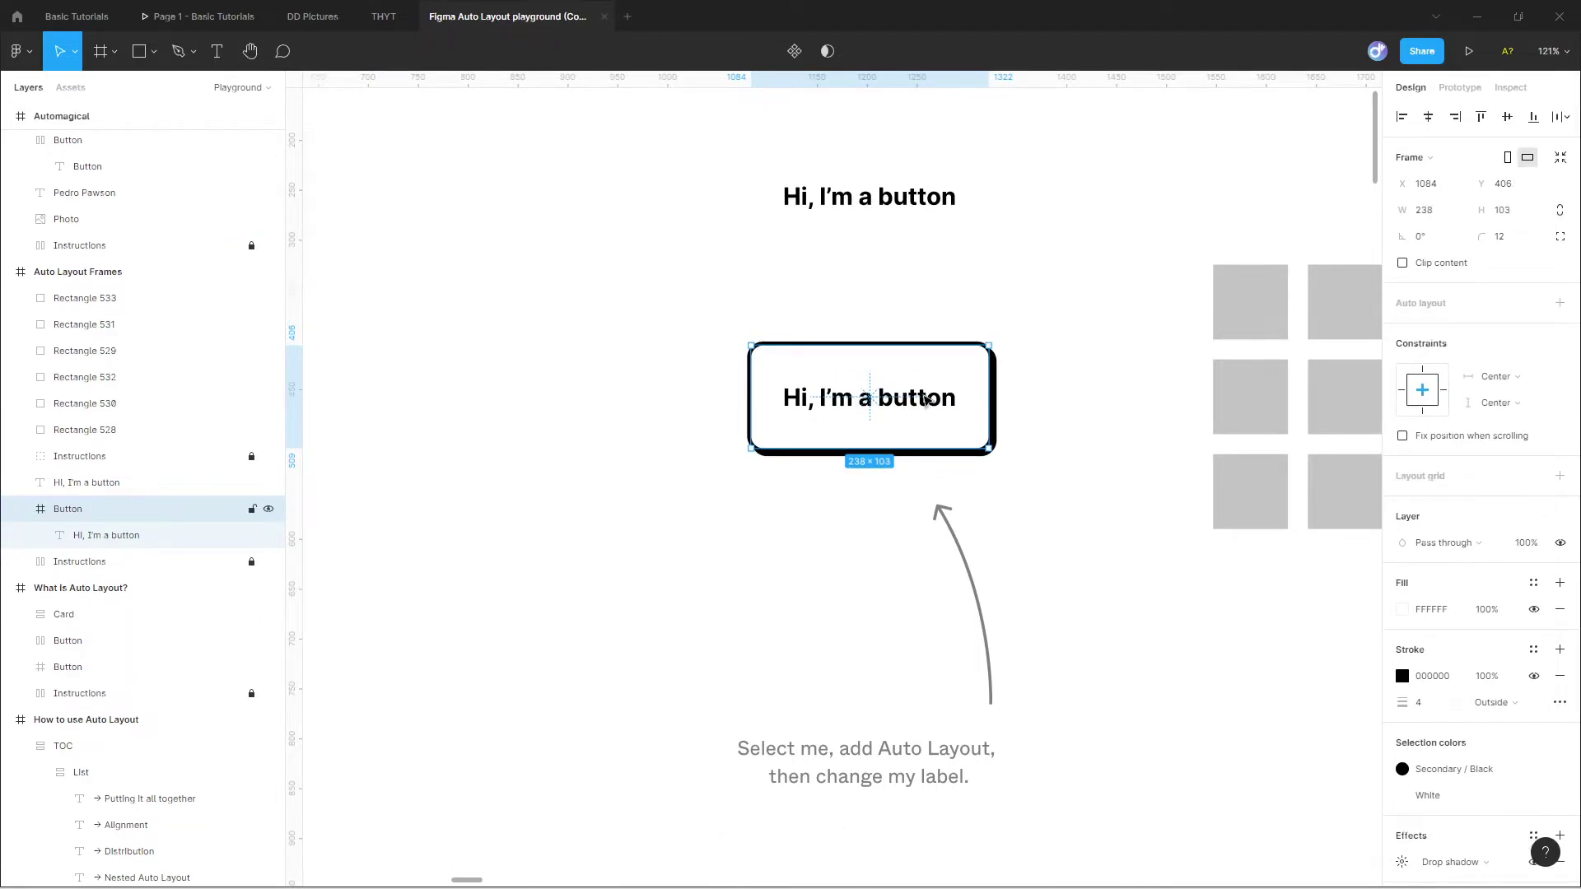
right_click(925, 401)
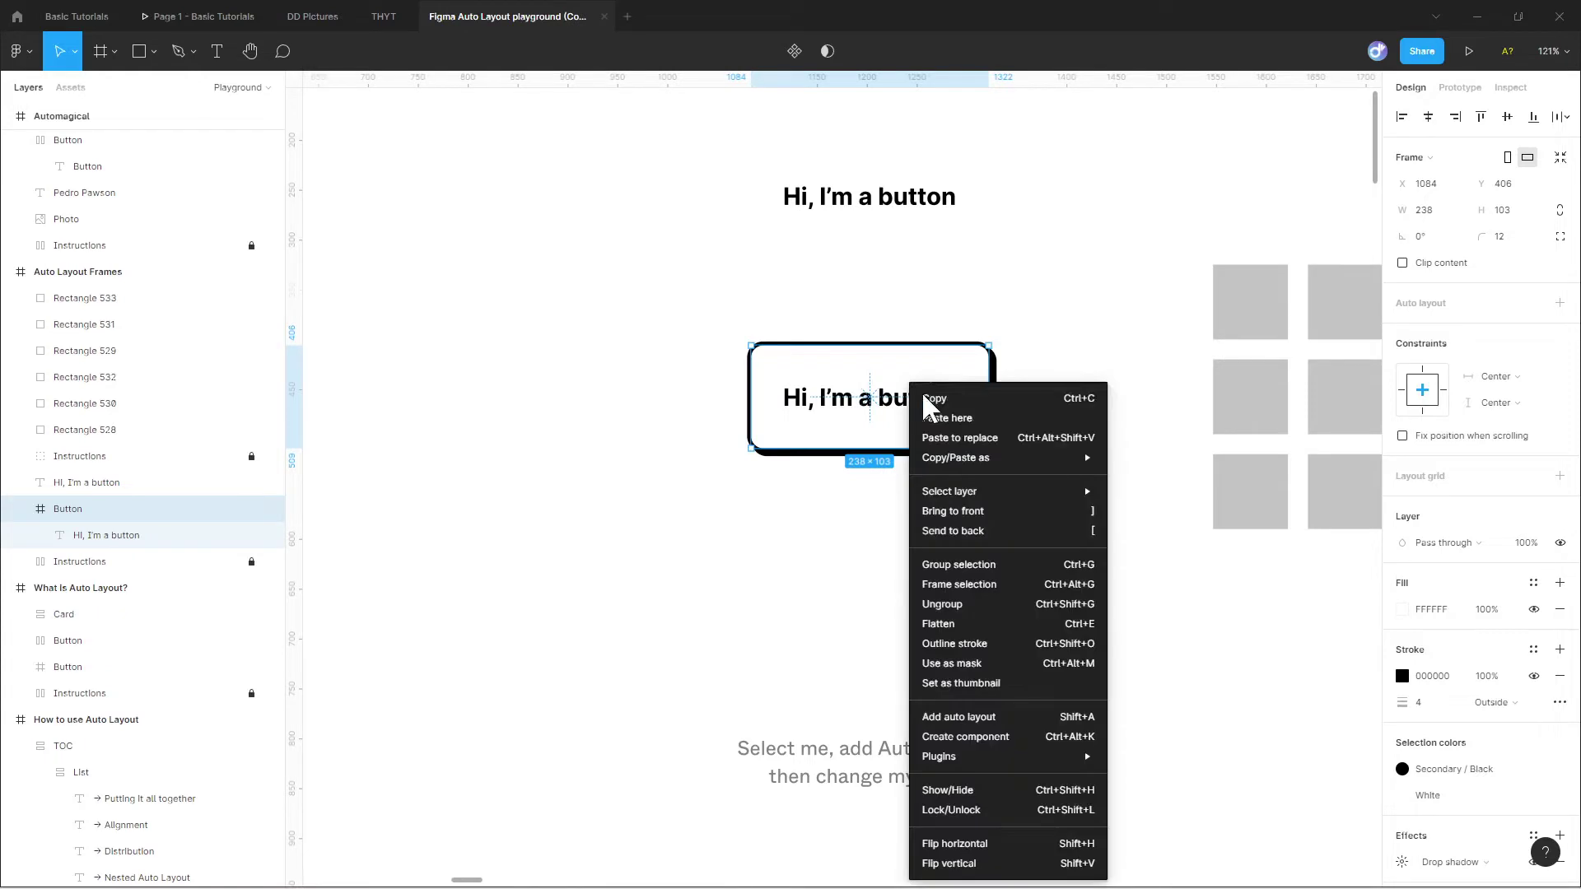
left_click(1000, 719)
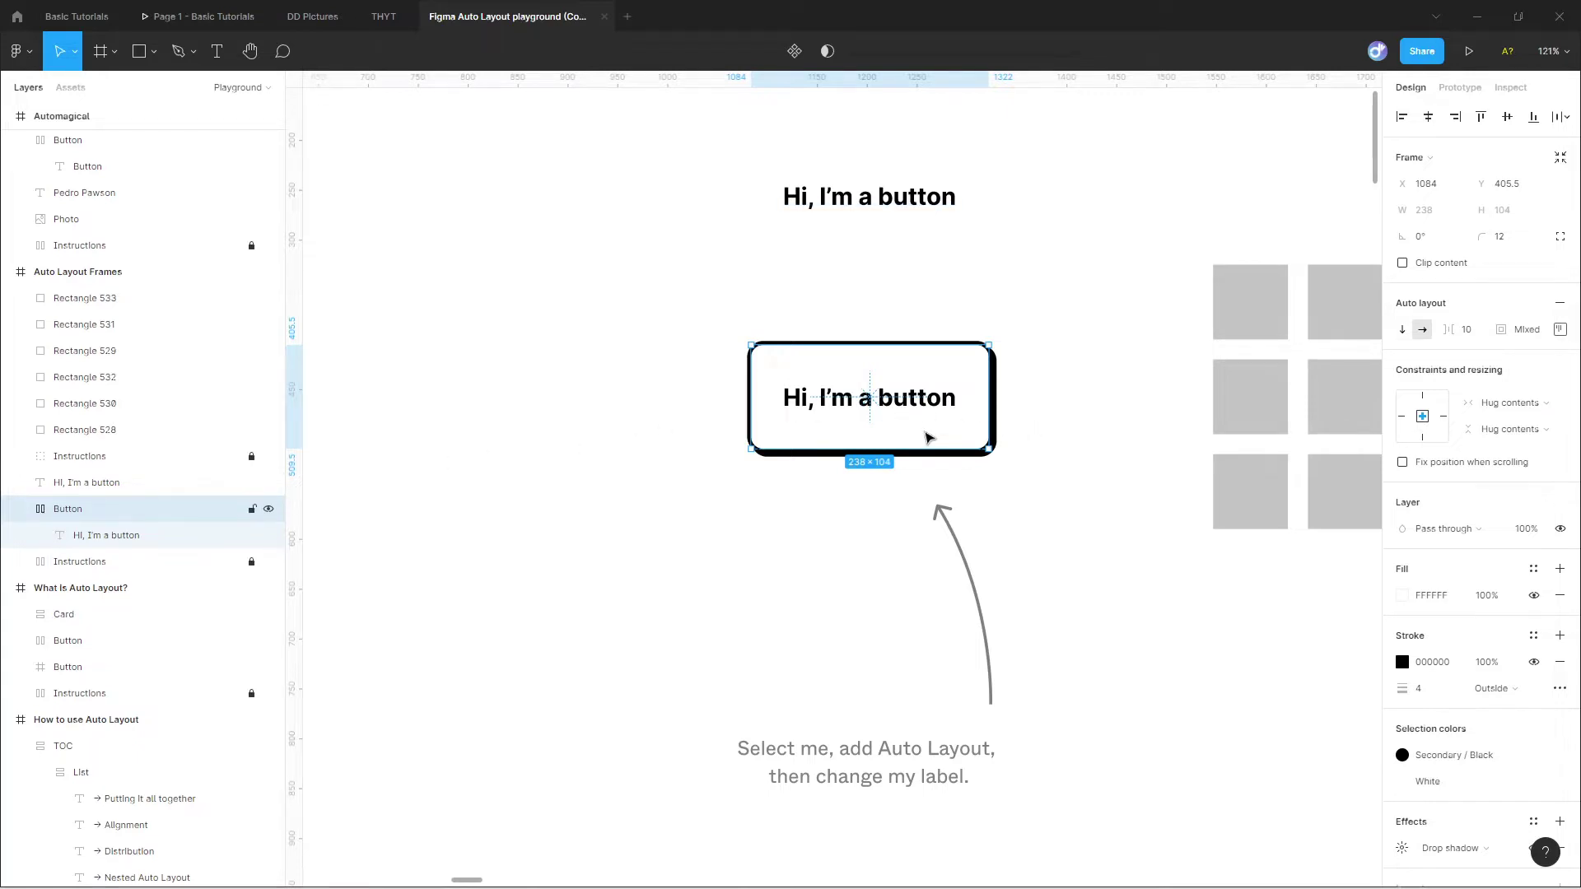
- Change the outlined button's label to "Hi, I'm button"
key("t")
left_click(936, 403)
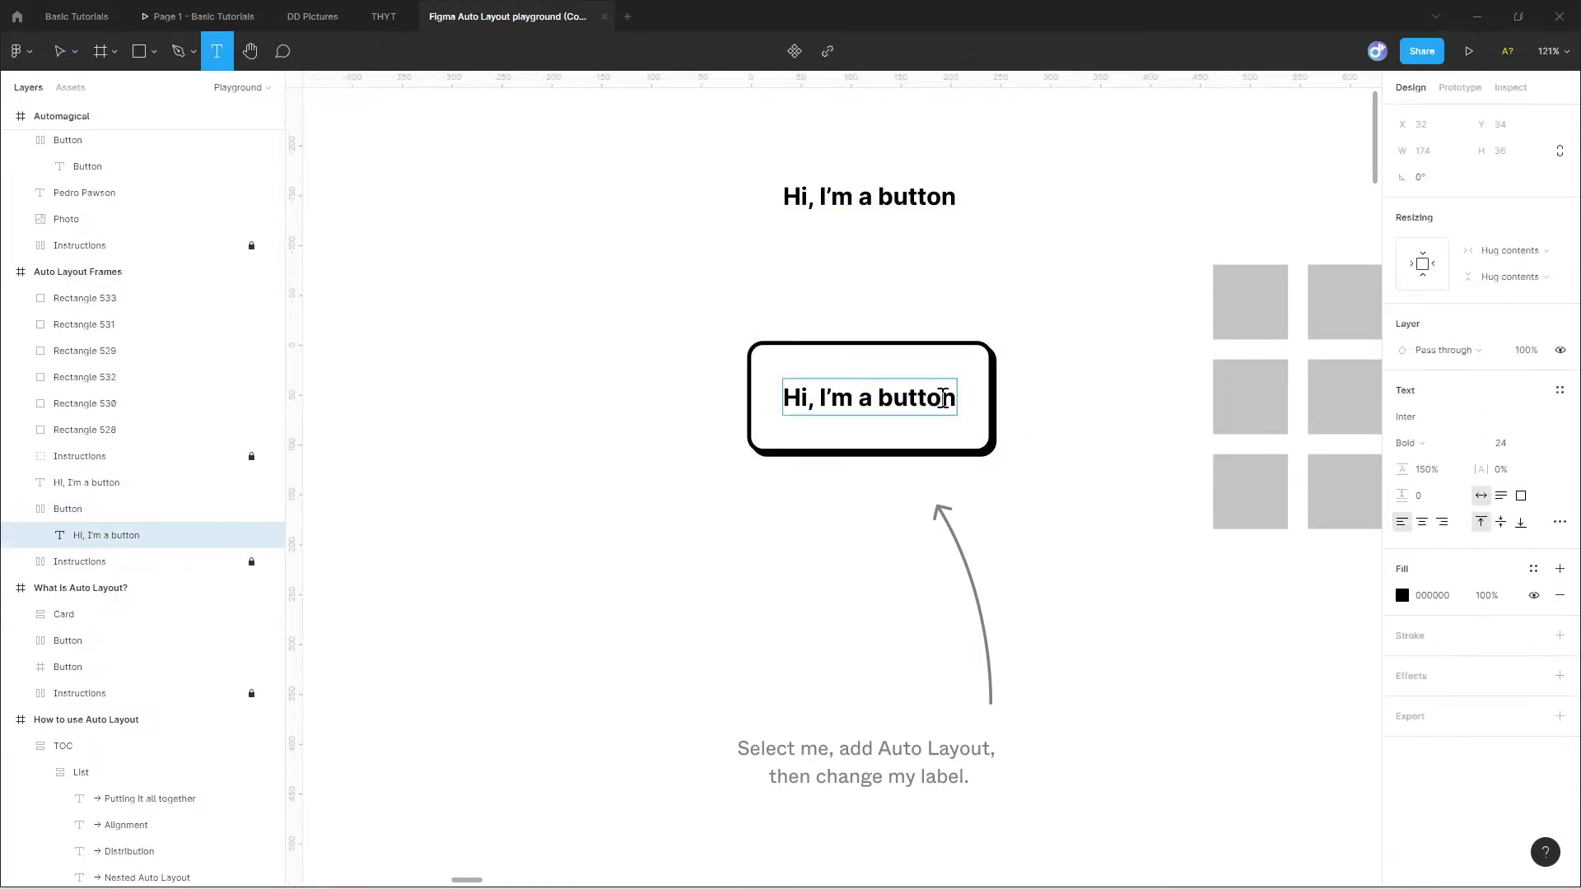
left_click_drag(942, 404, 981, 413)
key("BackSpace")
key("BackSpace")
key("BackSpace")
key("BackSpace")
key("BackSpace")
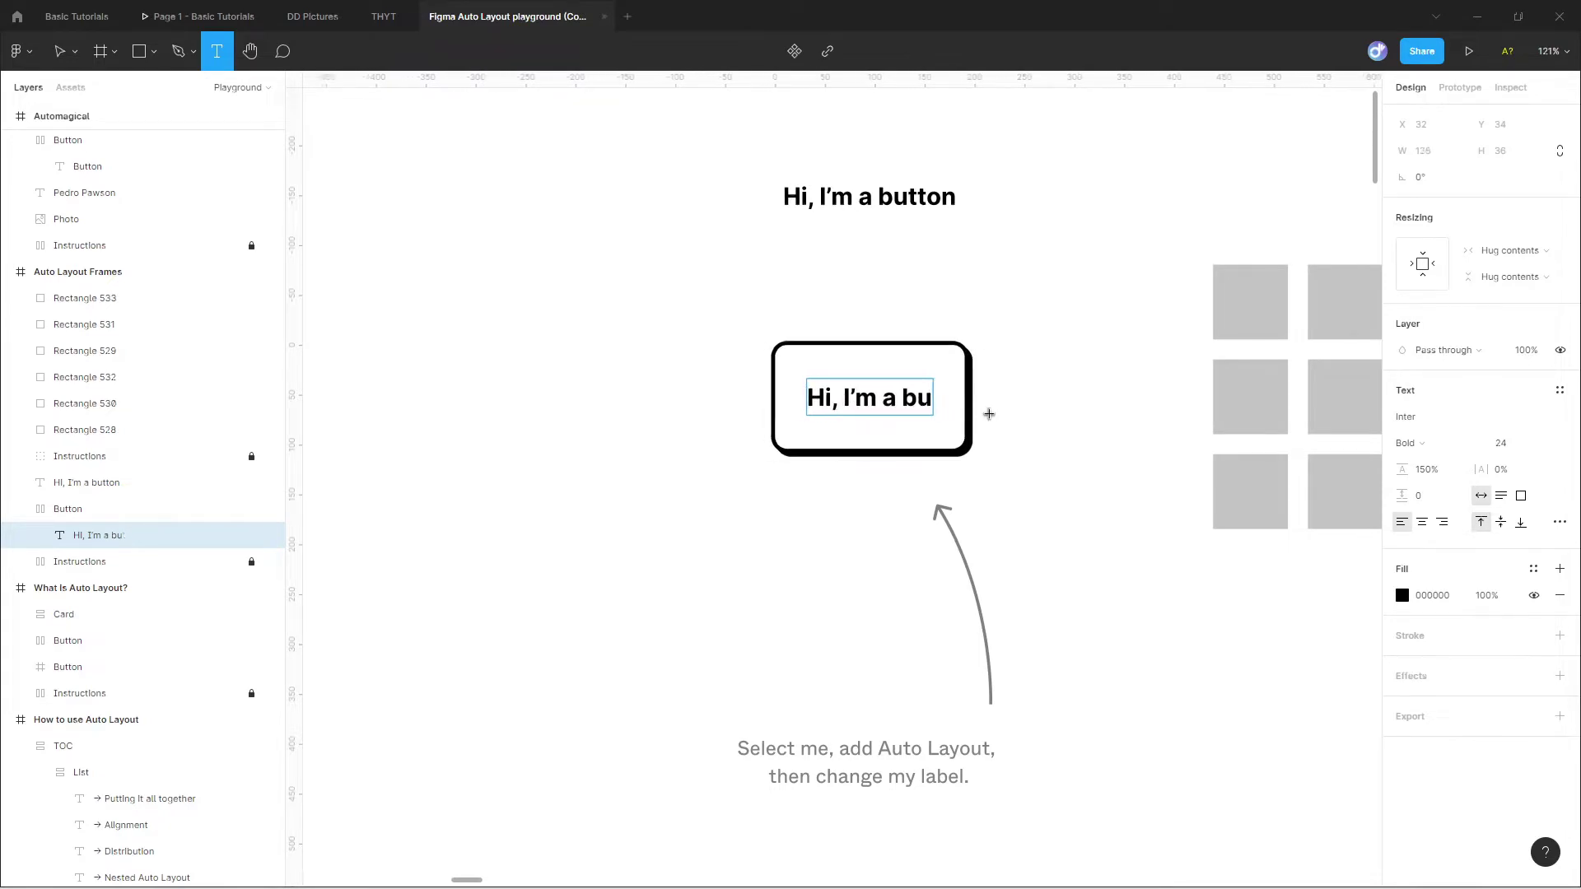
key("BackSpace")
key("BackSpace")
key("BackSpace")
key("BackSpace")
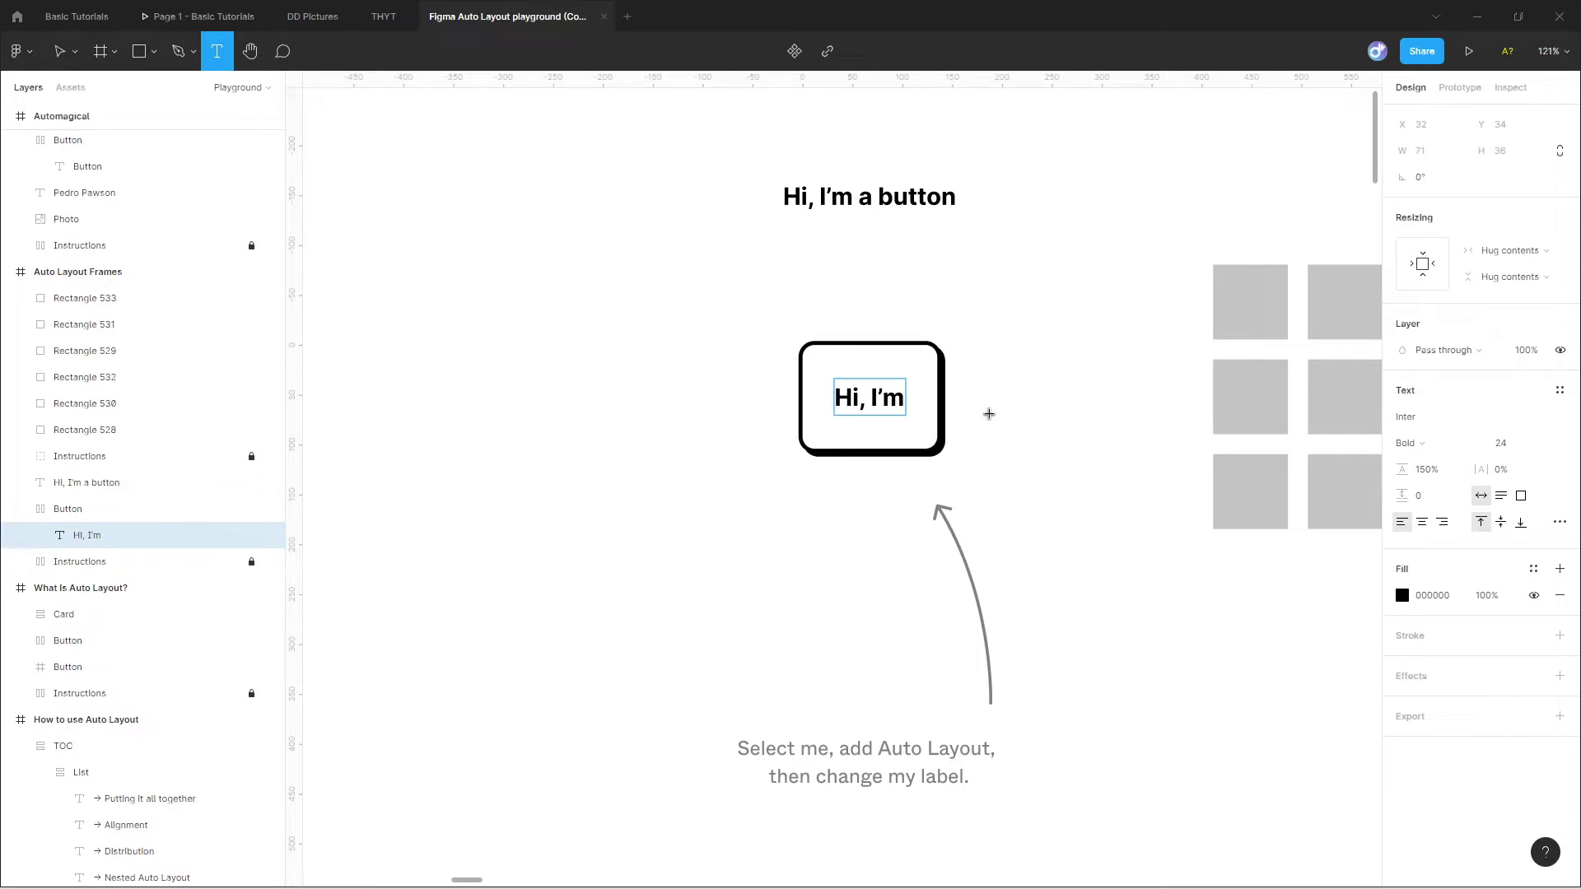
type("button")
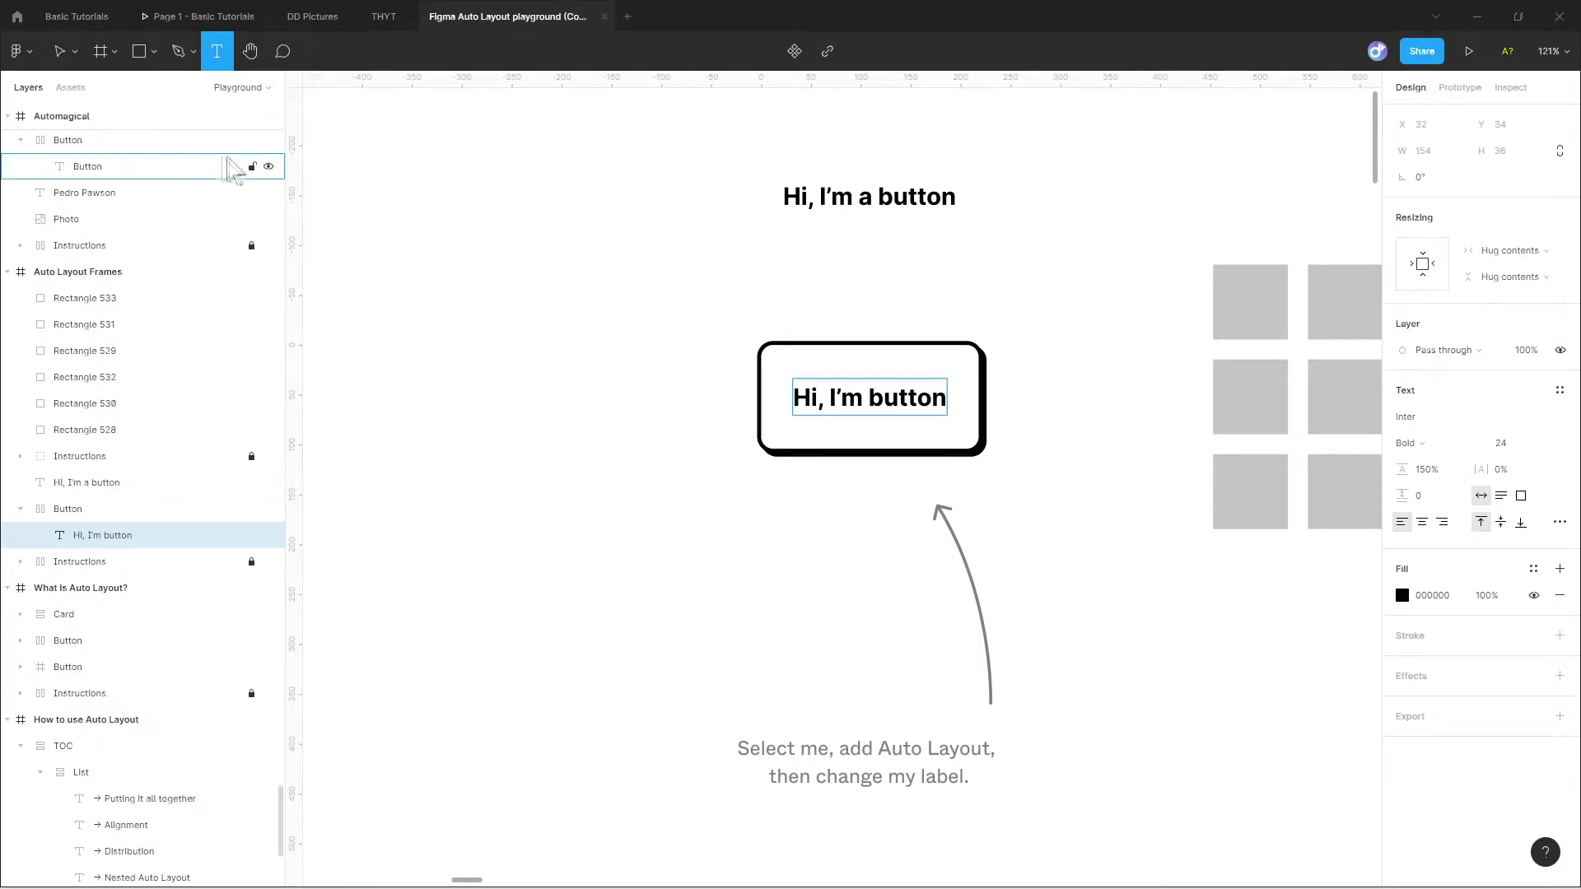
left_click(59, 55)
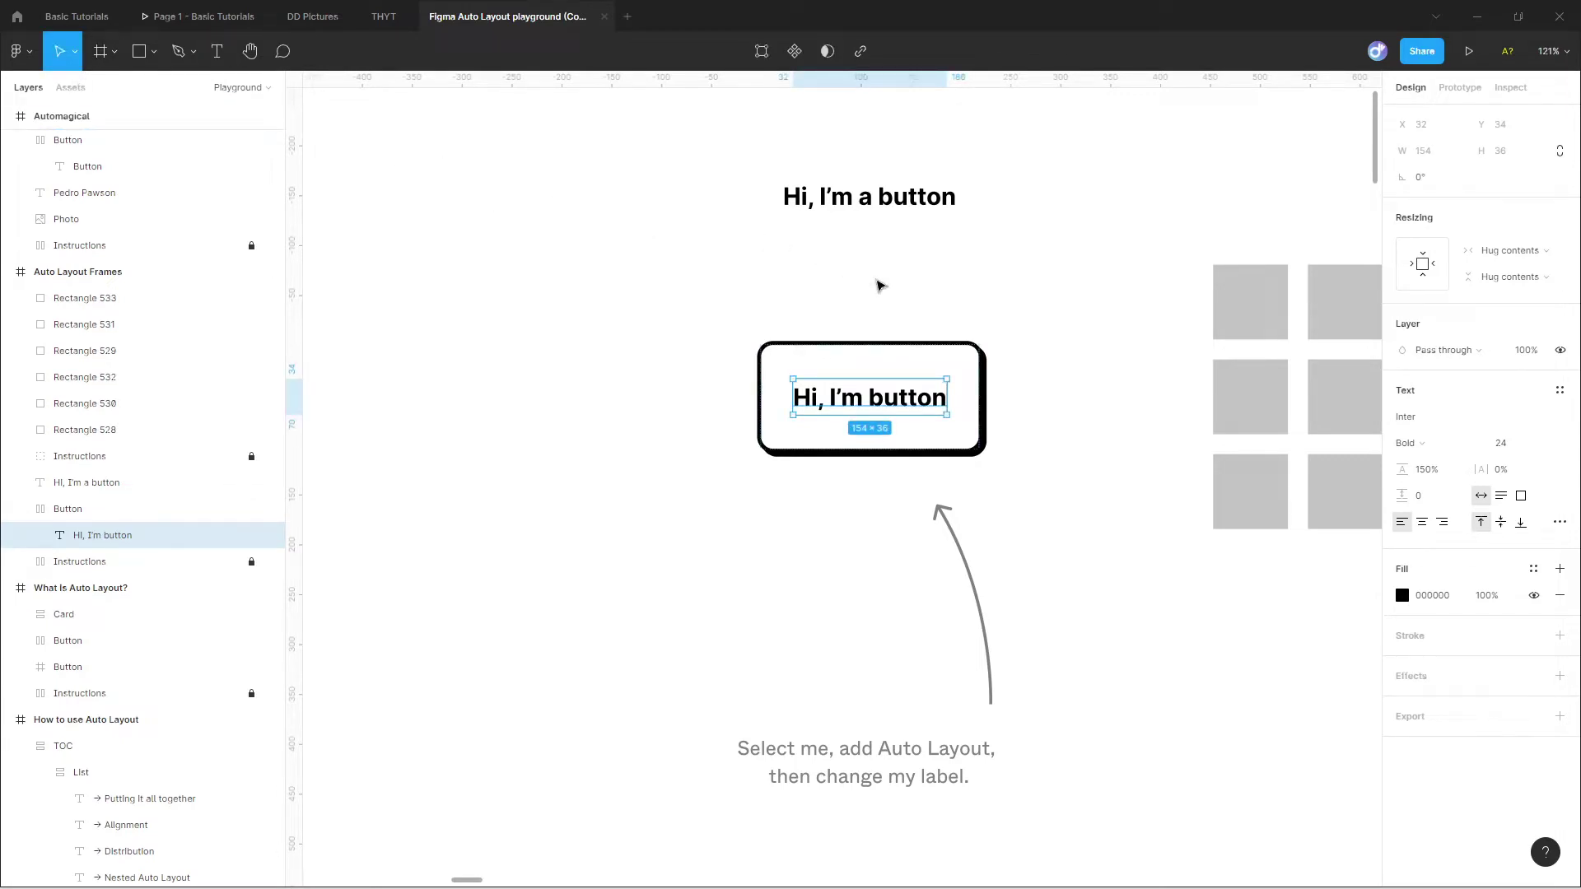
- Wrap the standalone "Hi, I'm a button" text in a frame of about 246 × 82 with a black stroke
scroll(1051, 297, "up", 1)
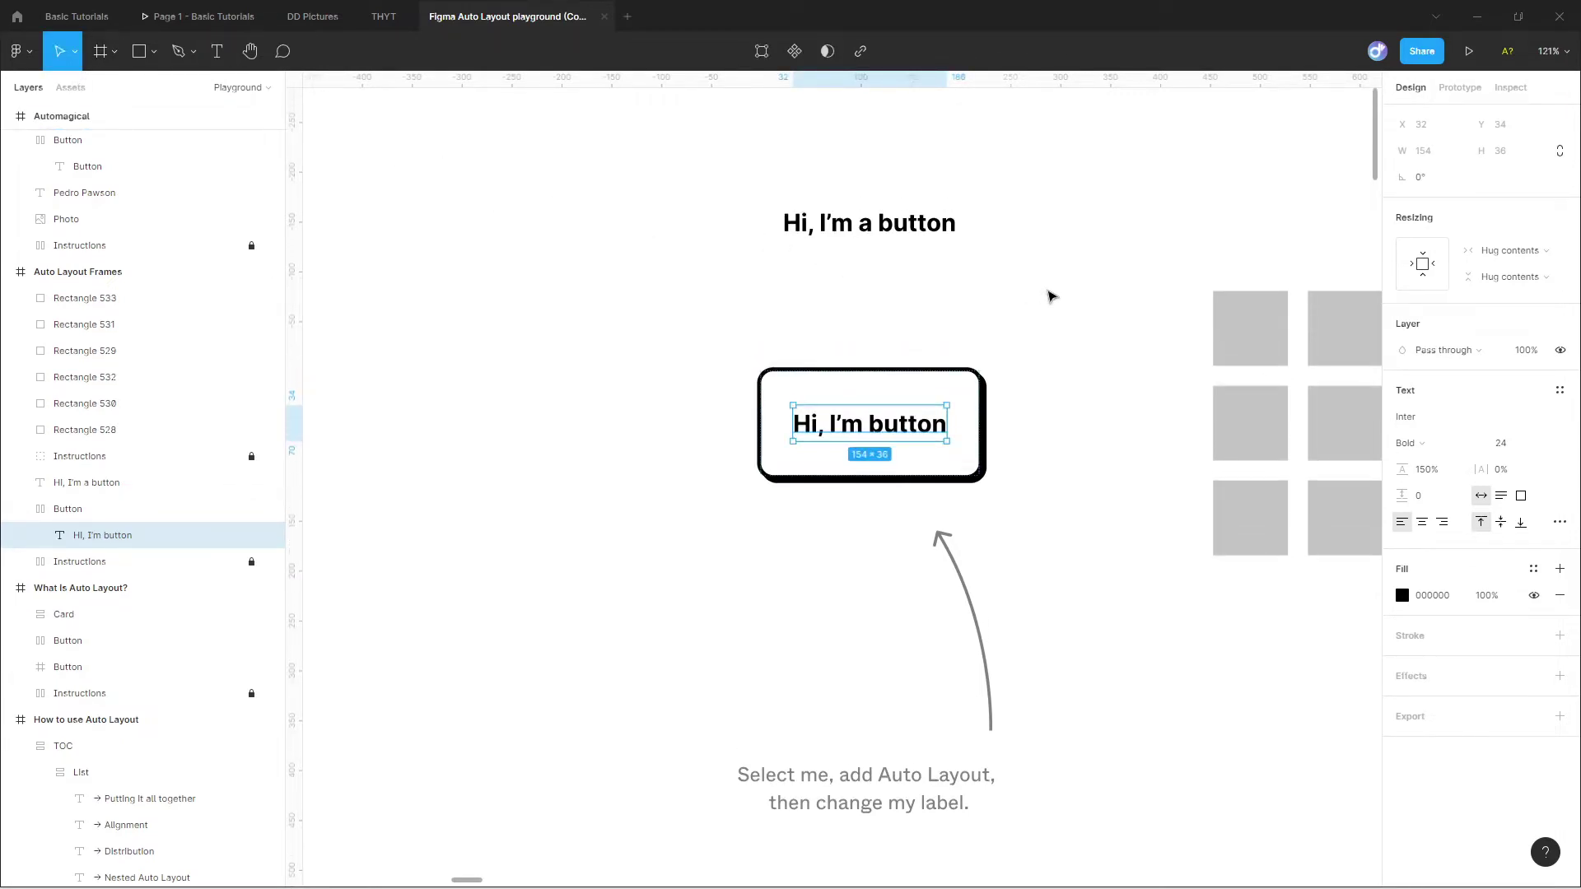
left_click(882, 228)
right_click(881, 228)
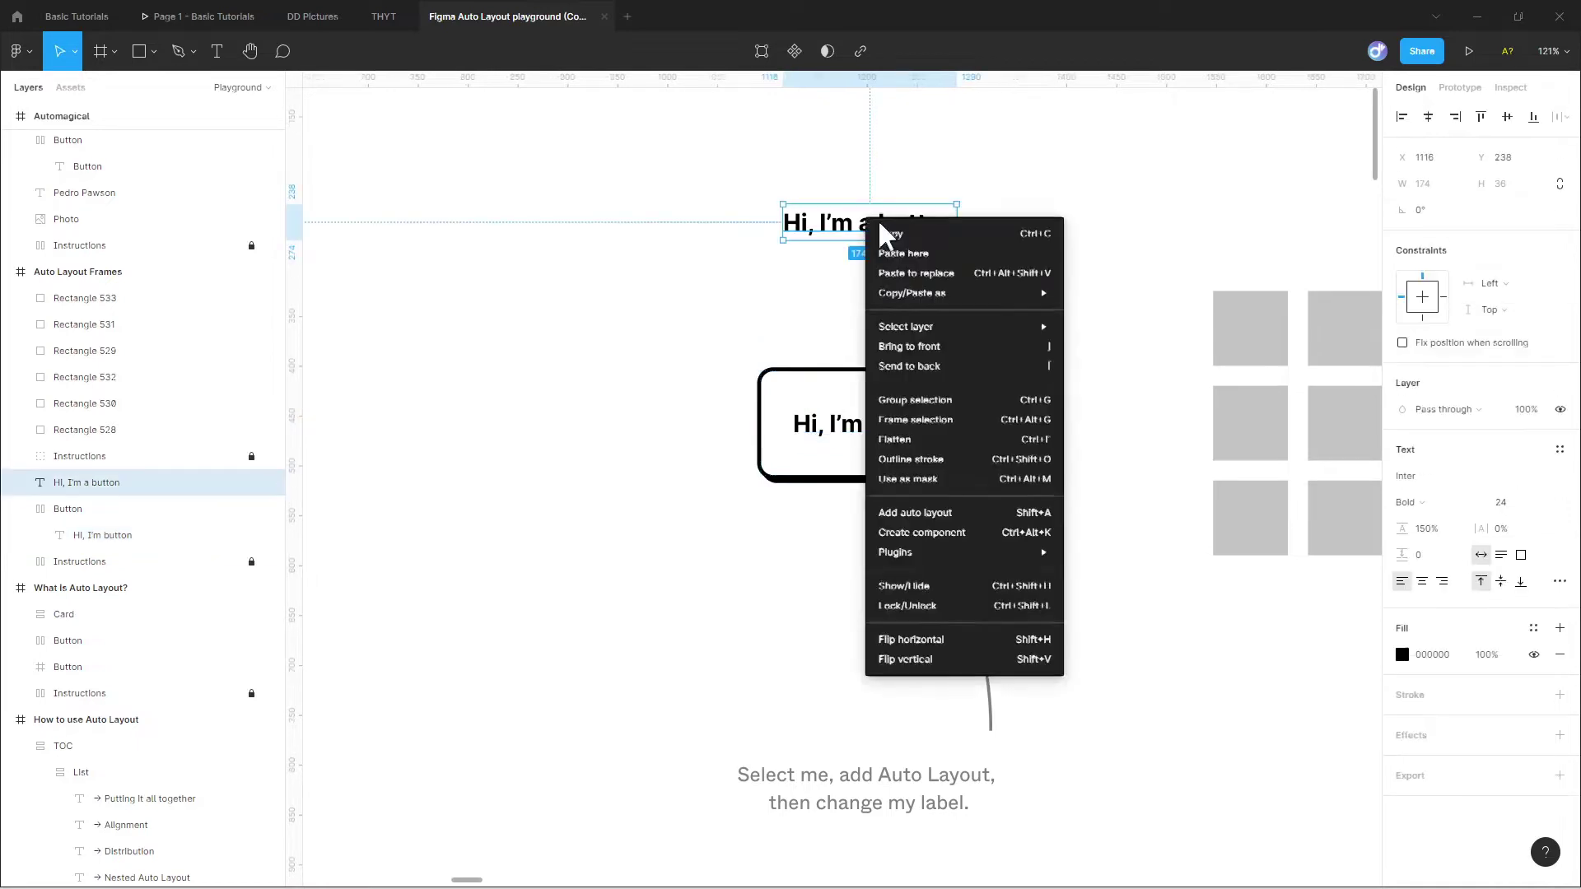
left_click(947, 422)
left_click_drag(960, 239, 994, 264)
key("Return")
key("shift+Return")
left_click(1557, 648)
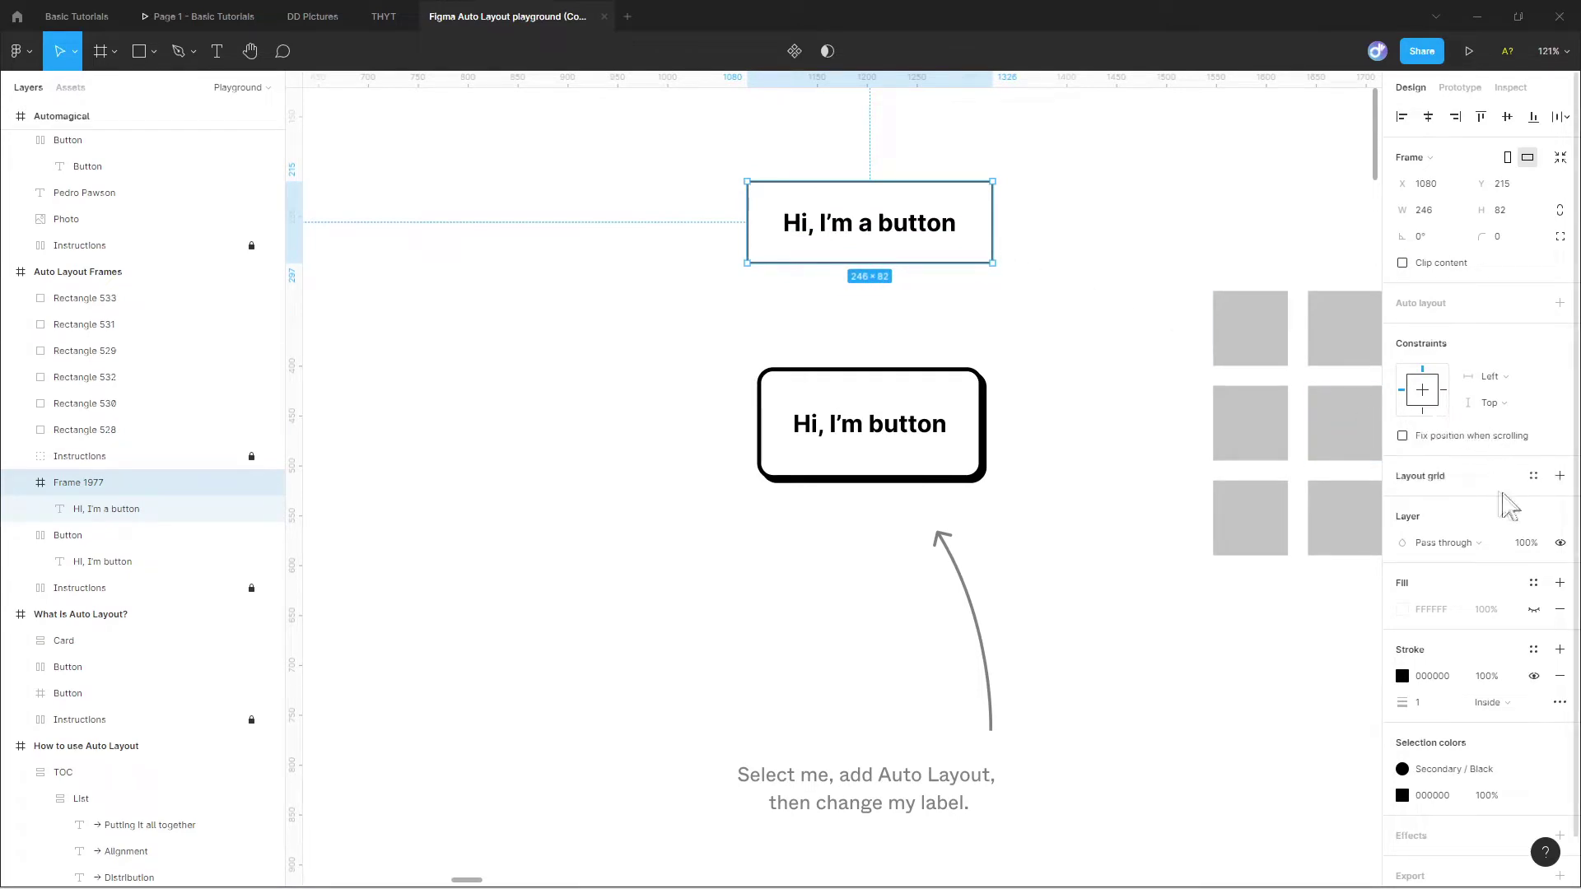
- Add a layout grid of 5 stretched columns to the new frame around the upper text
left_click(1561, 476)
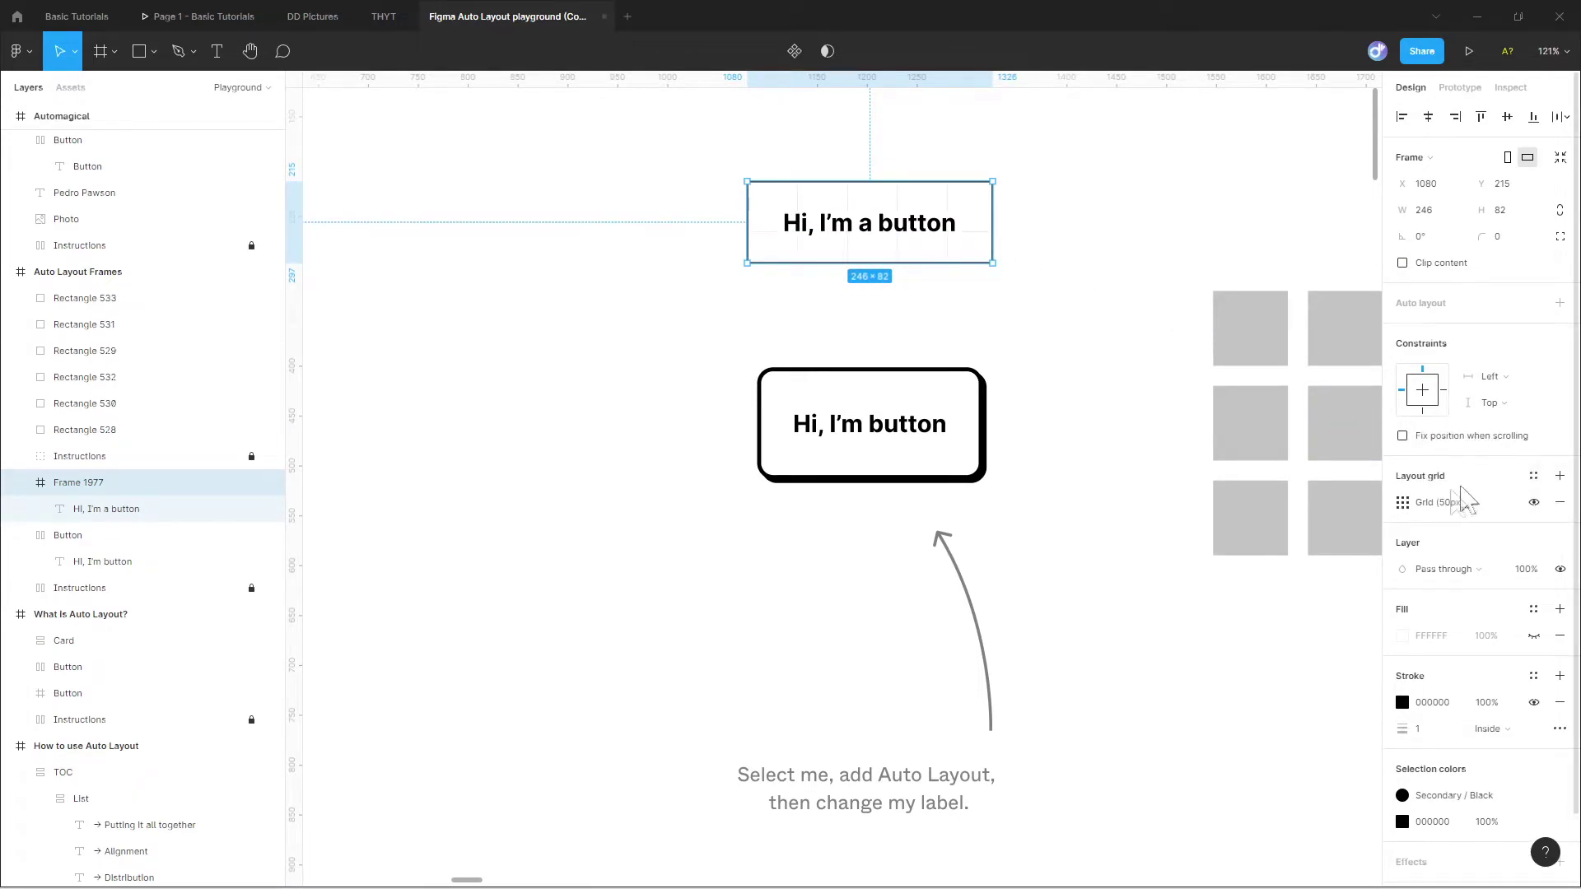
left_click(1403, 503)
left_click(1222, 506)
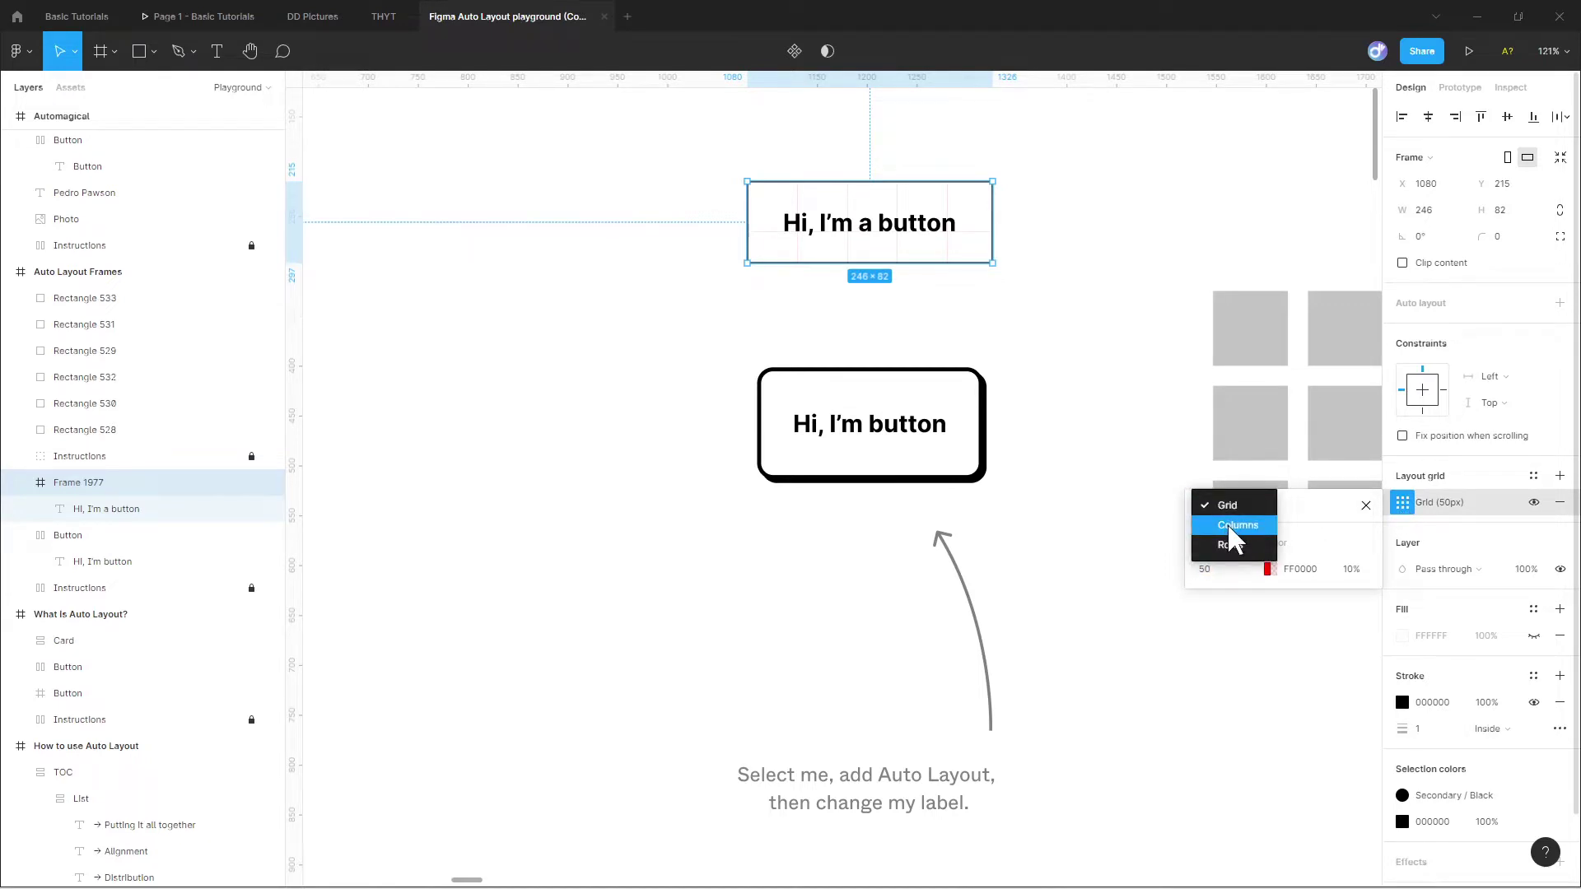
left_click(1235, 527)
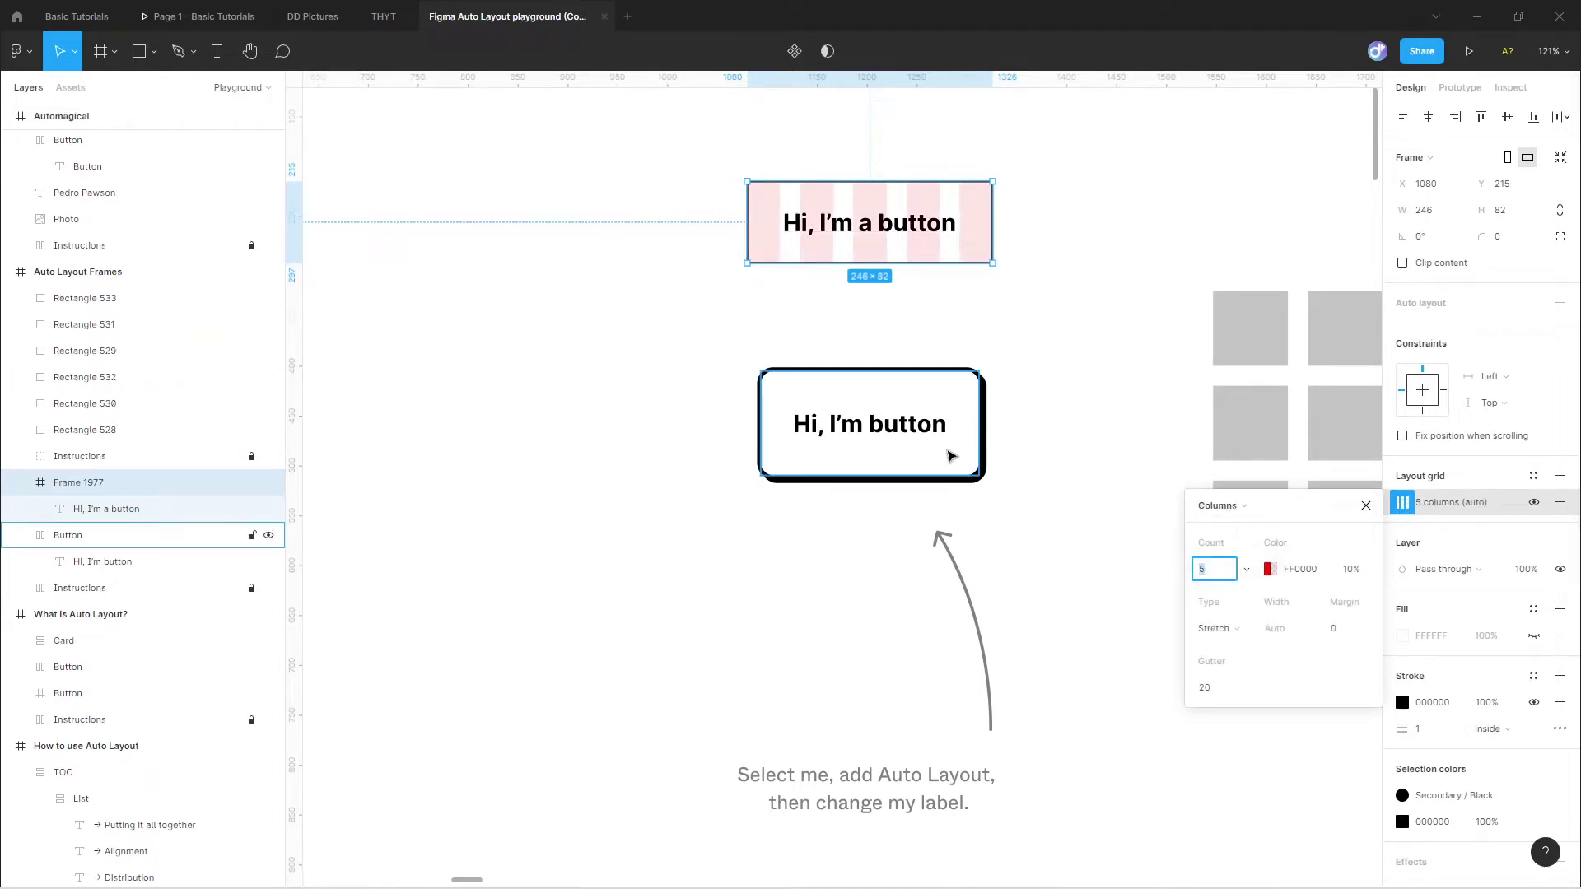
left_click(951, 457)
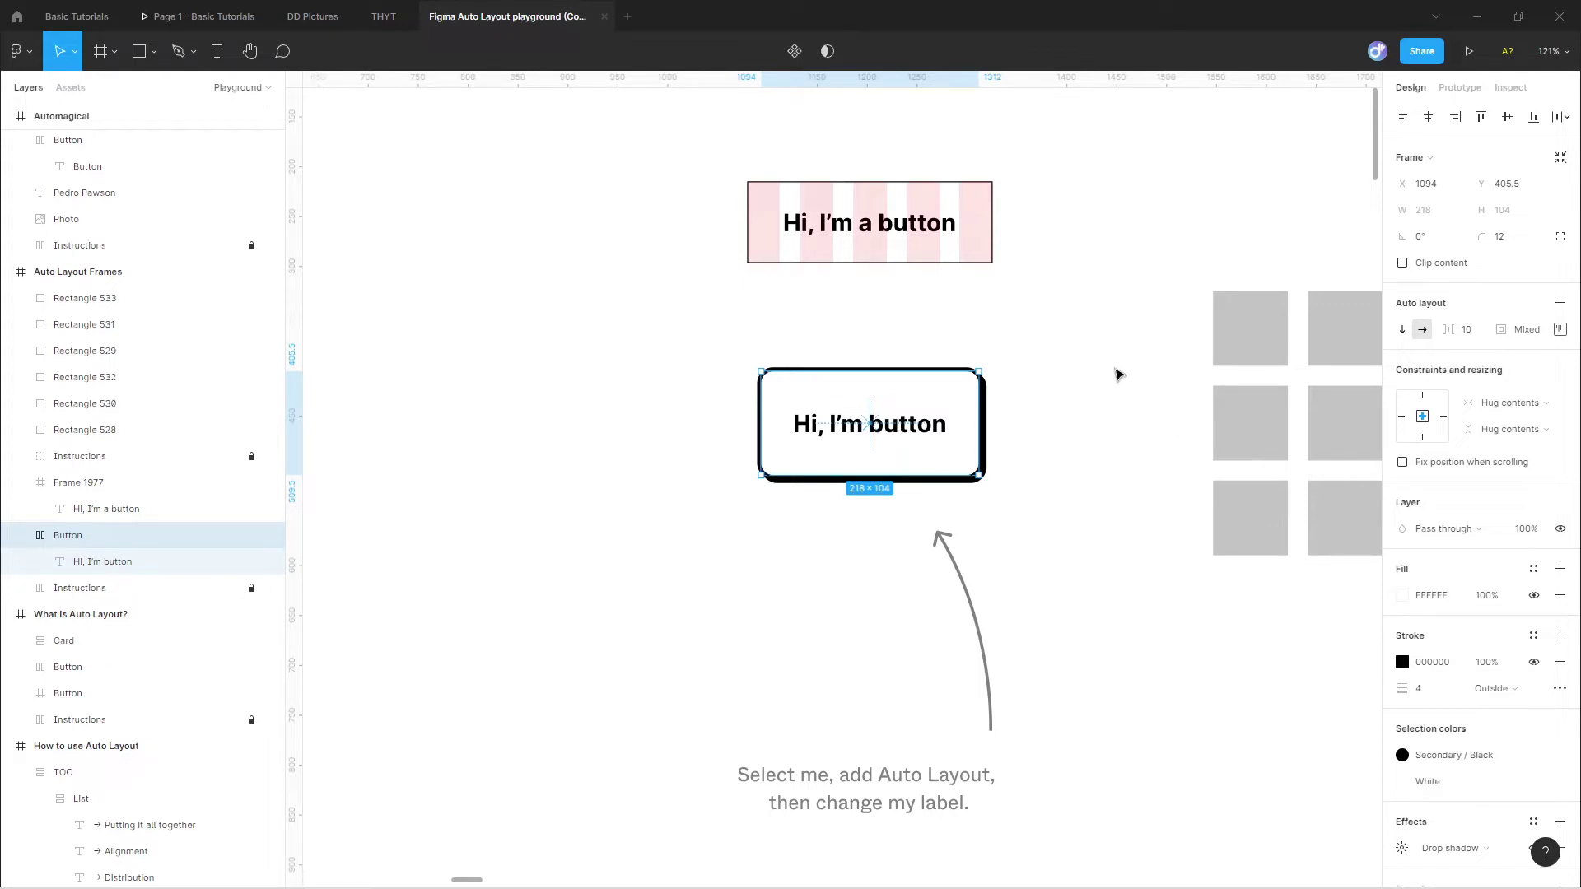
left_click(1118, 375)
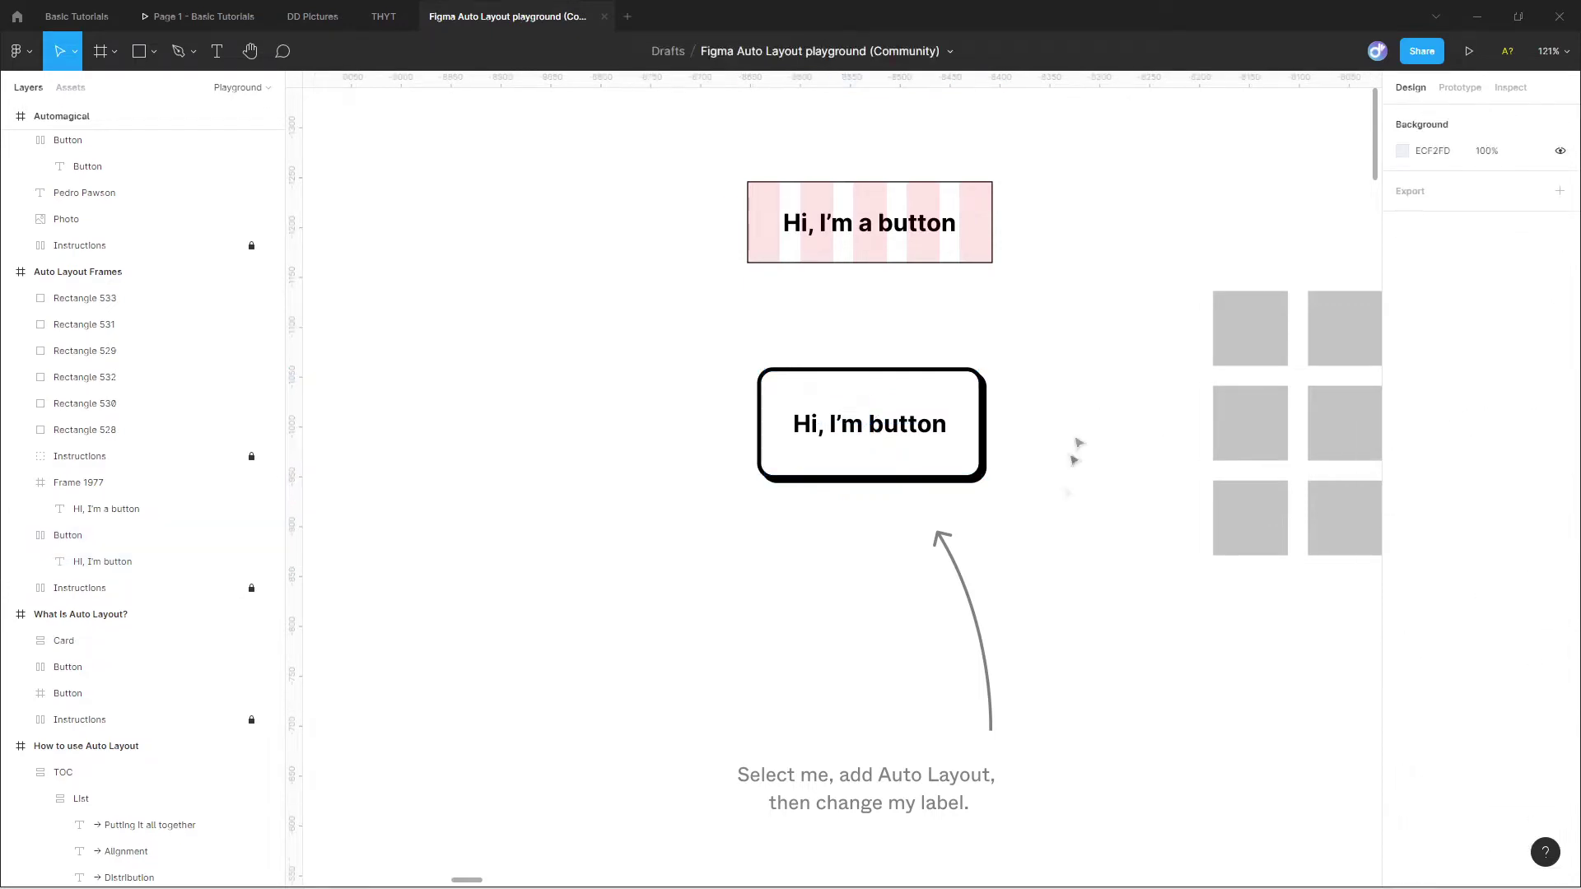
- Select all six gray squares and widen their spacing to about 41 horizontally and 48 vertically
left_click_drag(1052, 604, 868, 603)
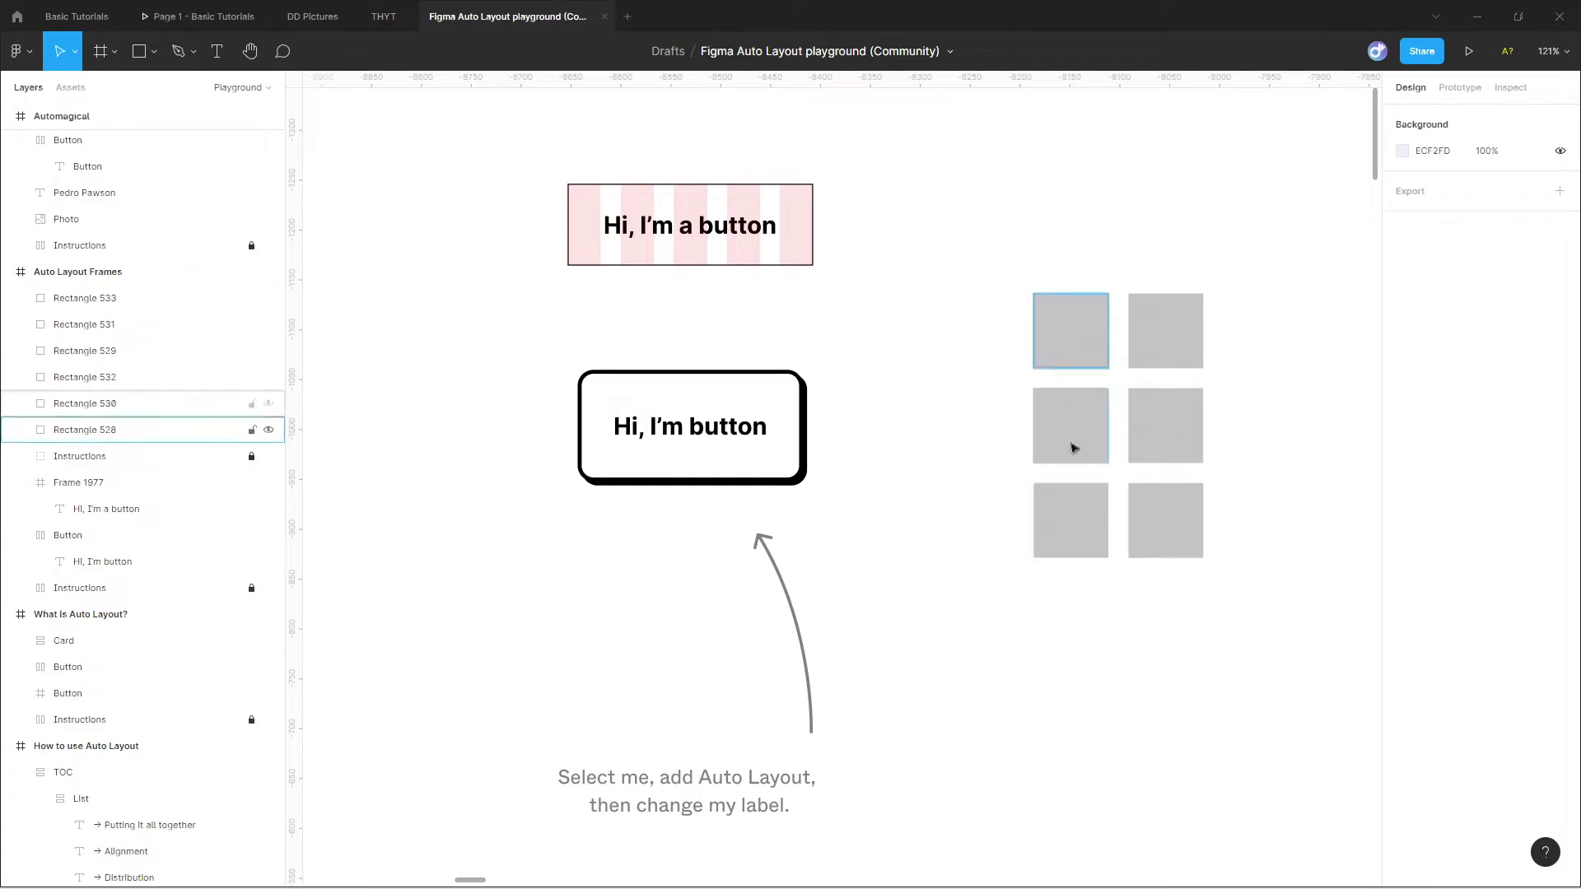
left_click(1073, 541)
left_click(1145, 531, "shift")
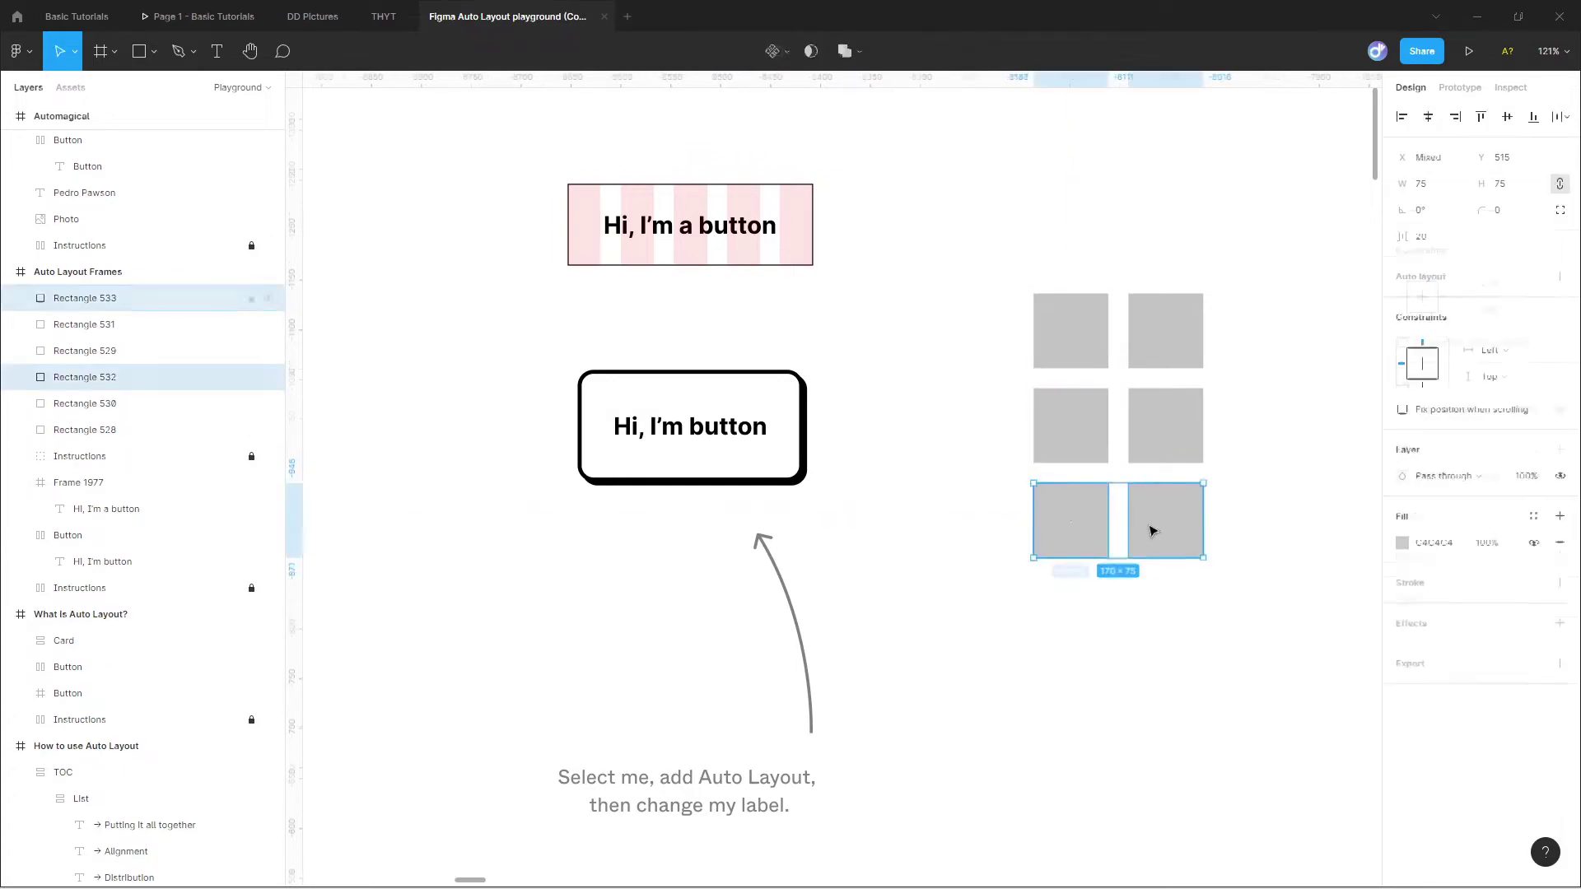
left_click(1102, 453, "shift")
left_click(1130, 437, "shift")
left_click(1141, 352, "shift")
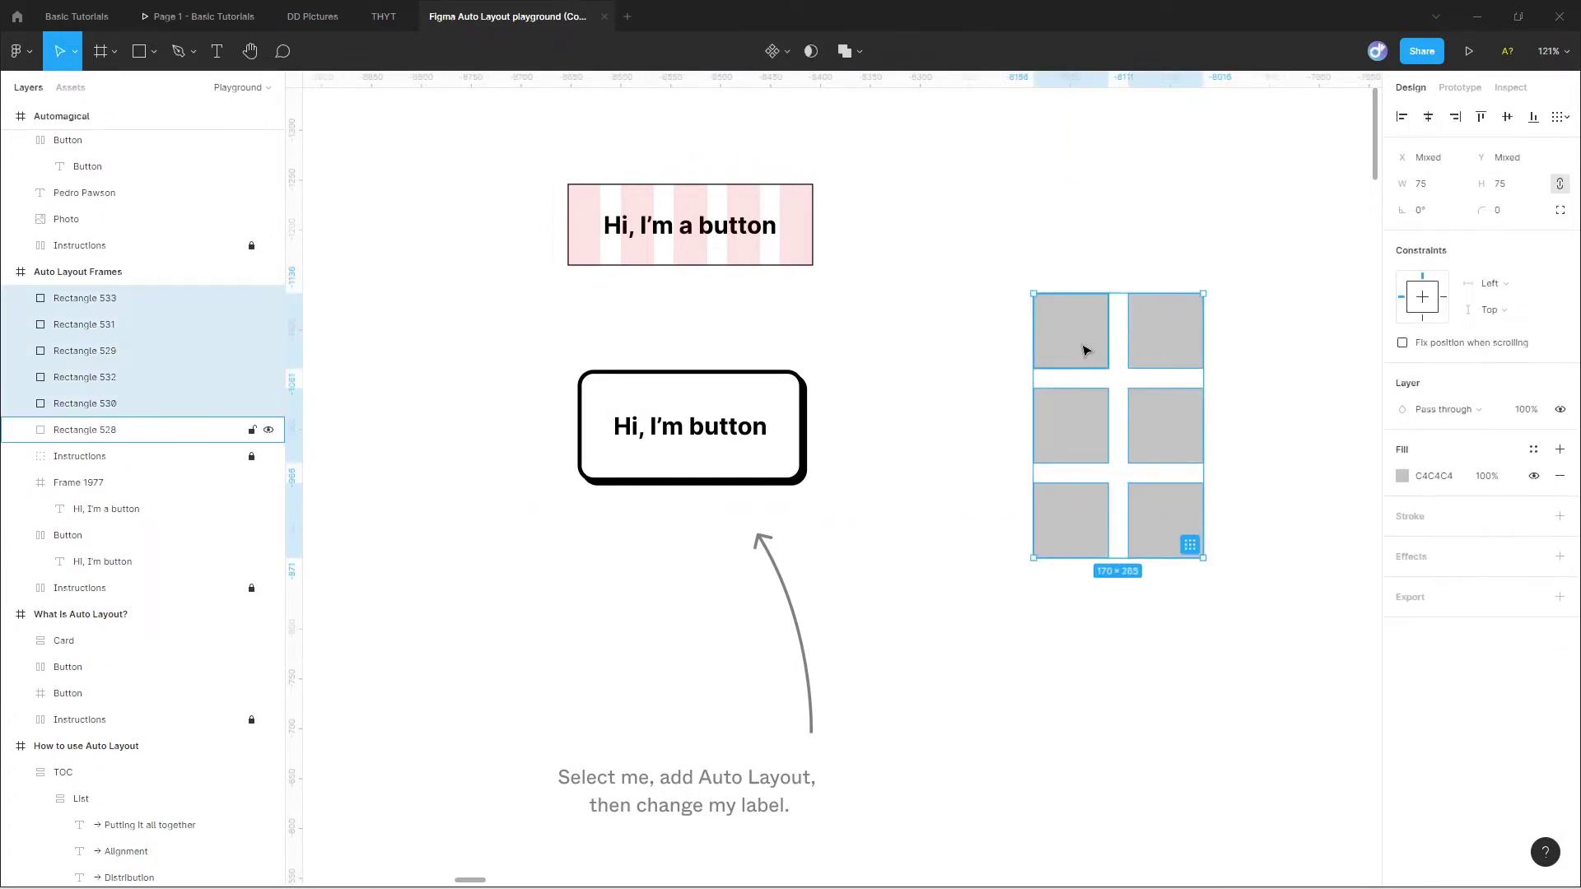
left_click(1086, 351, "shift")
scroll(1186, 378, "up", 2)
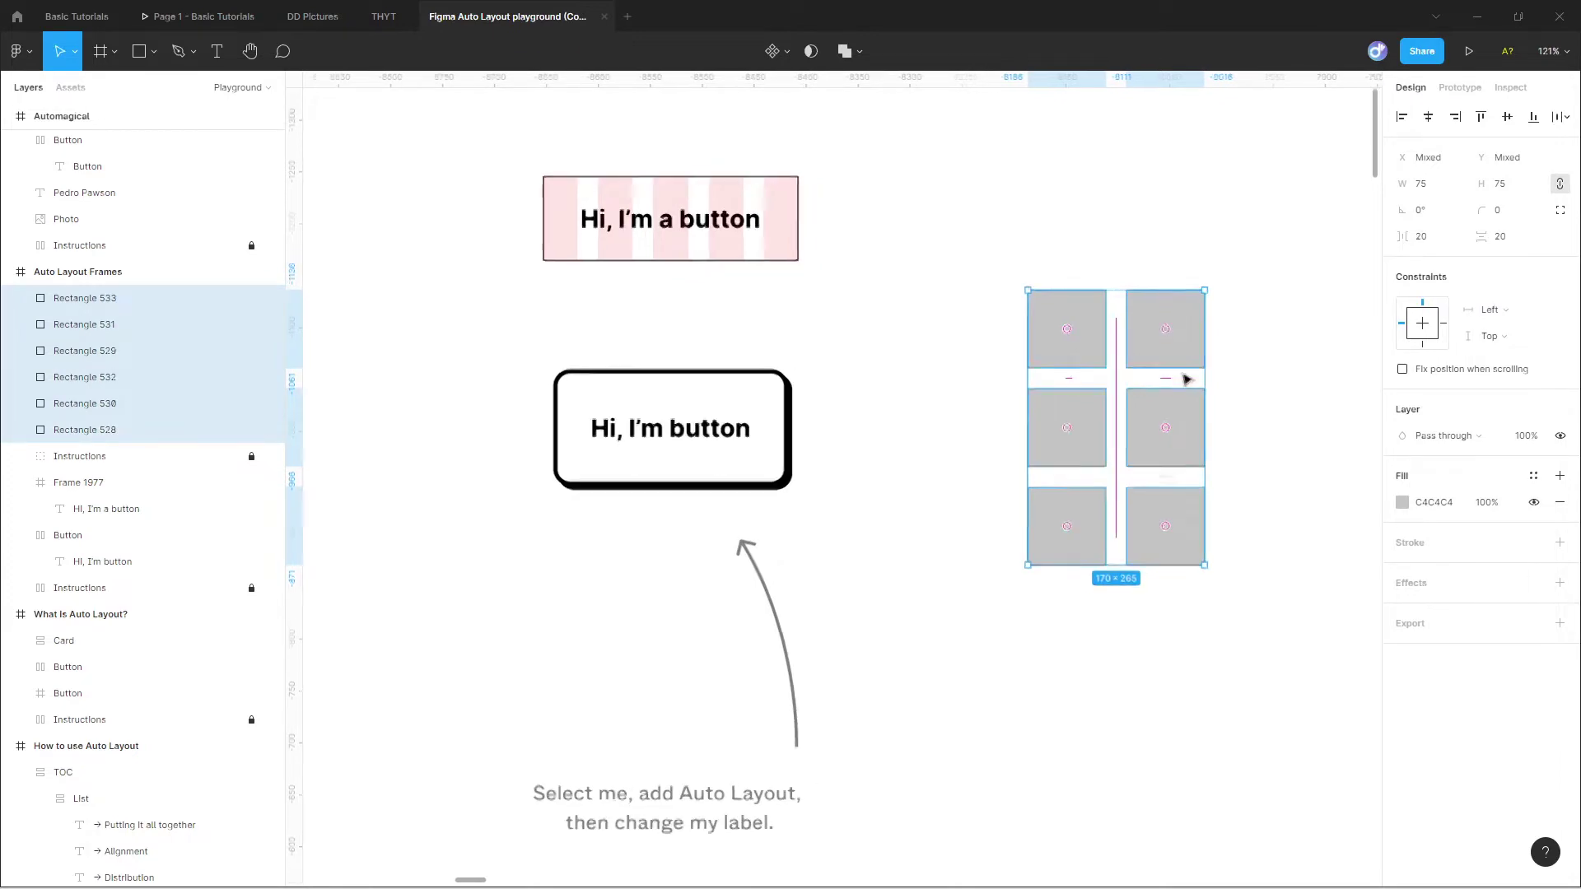
mouse_move(1123, 318)
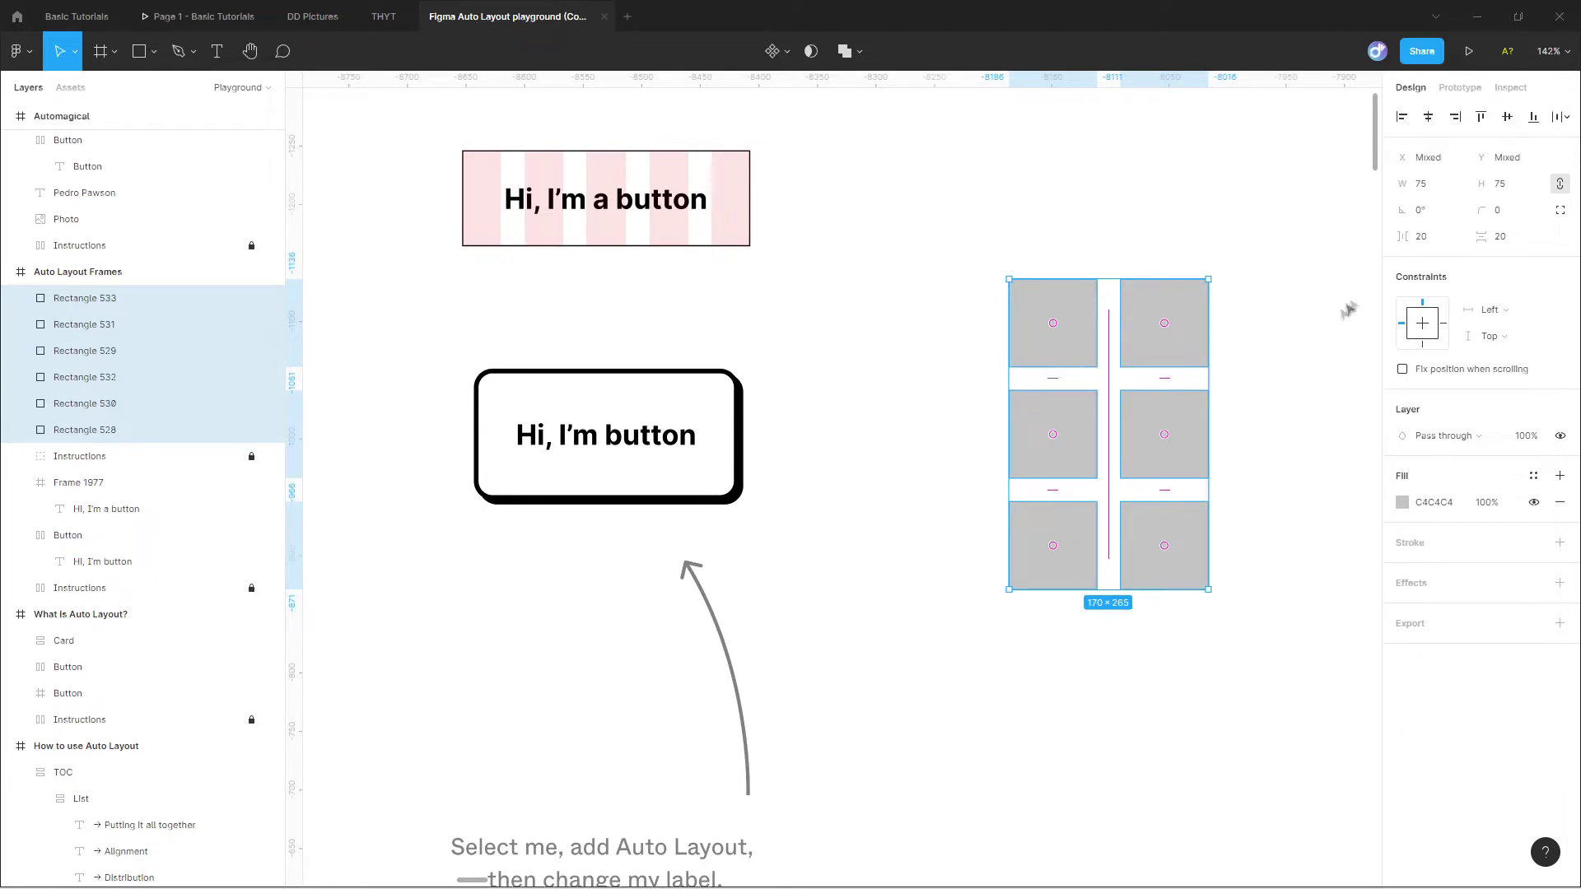
left_click_drag(1056, 384, 1120, 396)
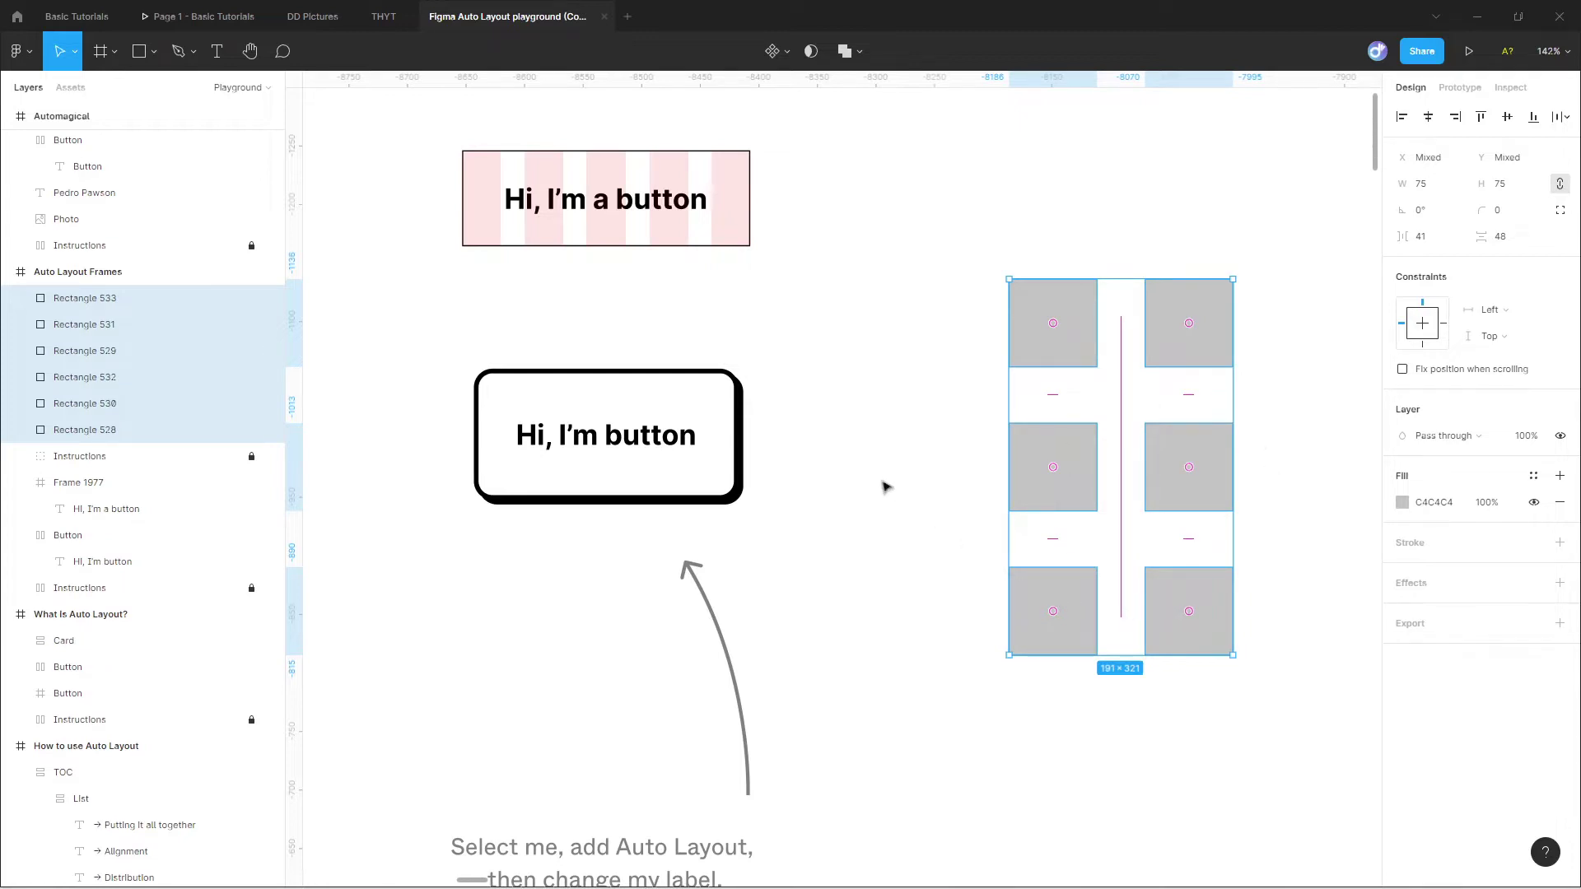
left_click(728, 425)
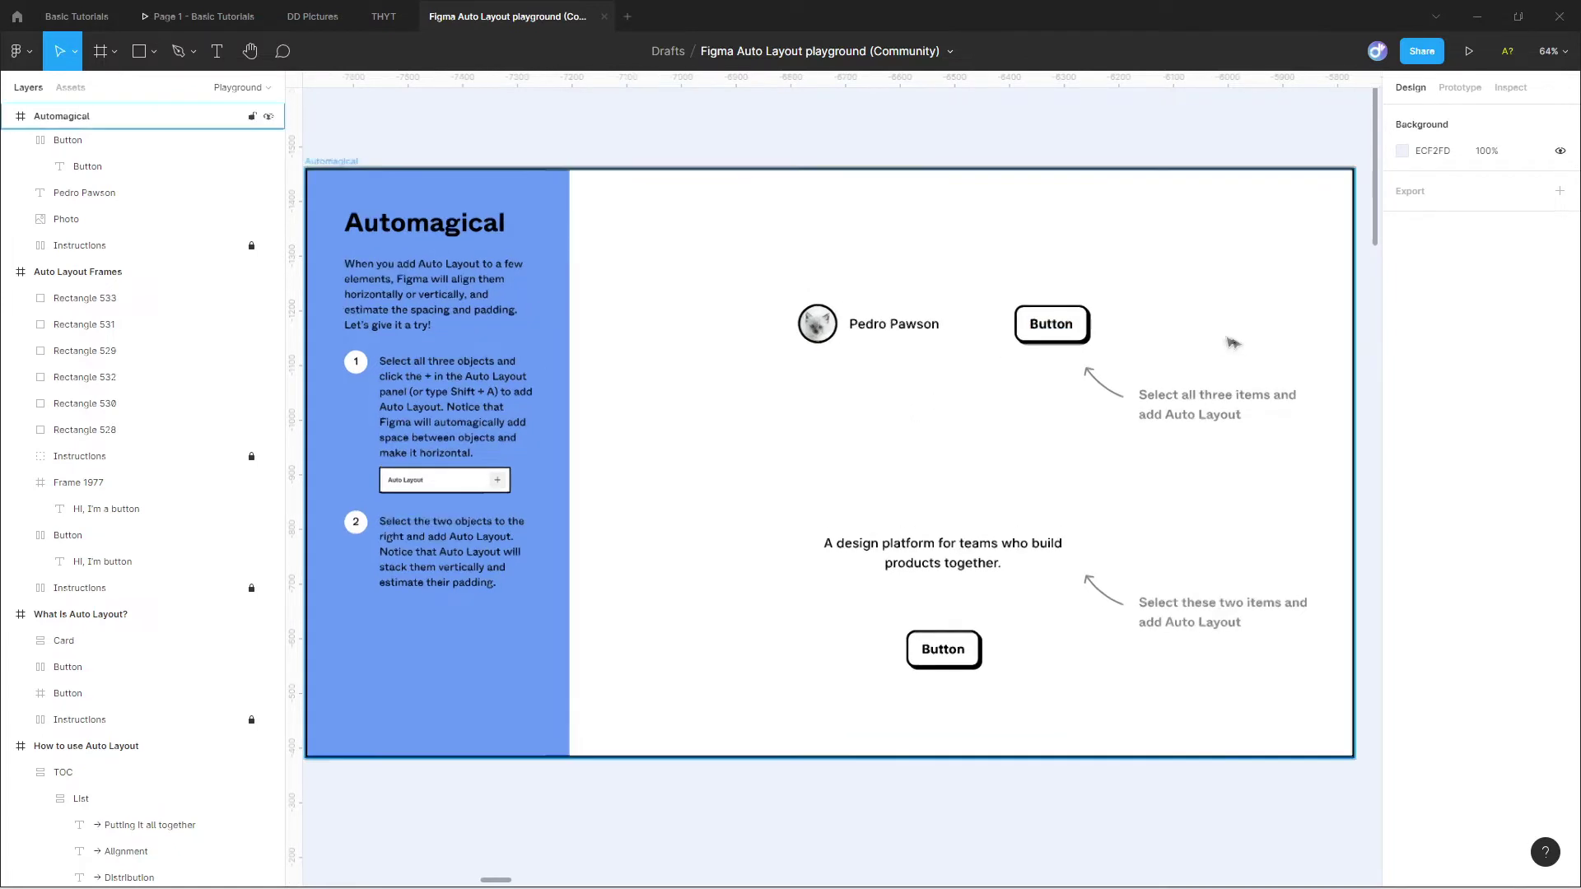
- Add auto layout to the cat photo, the name text and the upper button together in the Automagical exercise
scroll(1235, 344, "up", 3)
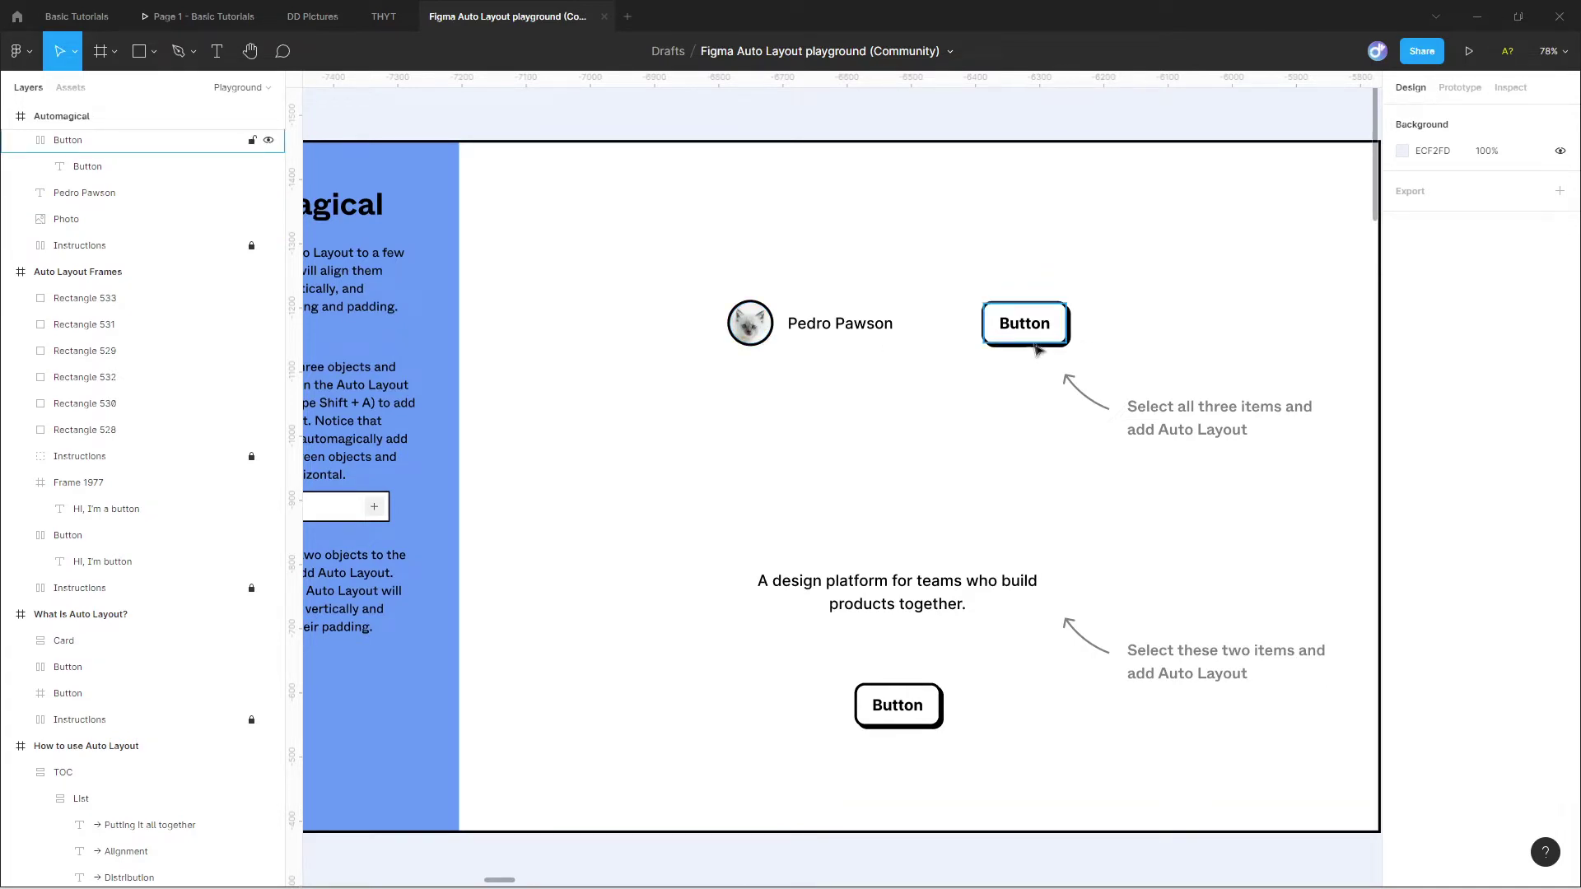
left_click(747, 336)
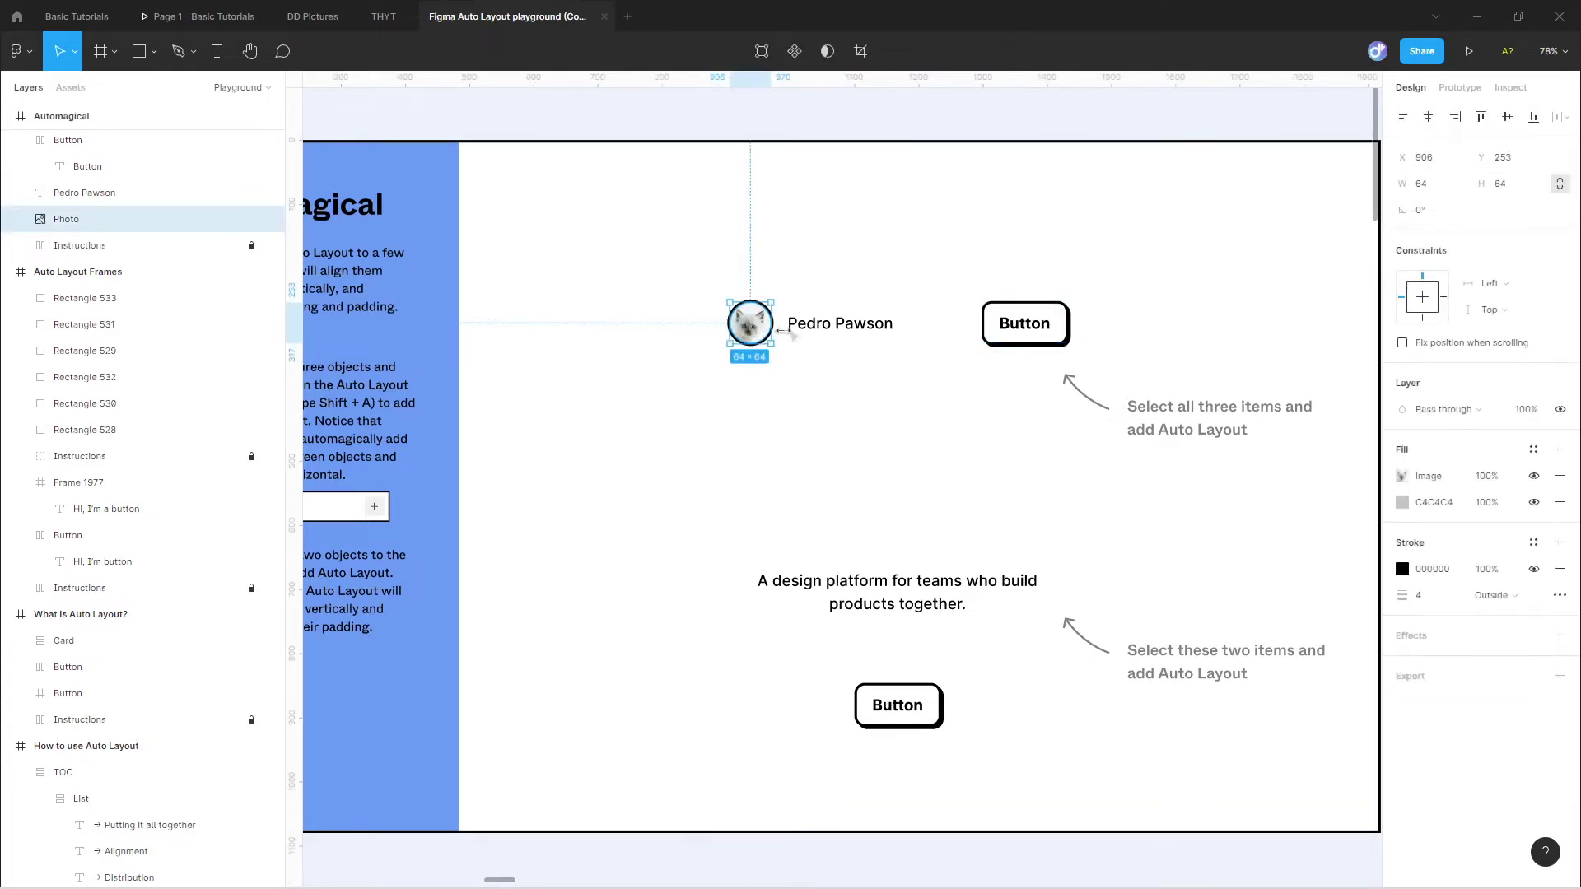
left_click(850, 336, "shift")
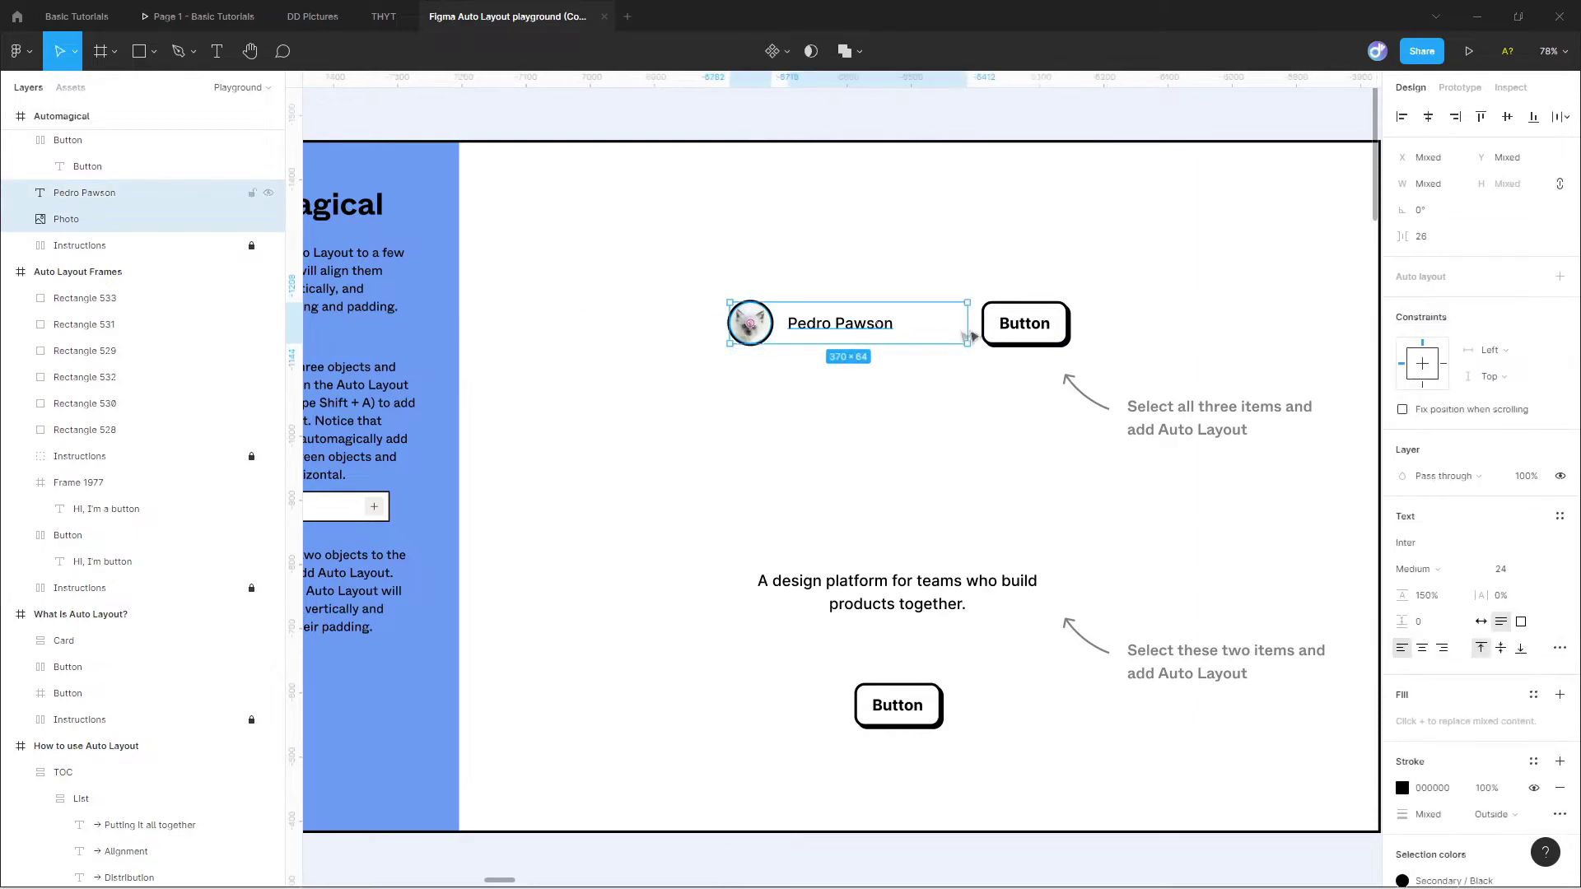
left_click(1015, 333, "shift")
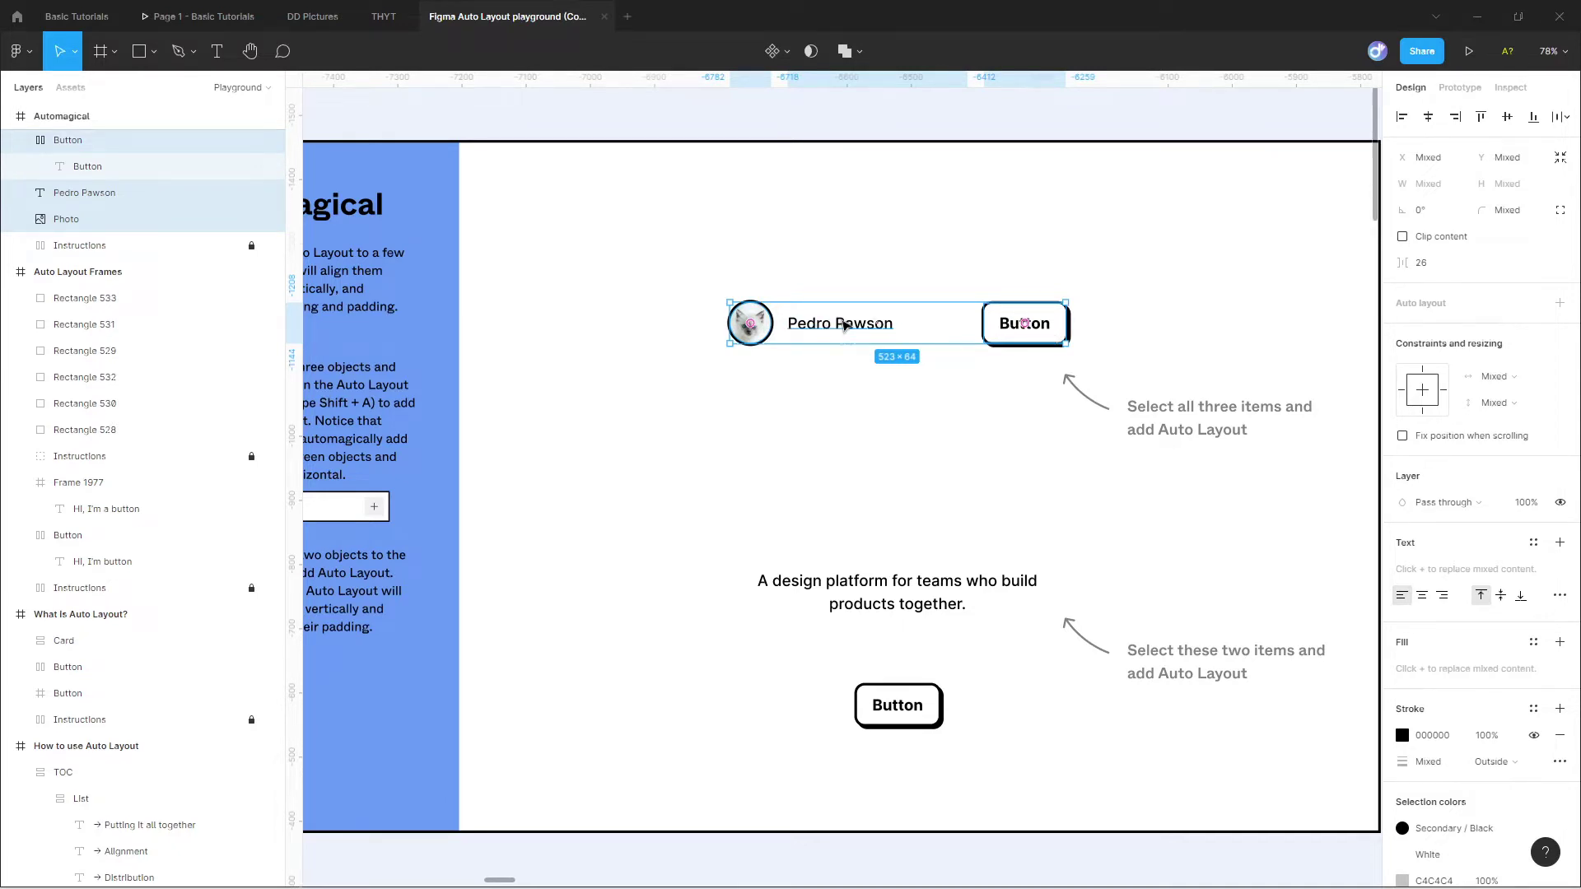
right_click(843, 323)
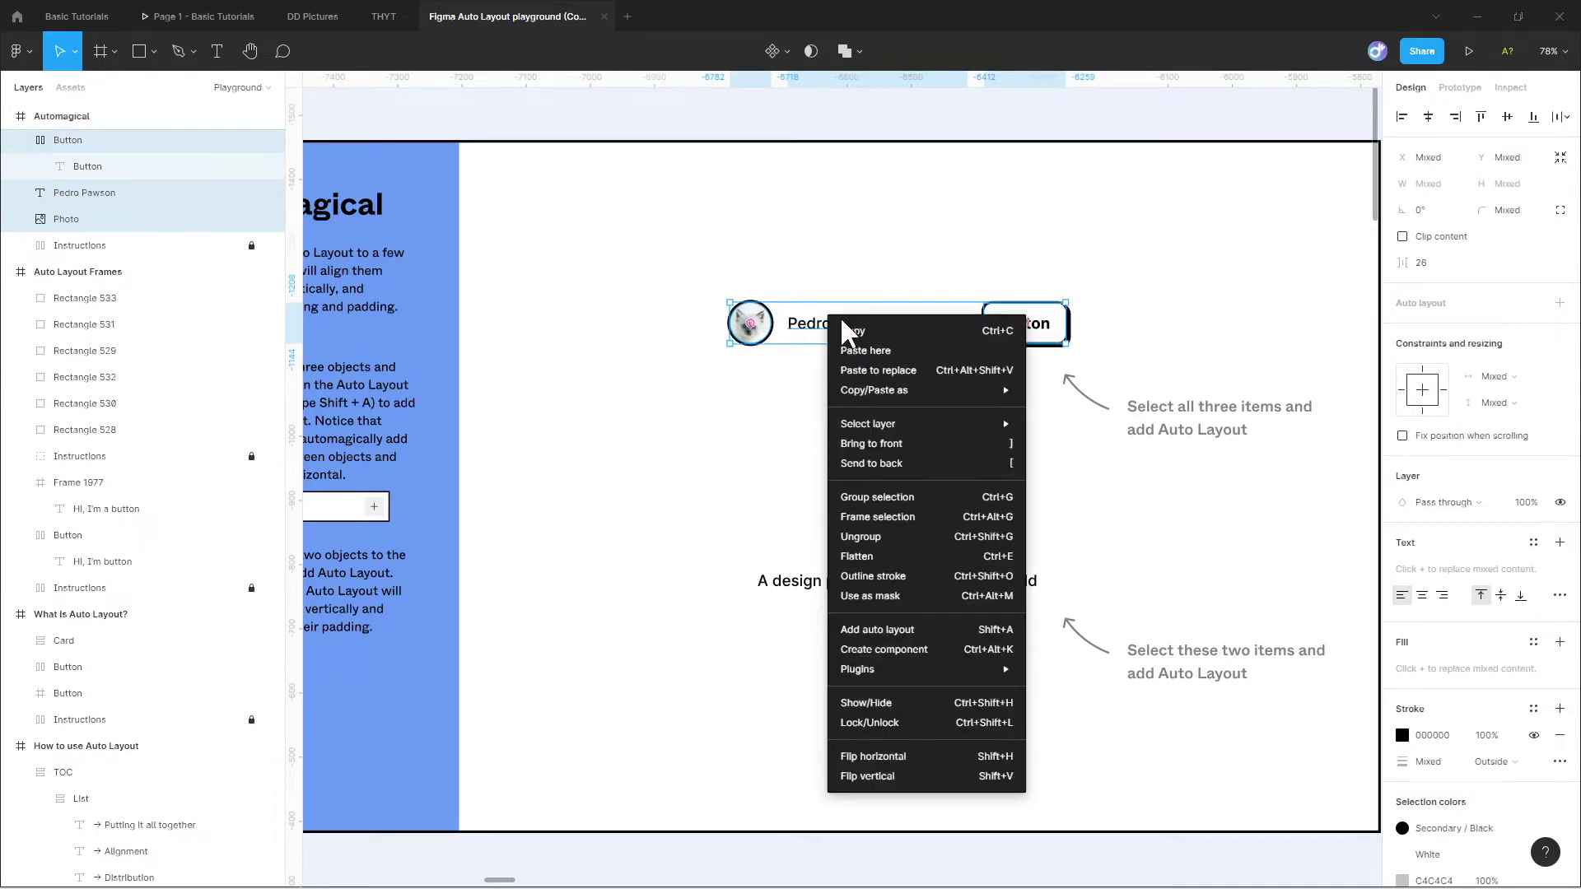
left_click(896, 629)
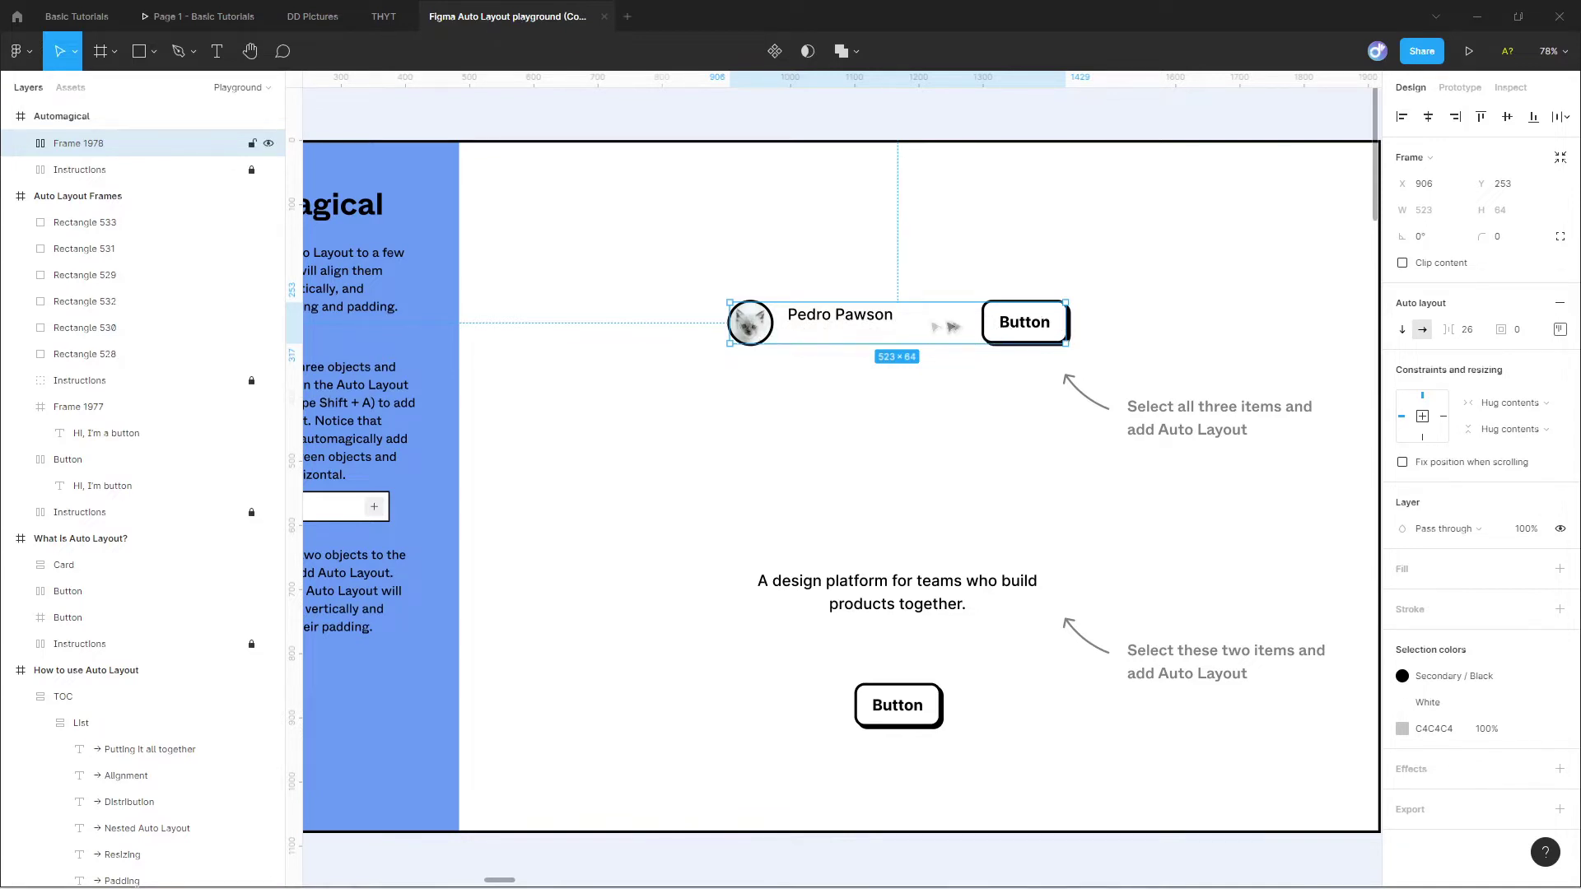
- Add auto layout to the "A design platform for teams who build products together." text and the button below it
left_click(887, 604)
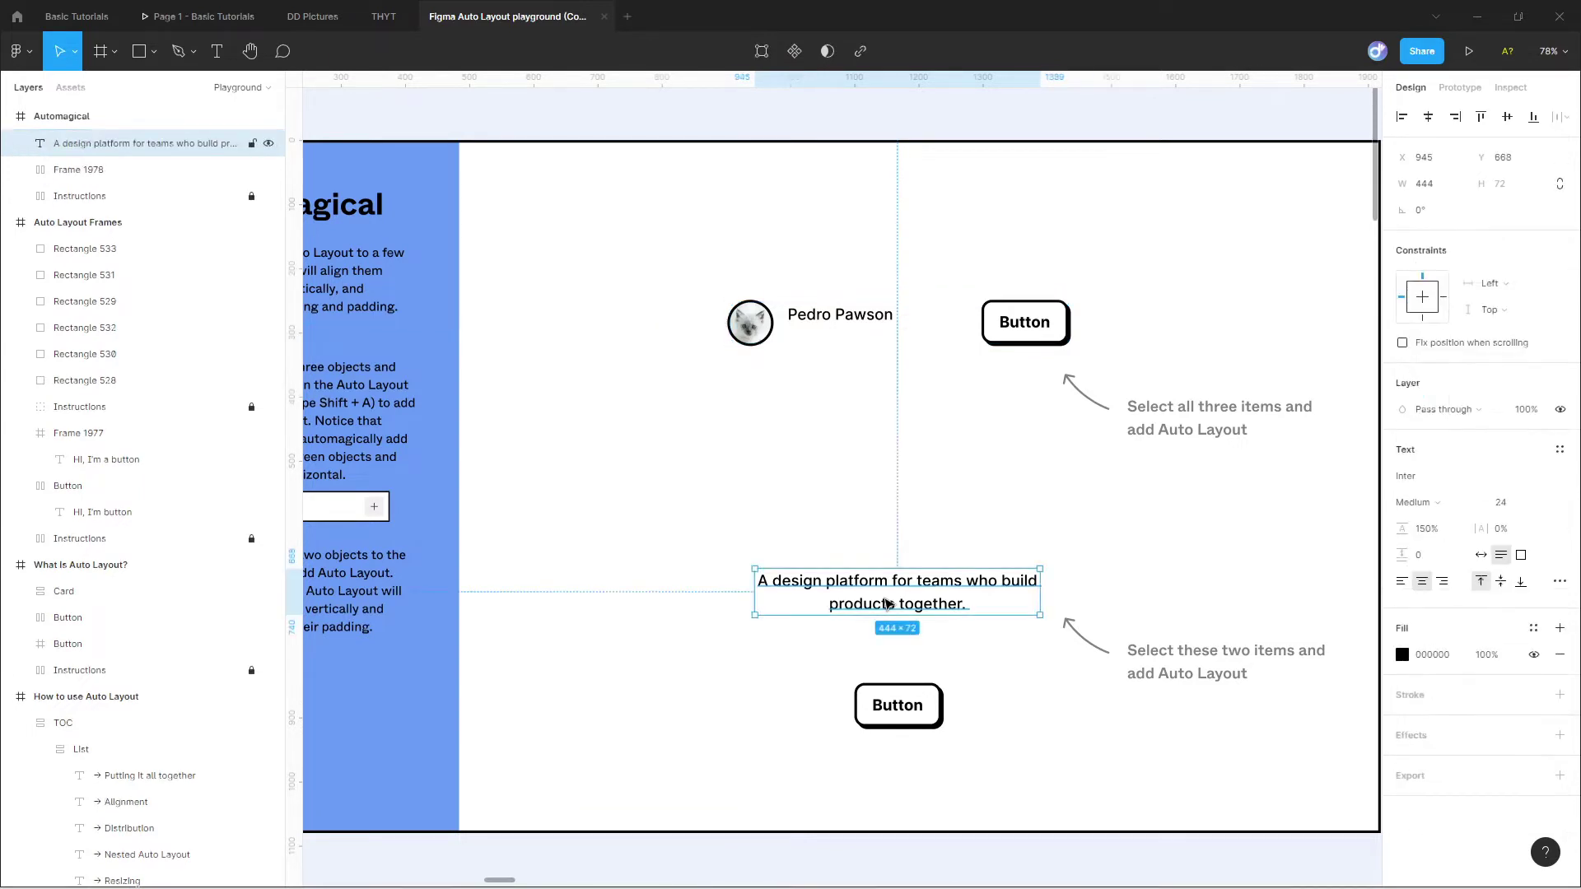
left_click(896, 719, "shift")
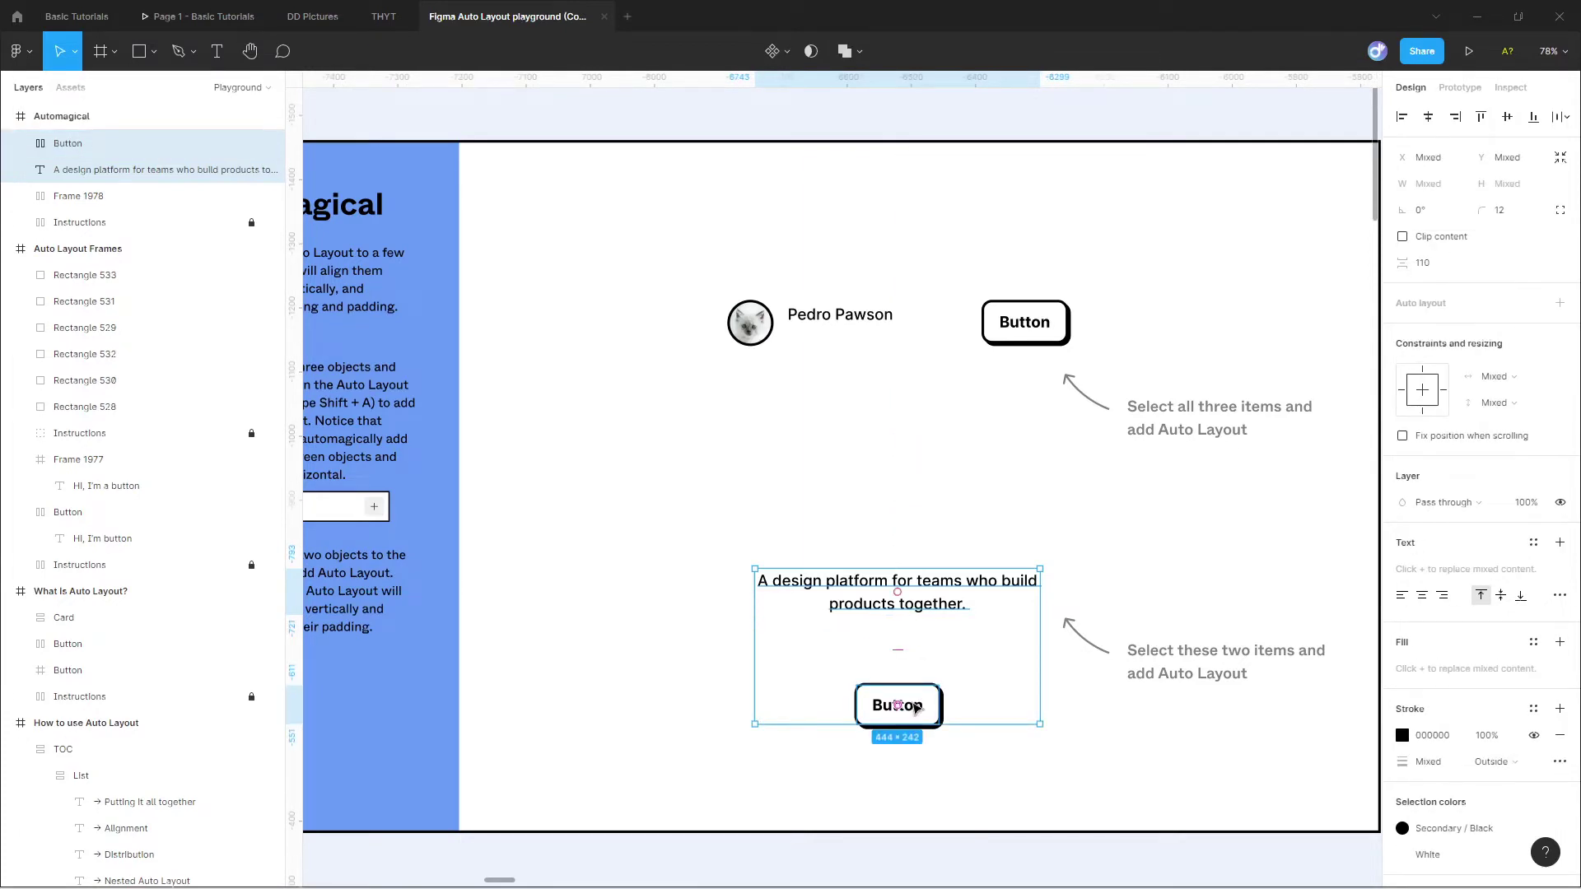
right_click(900, 710)
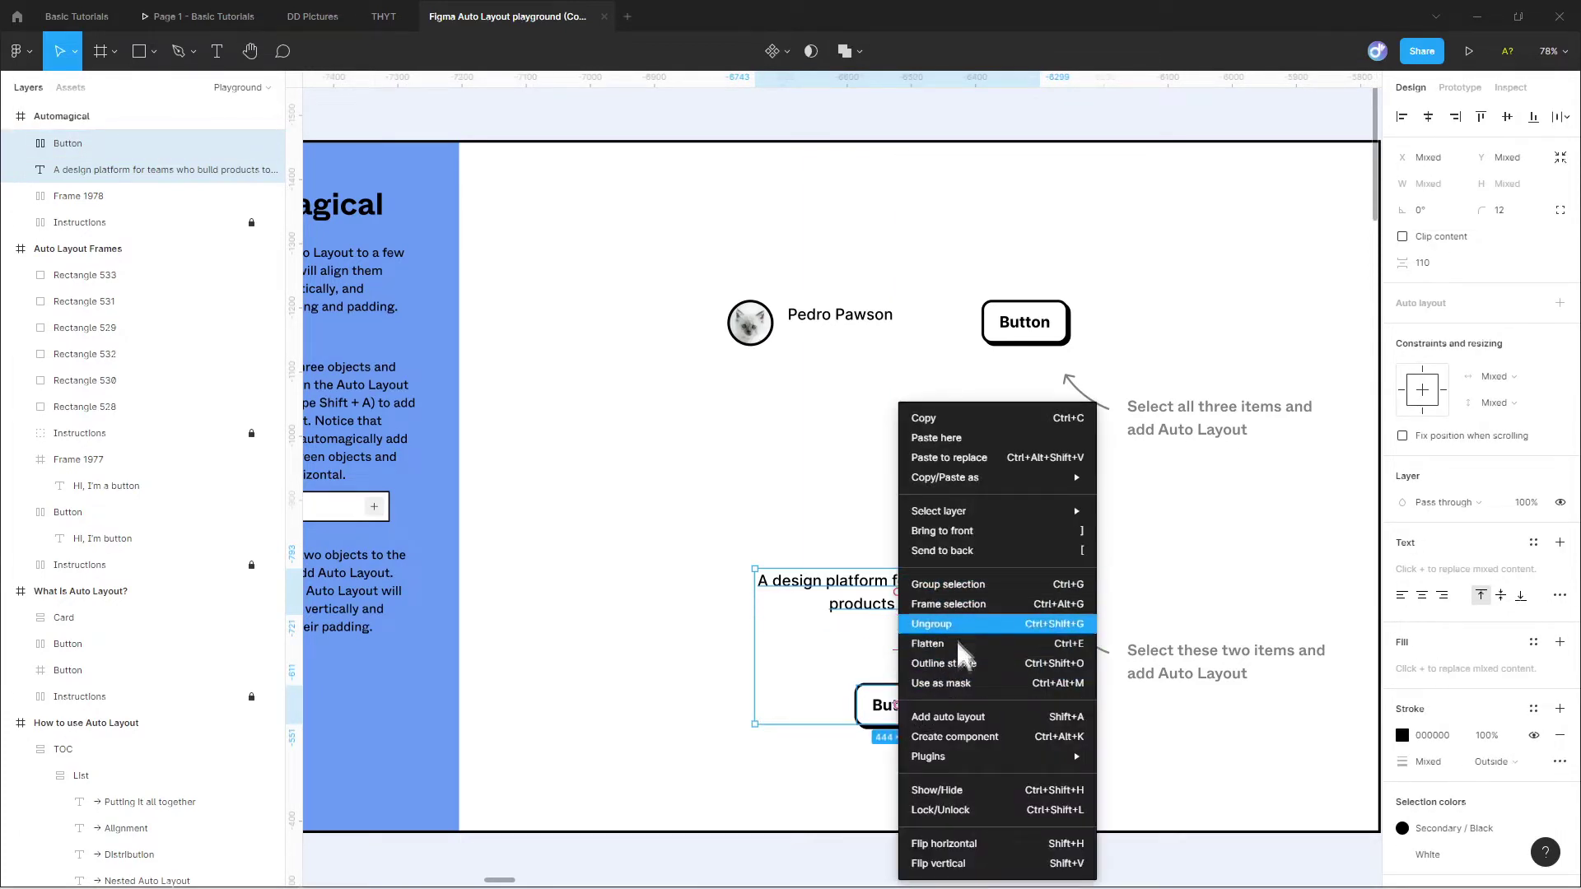
left_click(958, 715)
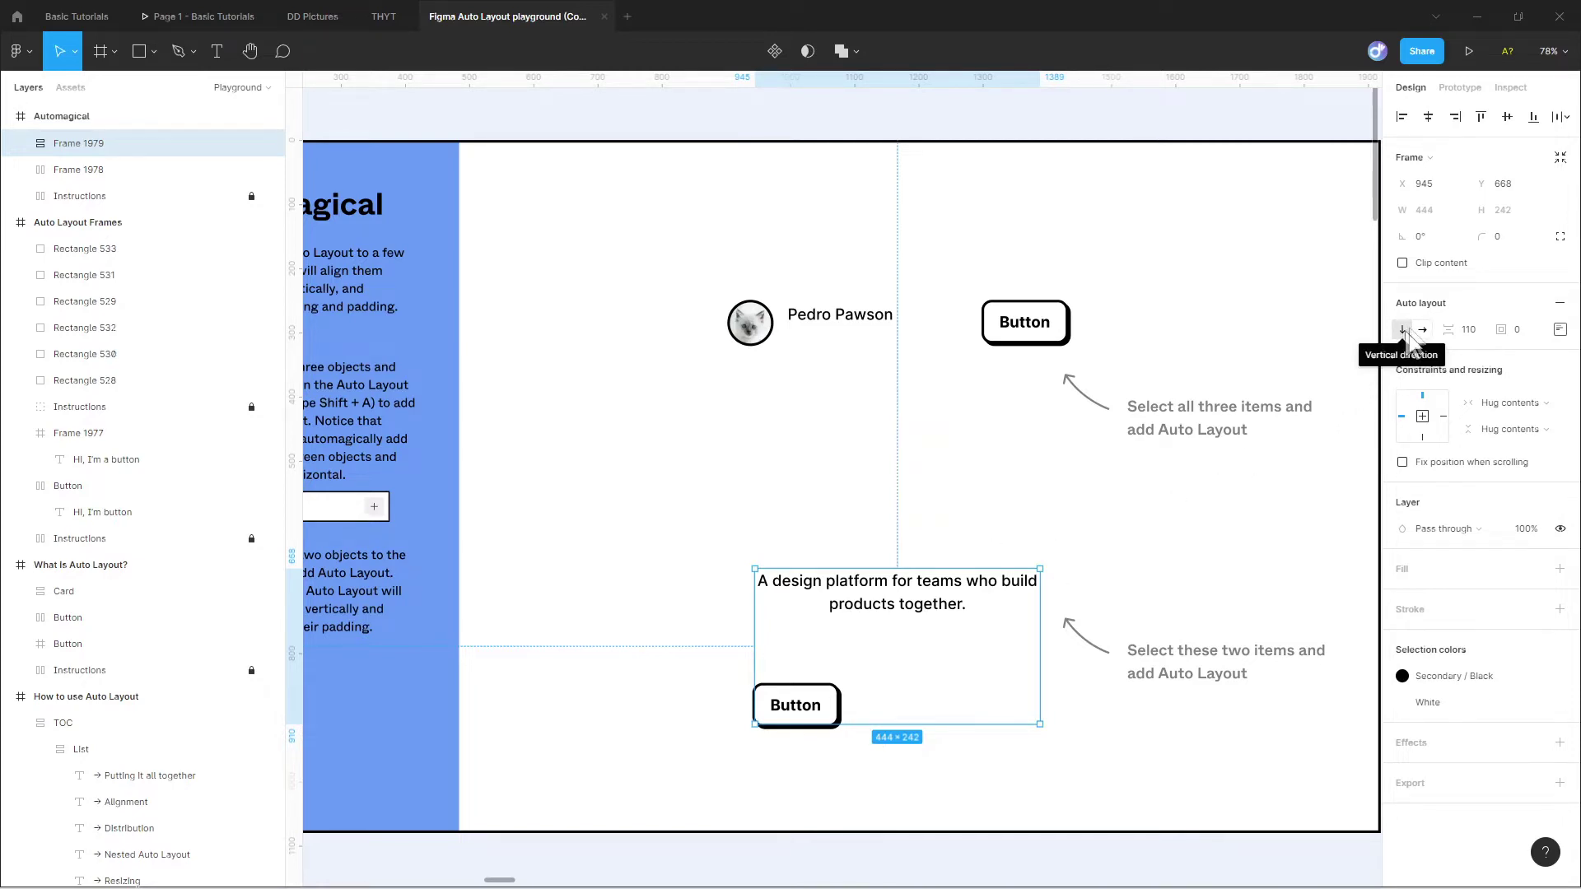
- Try the vertical auto layout direction on the photo, name and button frame, and return it to horizontal
key("Tab")
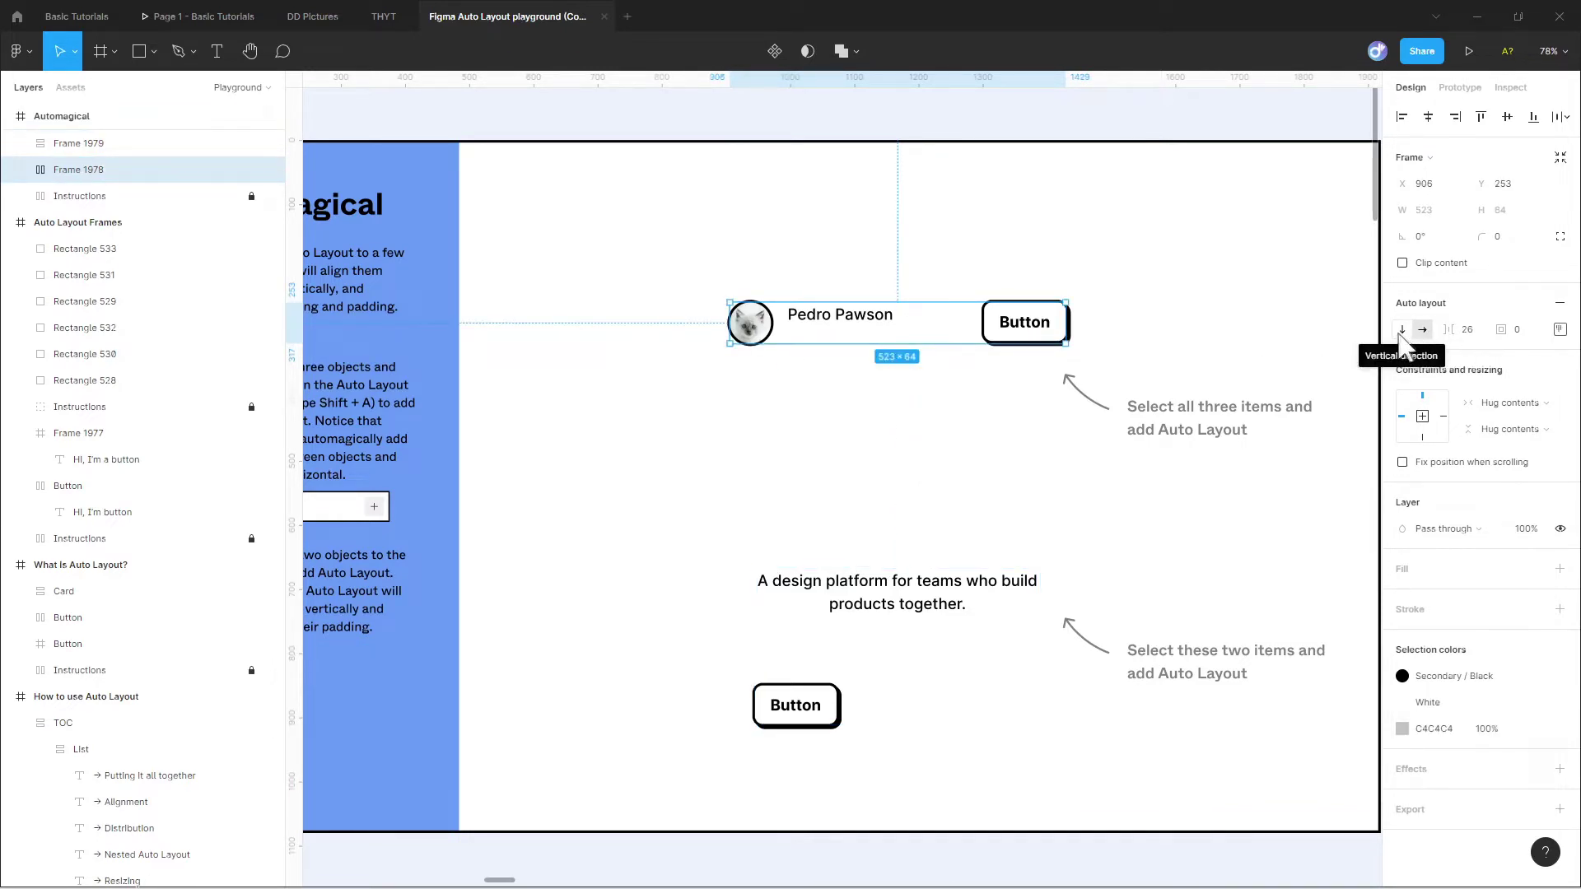
left_click(1403, 331)
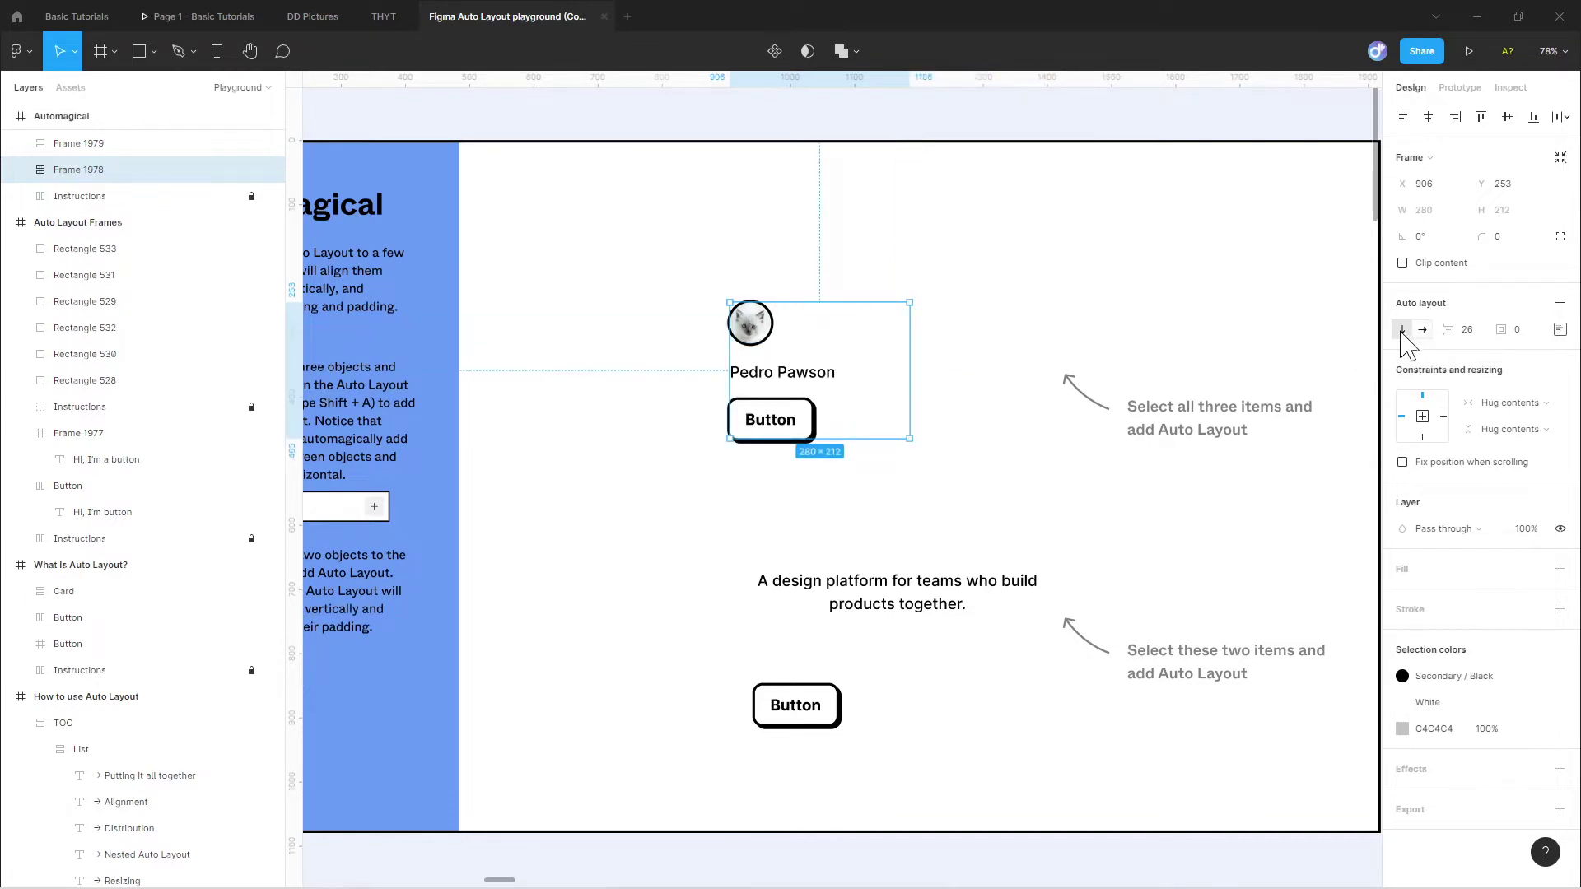
left_click(1423, 330)
- Try the horizontal direction on the lower text and button auto layout frame, and return it to vertical
left_click(890, 623)
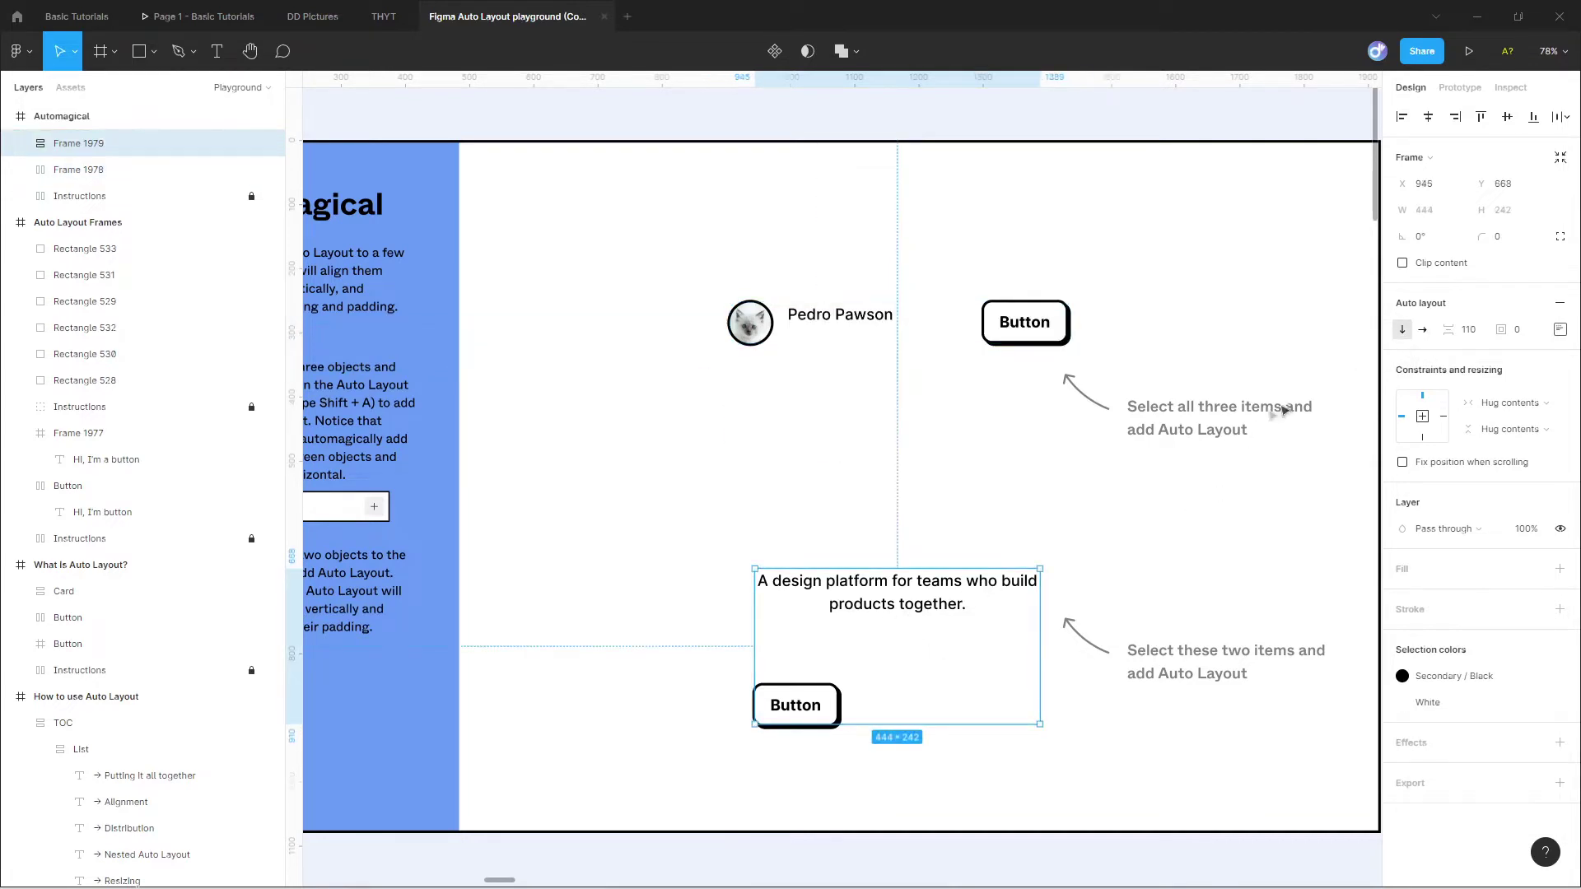
left_click(1424, 330)
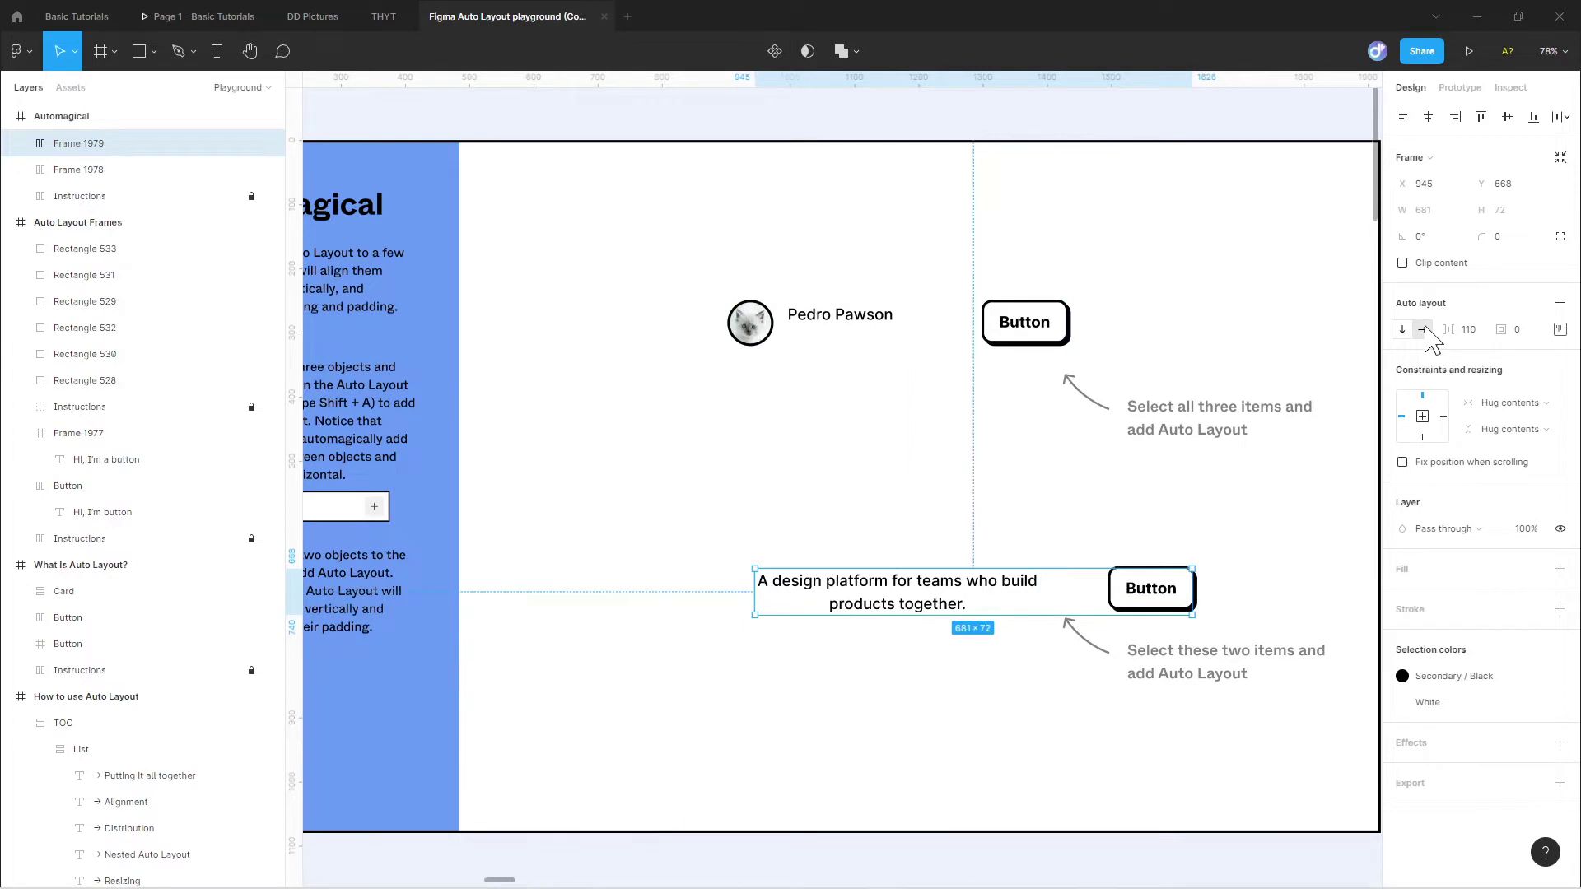
left_click(1403, 329)
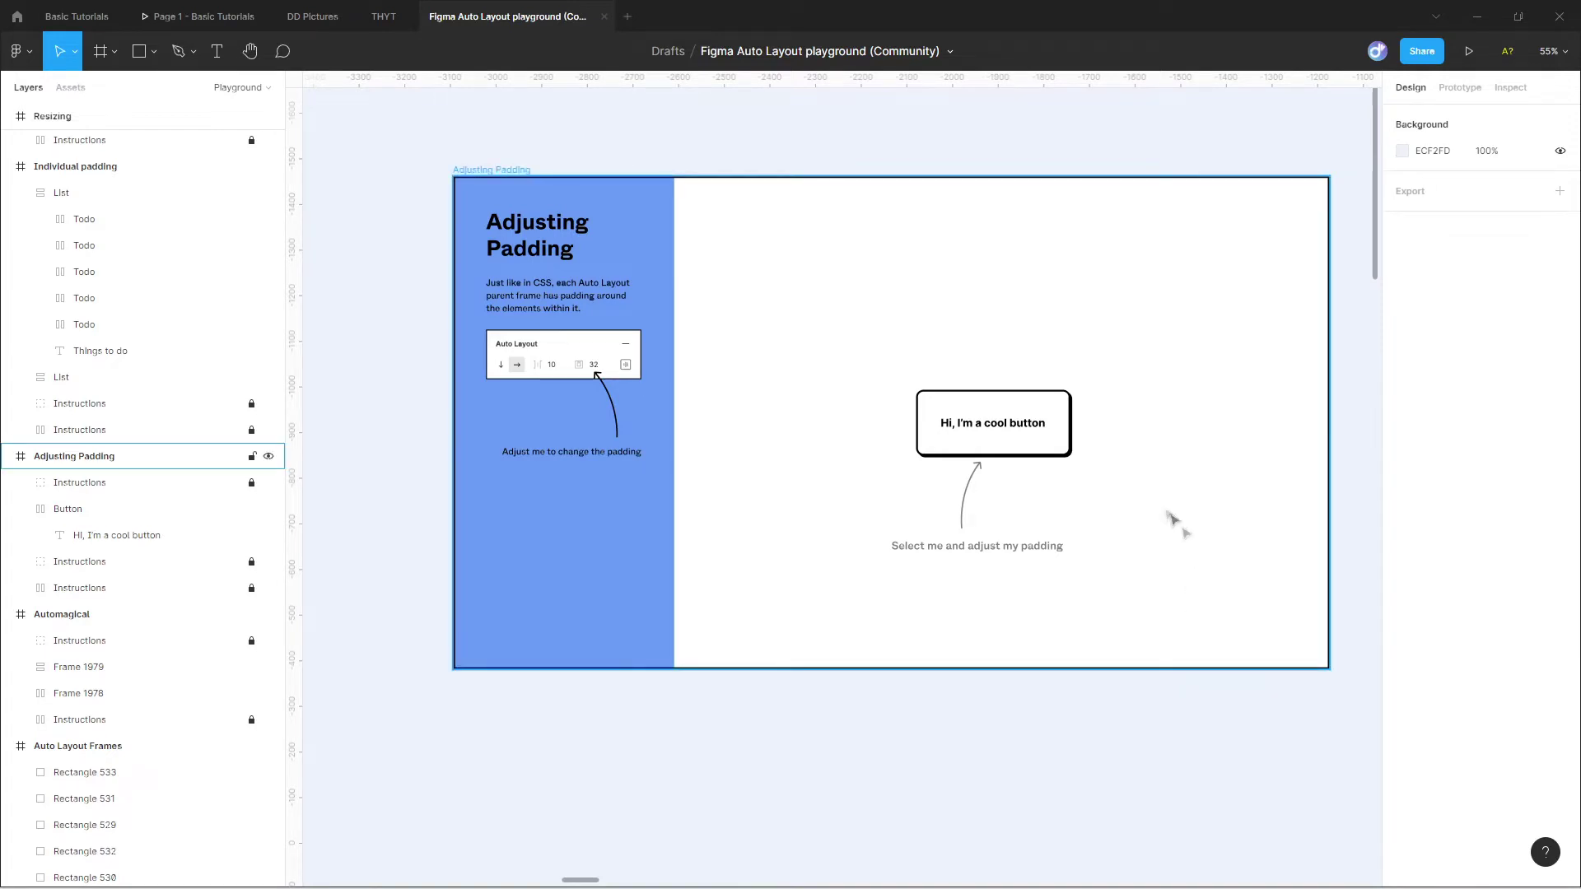
- Set the padding around the contents of the "Hi, I'm a cool button" frame to 70
scroll(1191, 432, "up", 3)
left_click(935, 446)
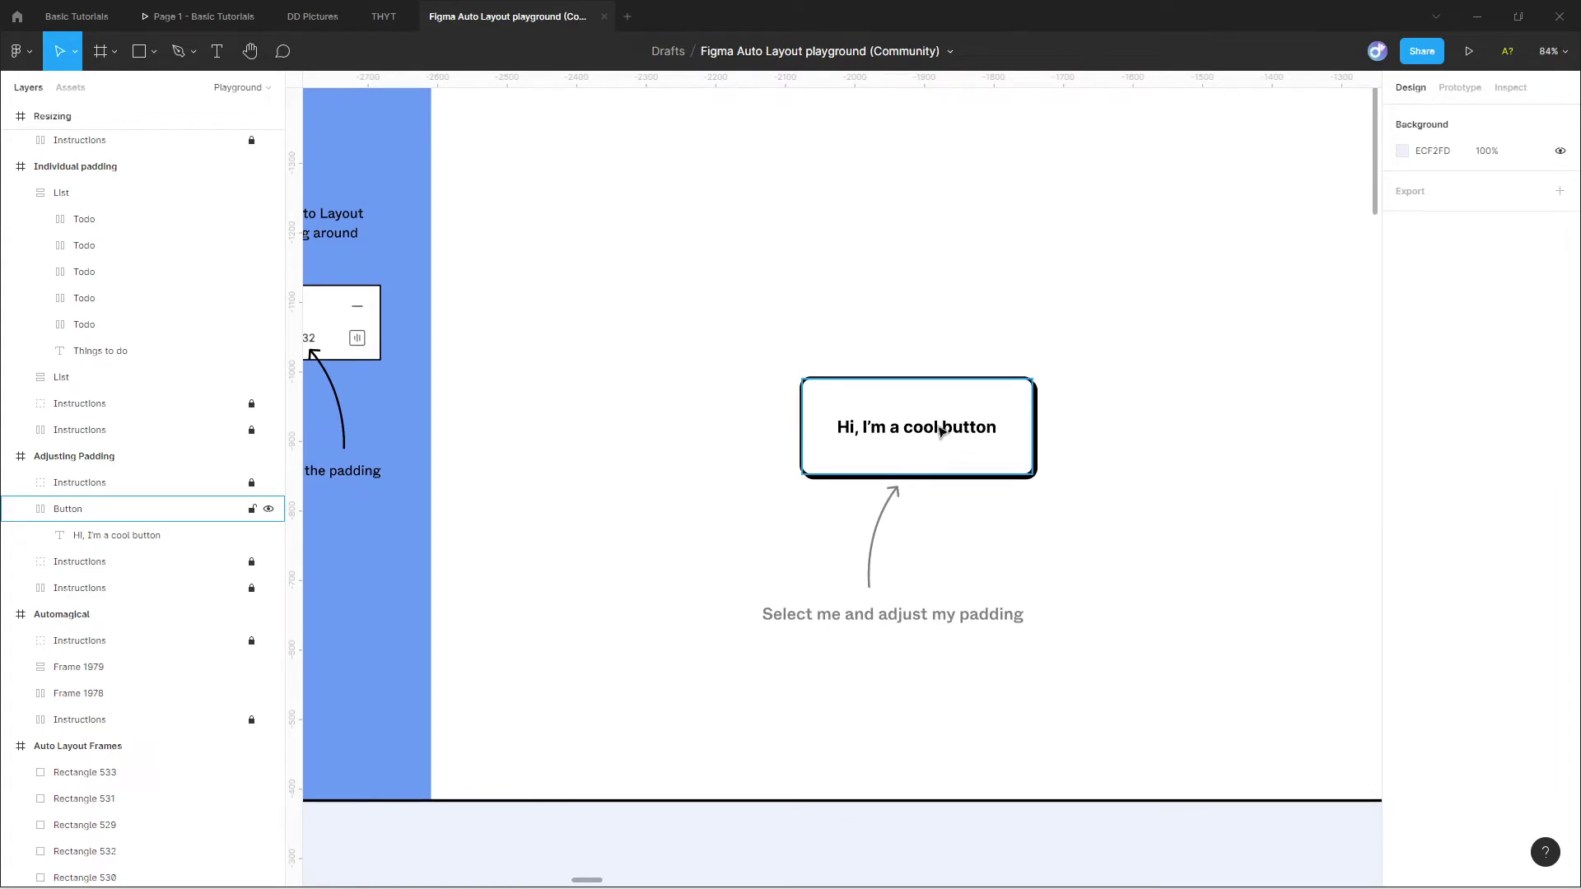
double_click(941, 429)
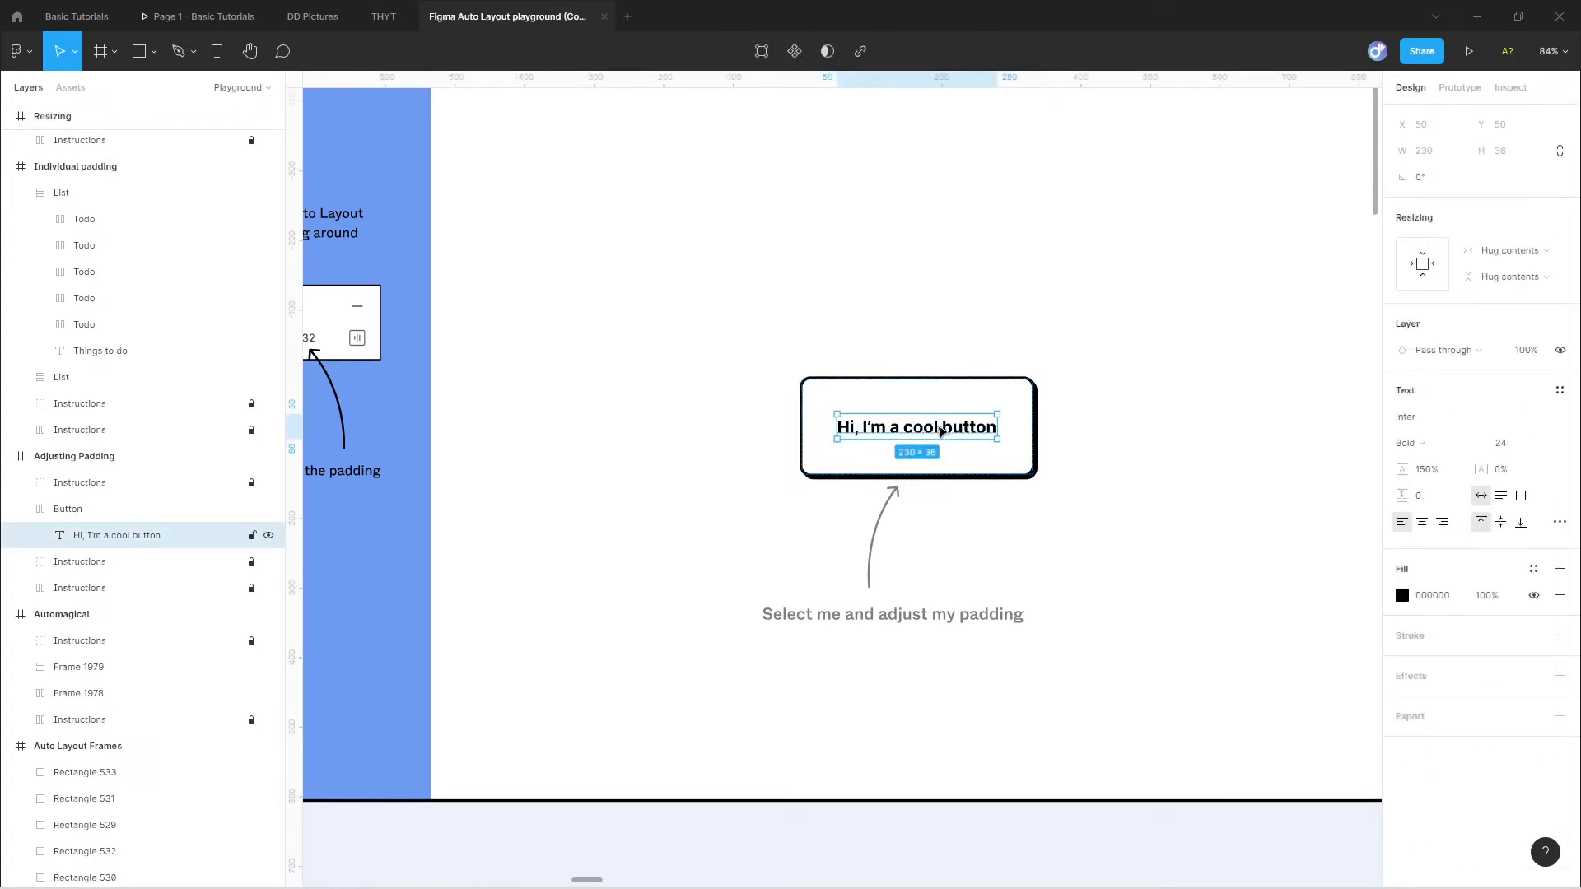
mouse_move(955, 465)
left_click(84, 514)
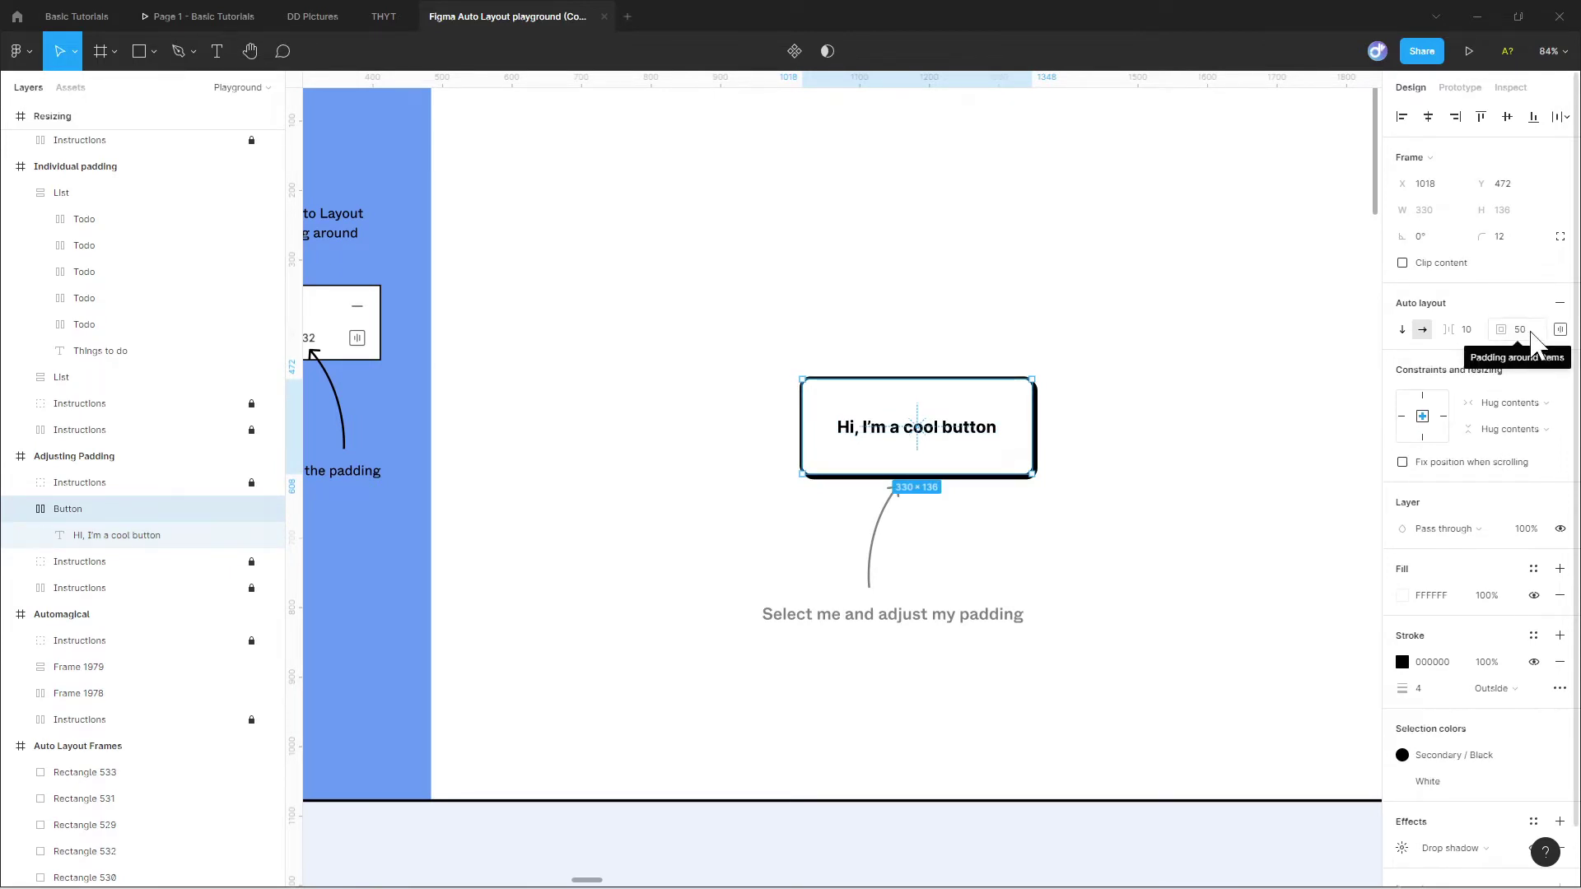
left_click(1530, 332)
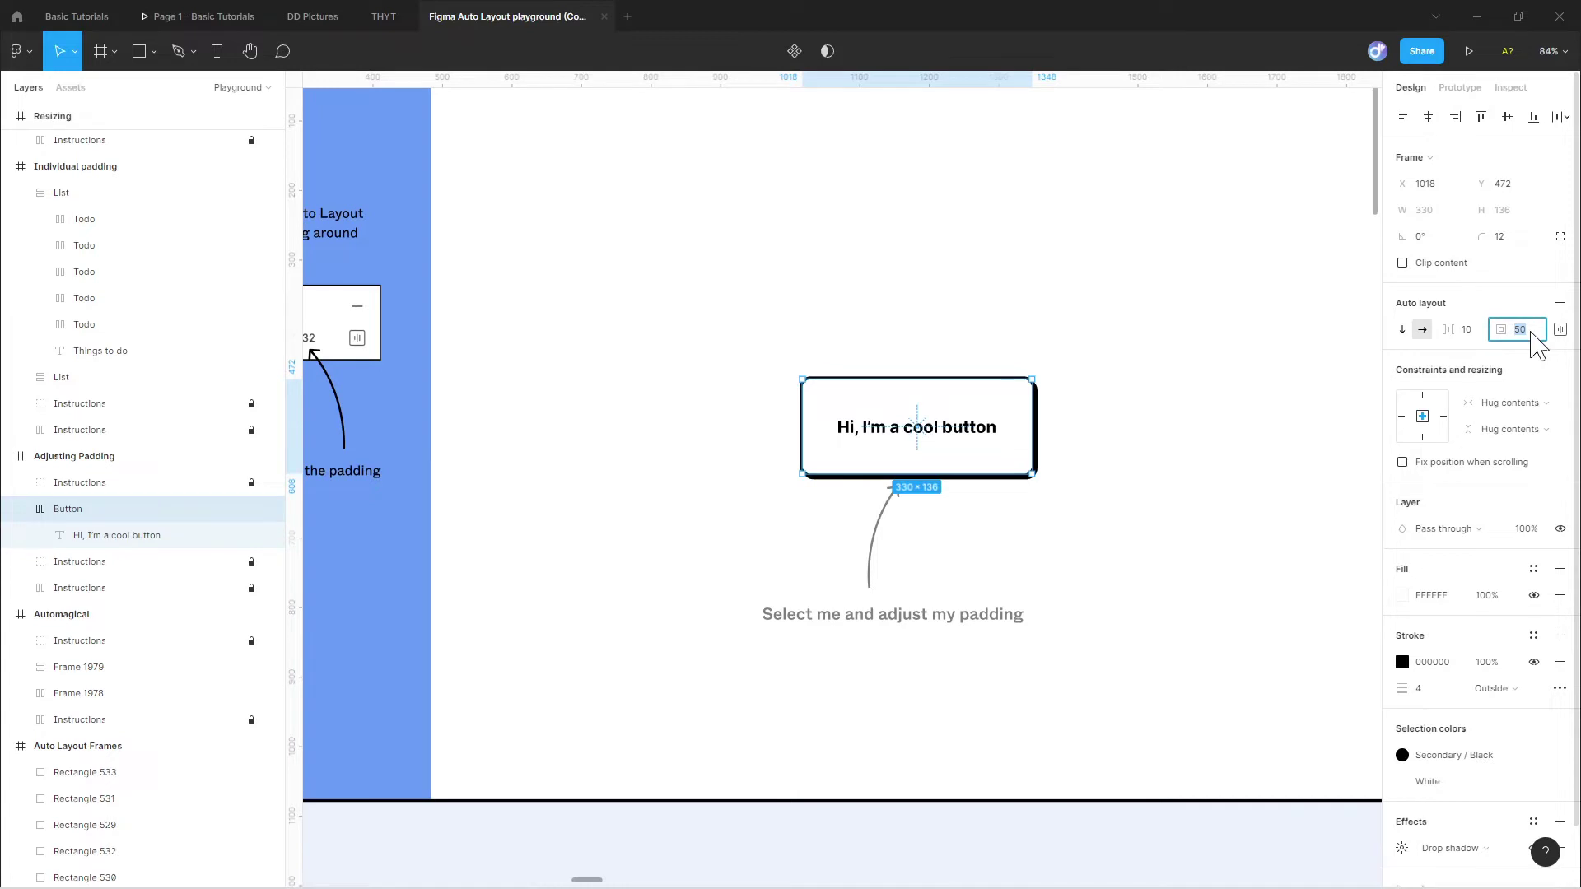
type("70")
key("Return")
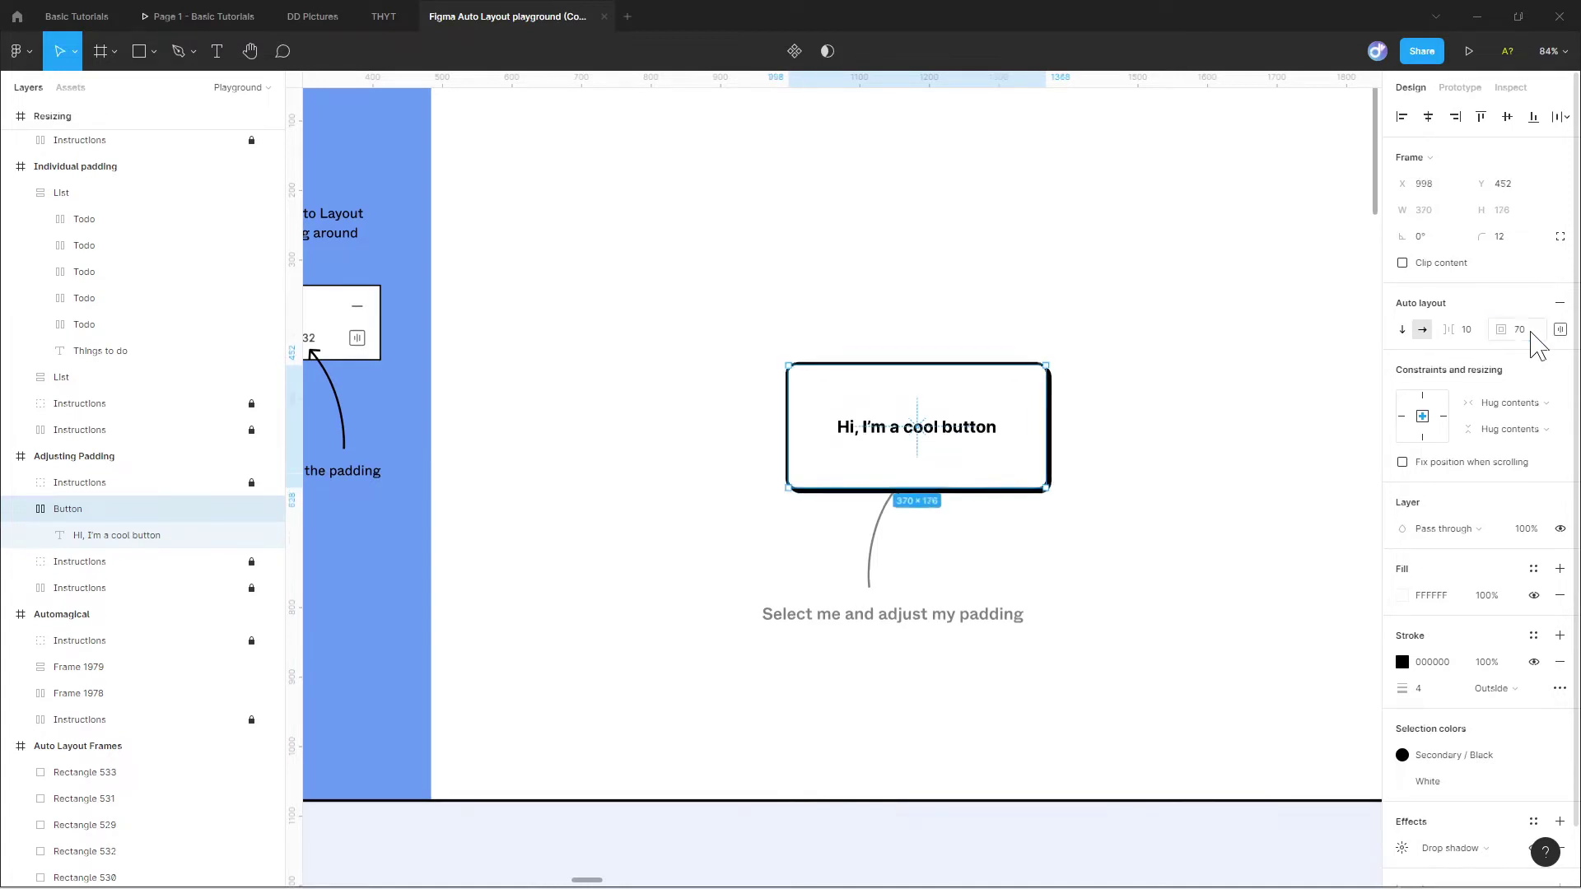
- Set the cool button frame's padding to 30
left_click(1532, 332)
type("30")
key("Return")
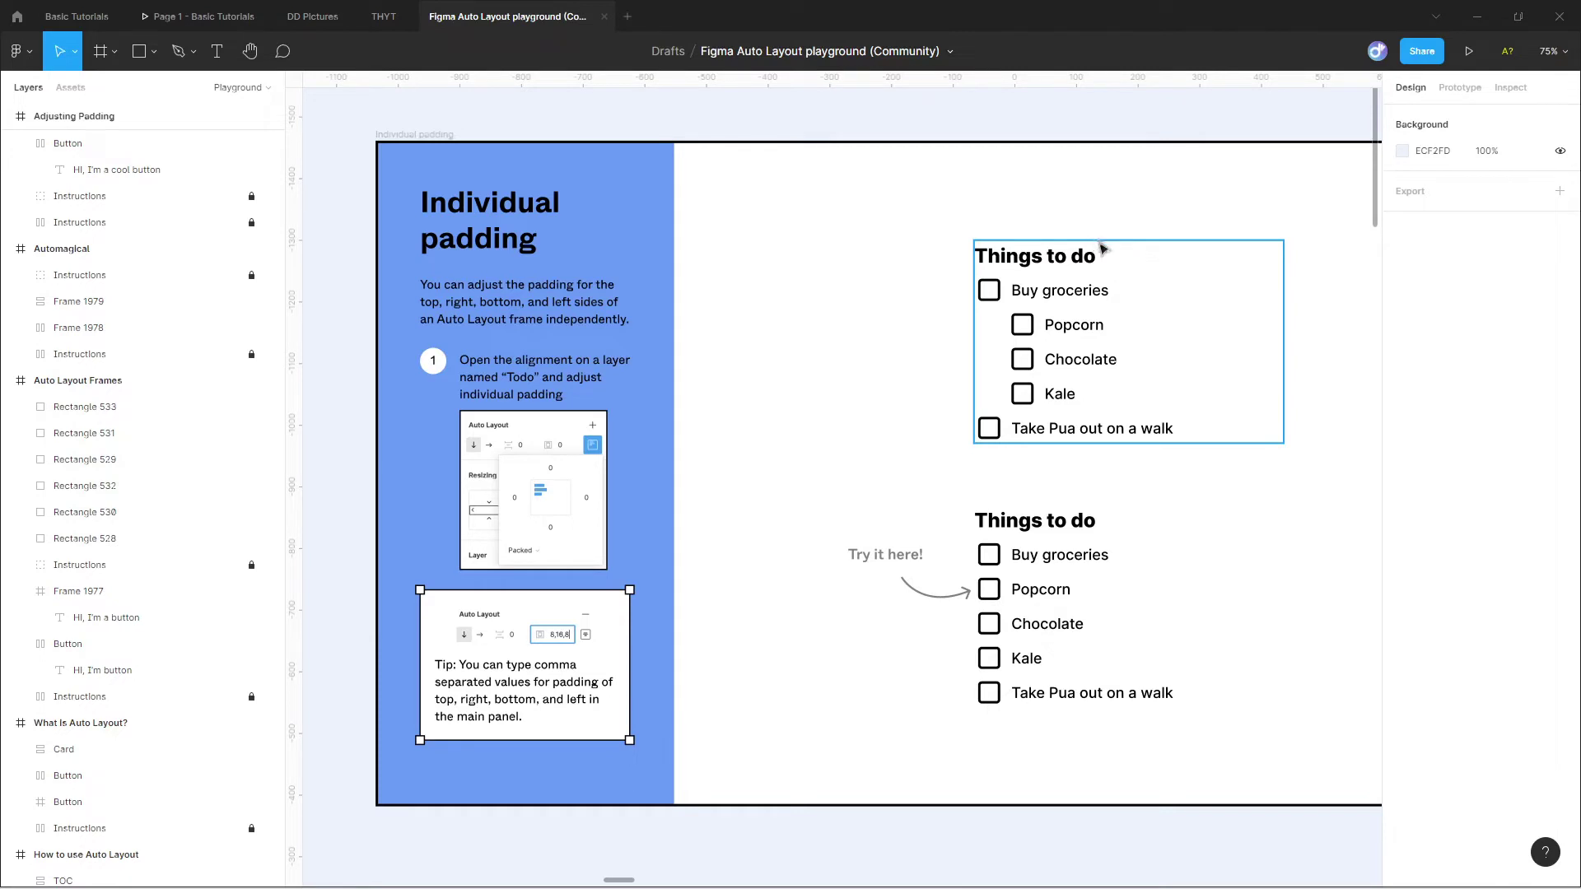
- Examine the lower "Things to do" list frame and its nested Todo rows in the Individual padding exercise
scroll(1351, 519, "up", 3, "ctrl")
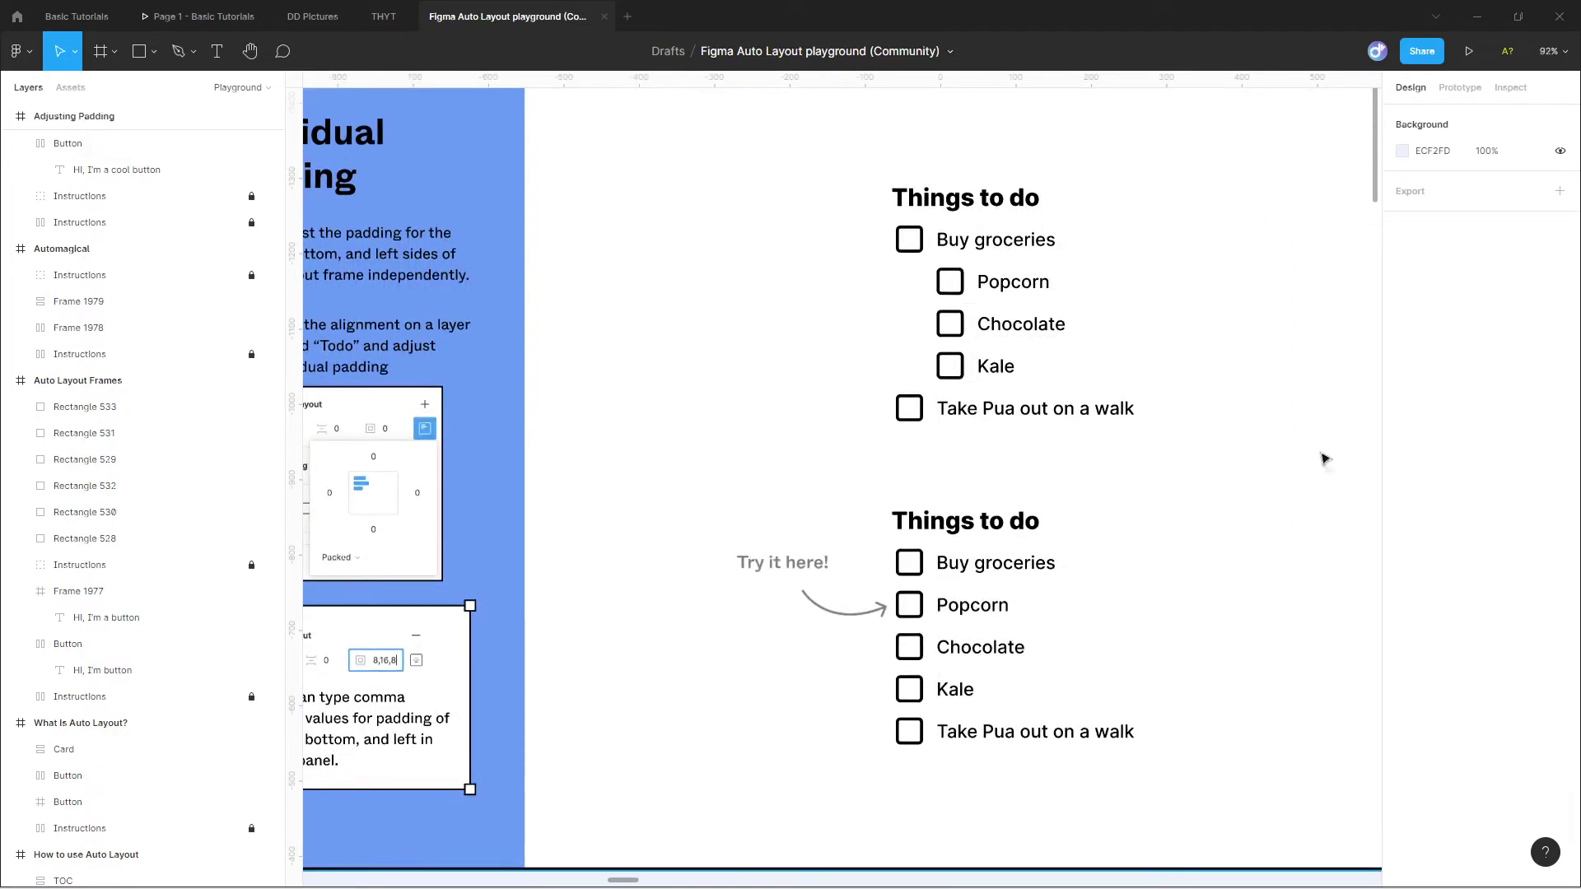
scroll(1332, 394, "up", 1)
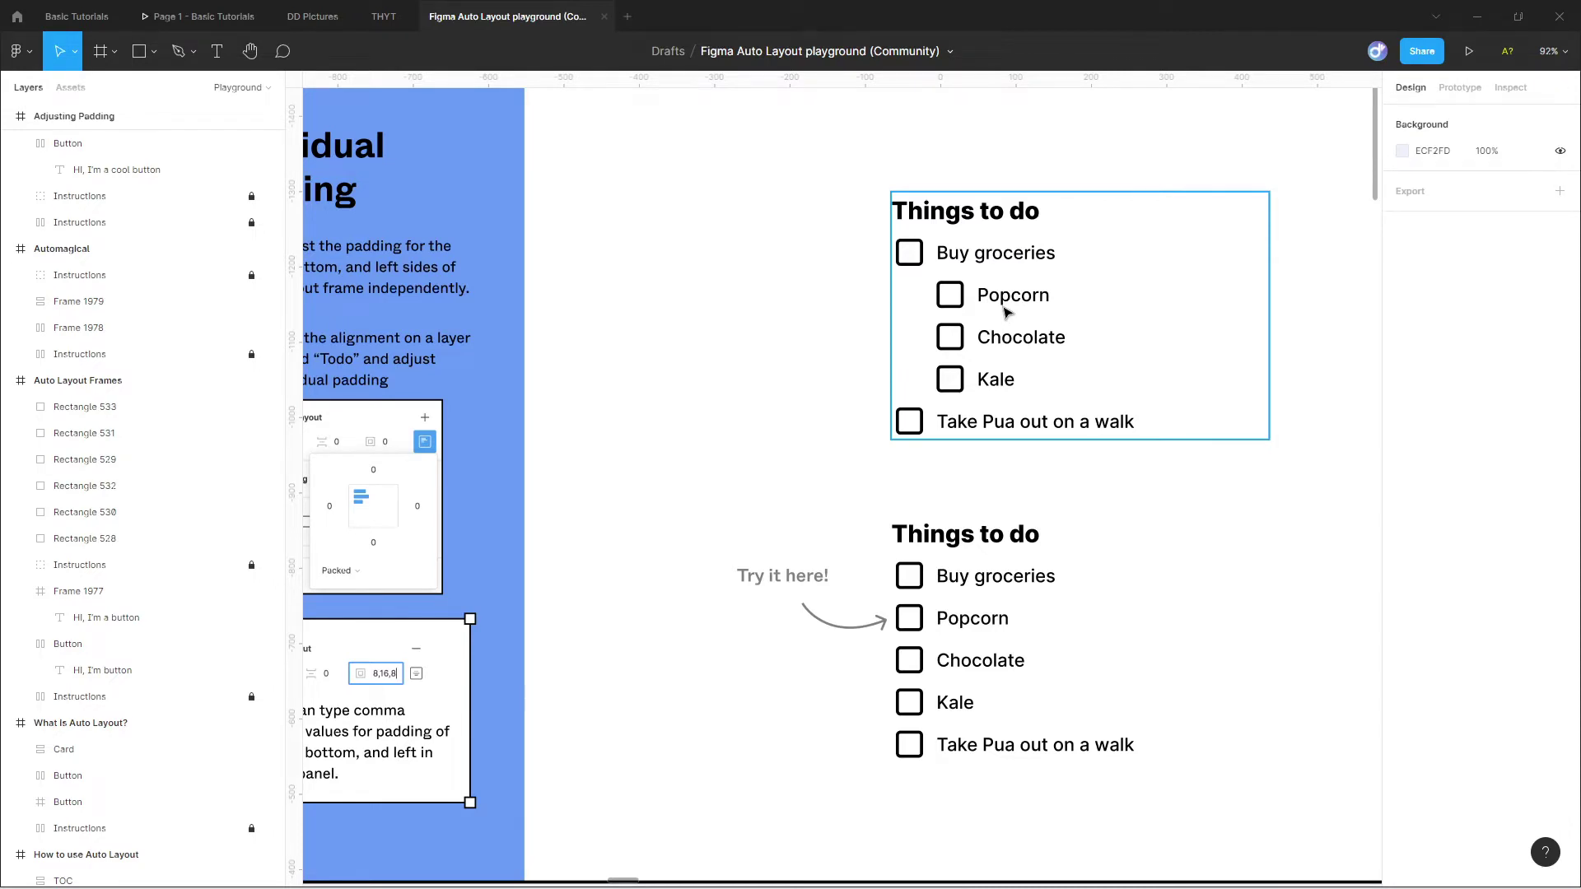
left_click(982, 630)
left_click(982, 631)
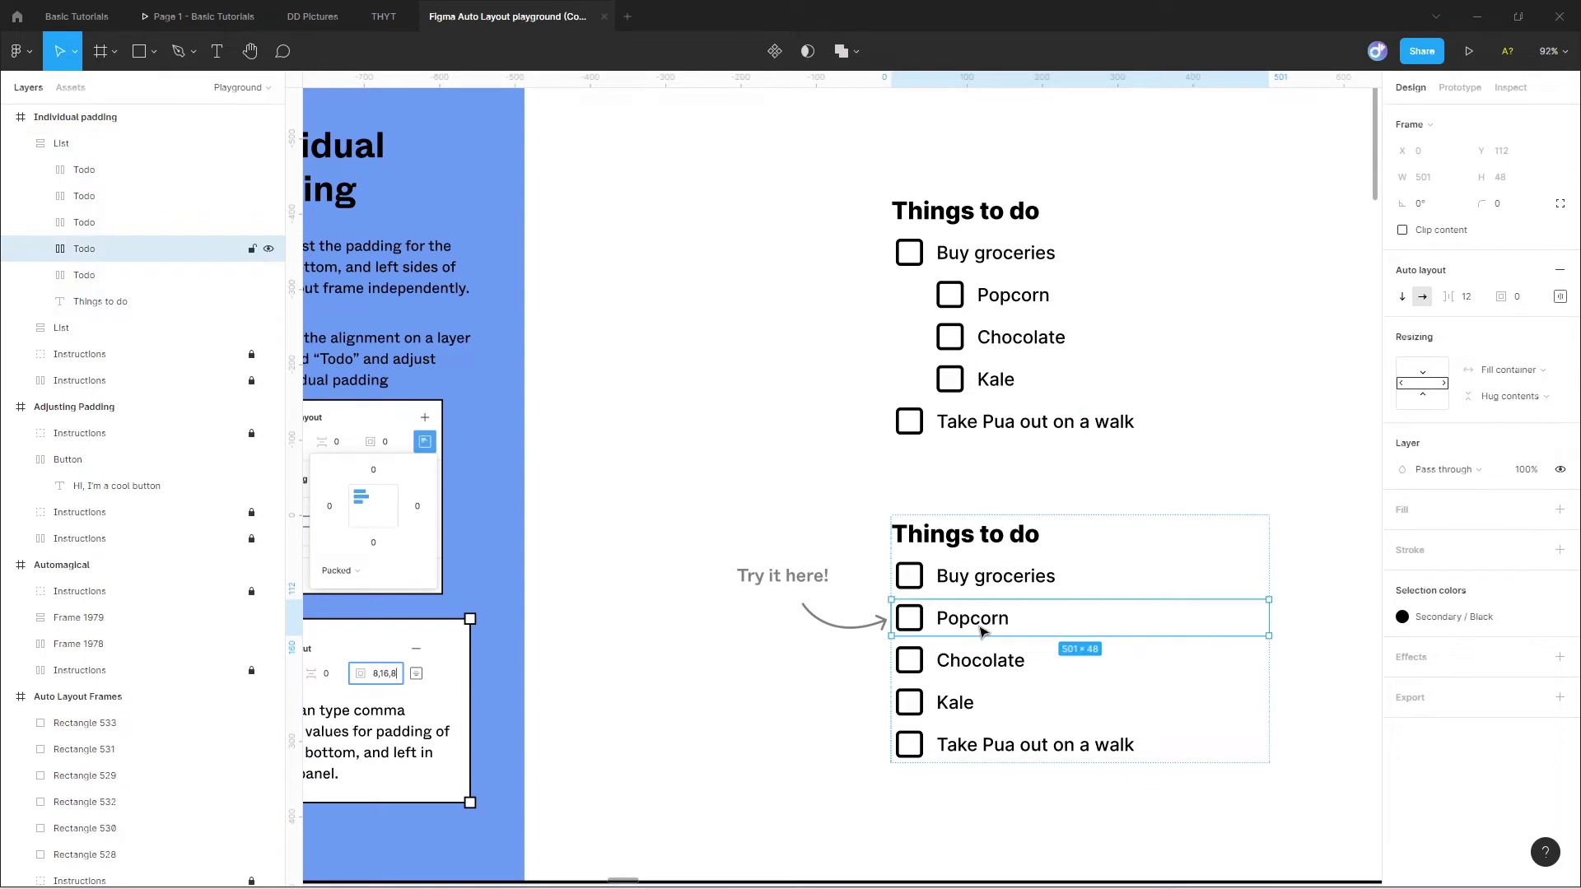
left_click(70, 140)
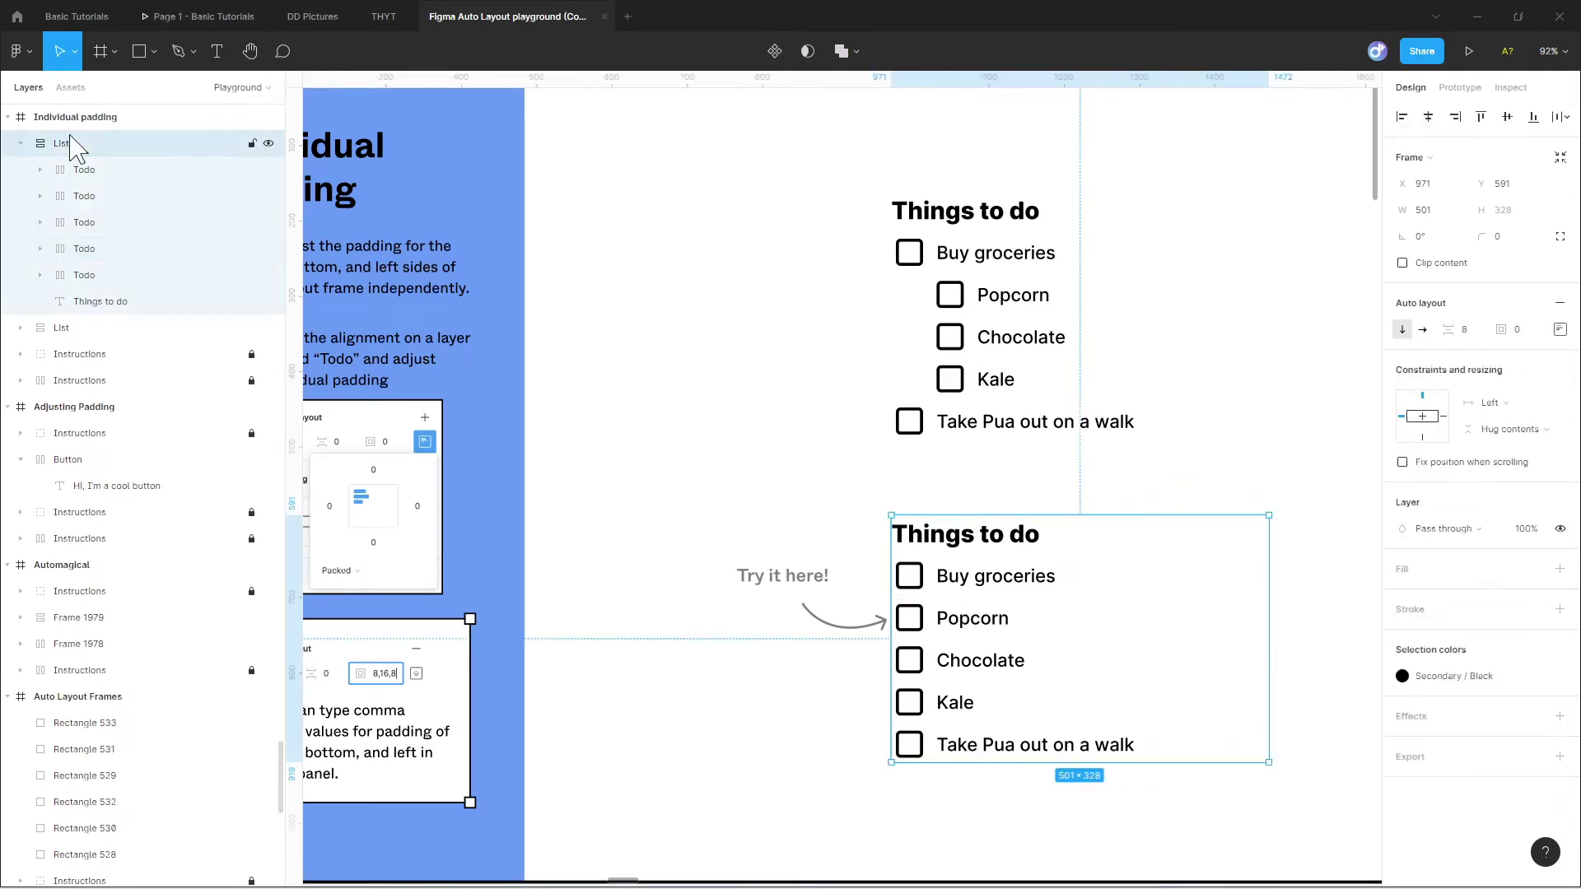
left_click(105, 171)
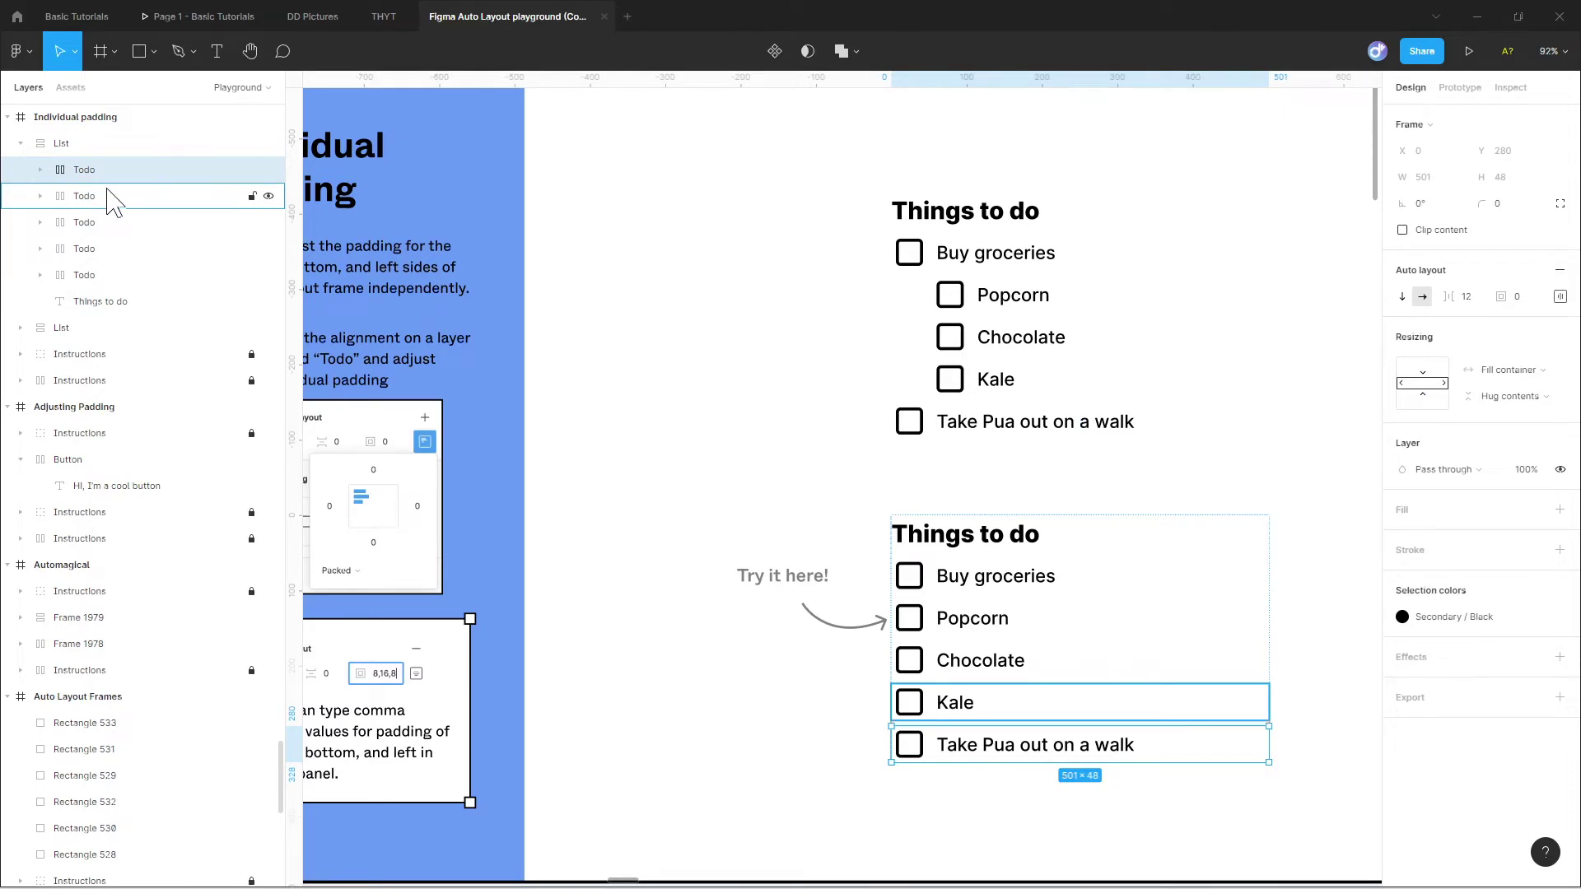
- Indent the Popcorn, Chocolate and Kale rows of the lower list with a left padding of 32
left_click(973, 630)
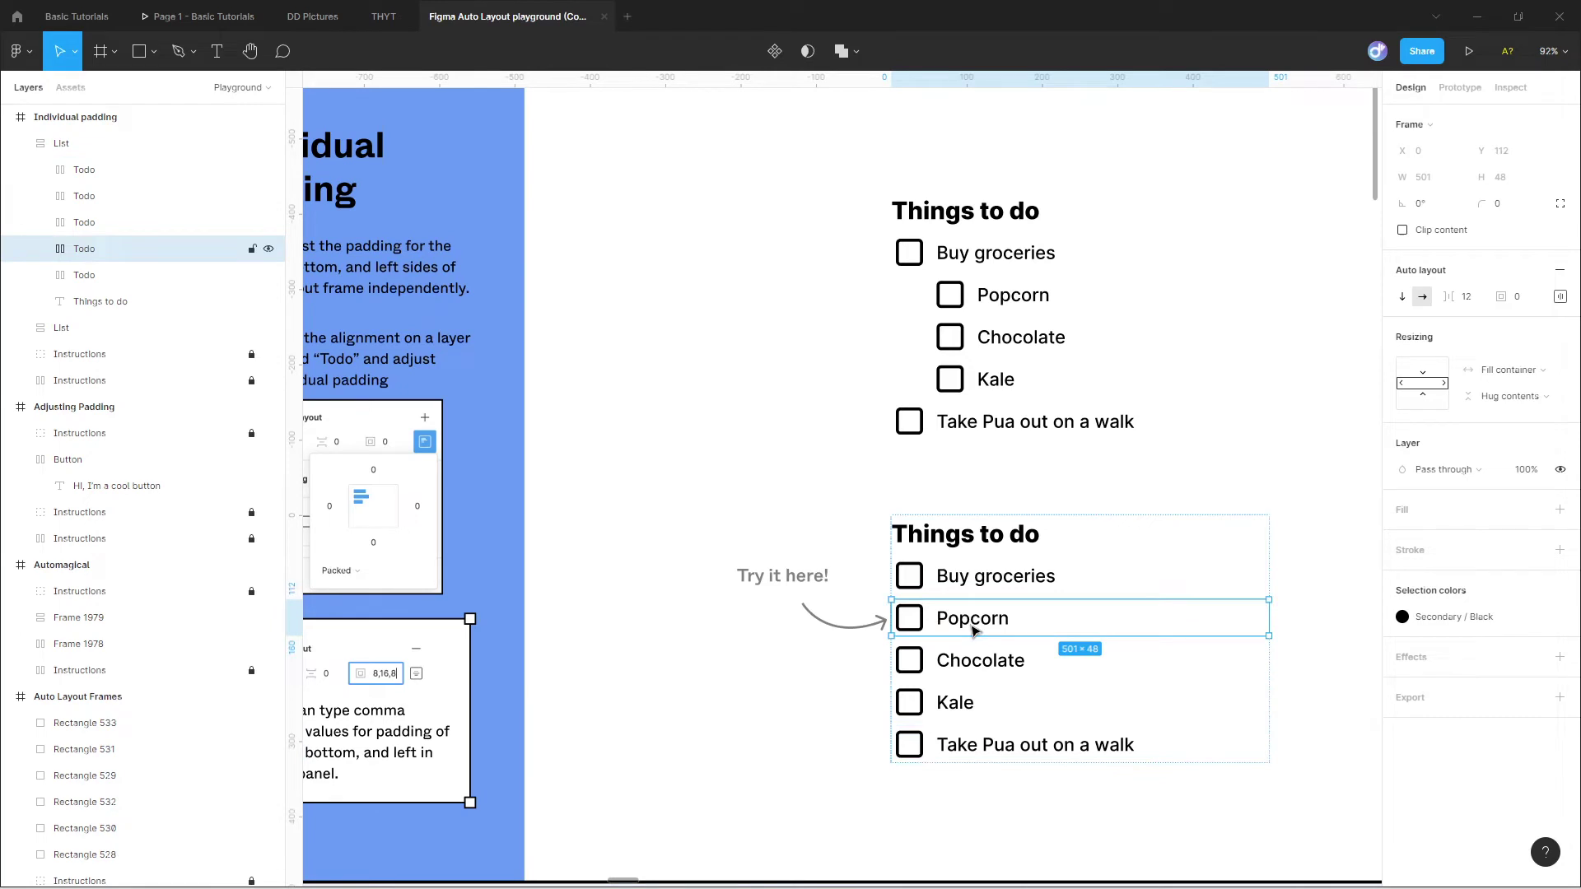
left_click(976, 670, "shift")
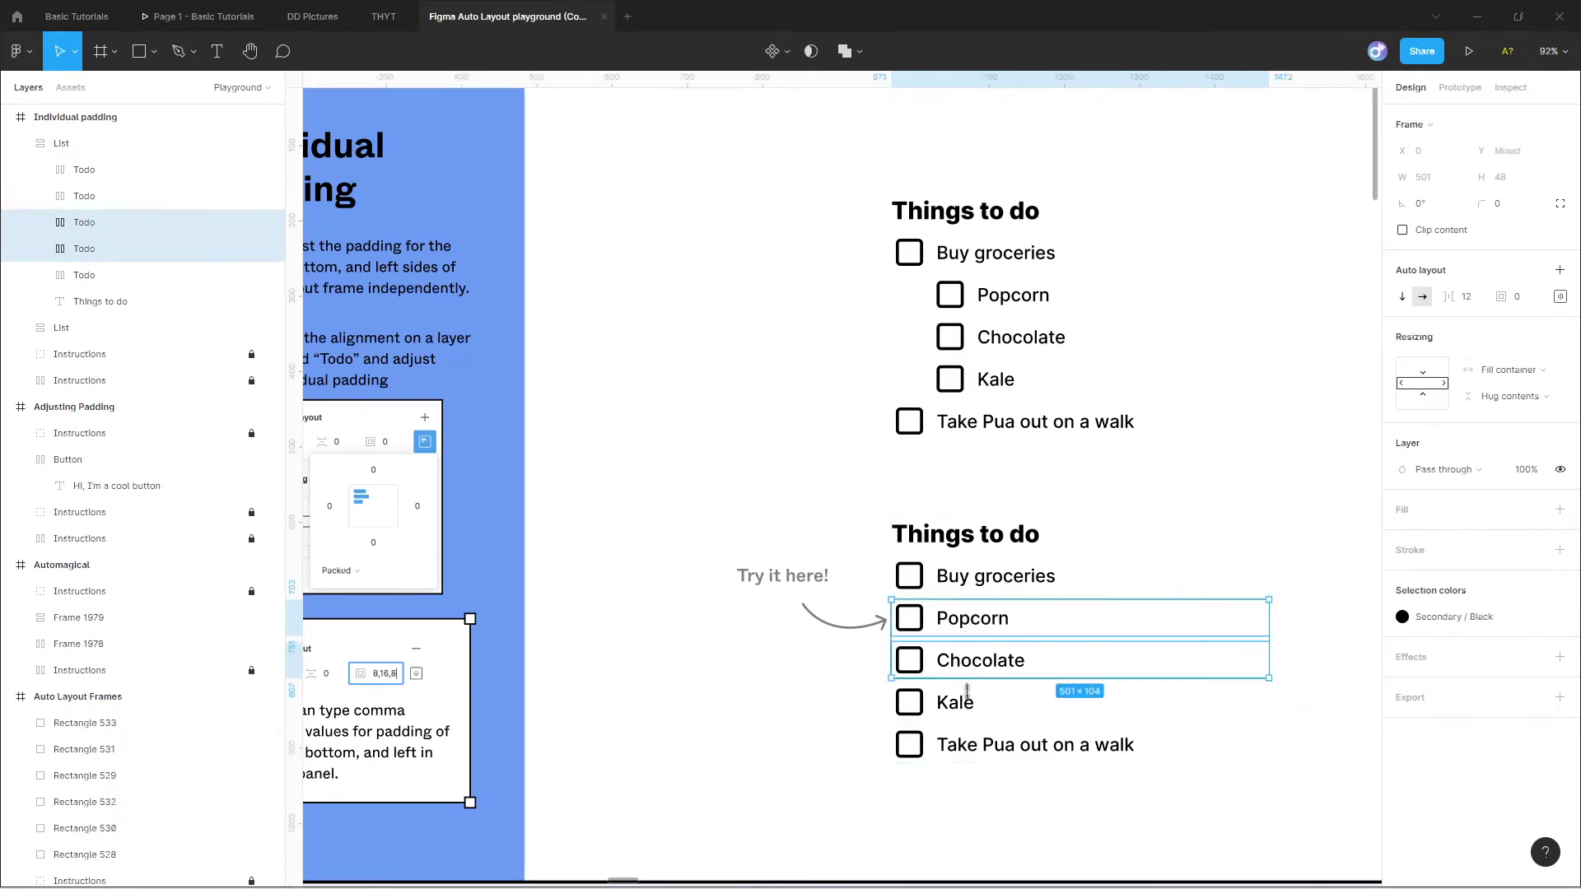
left_click(969, 706, "shift")
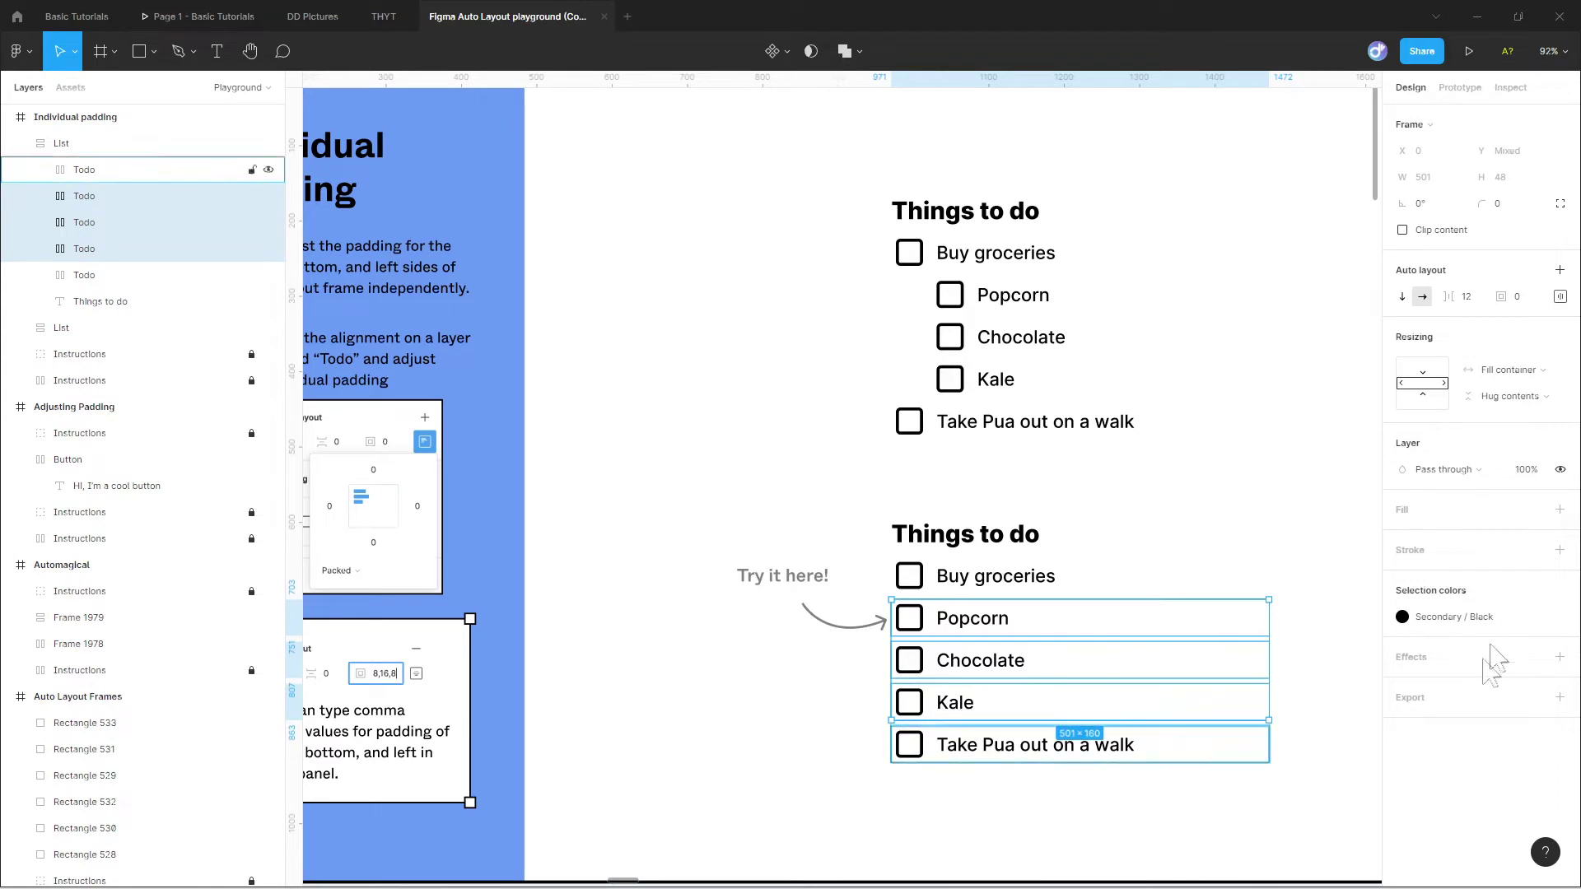
left_click(1560, 297)
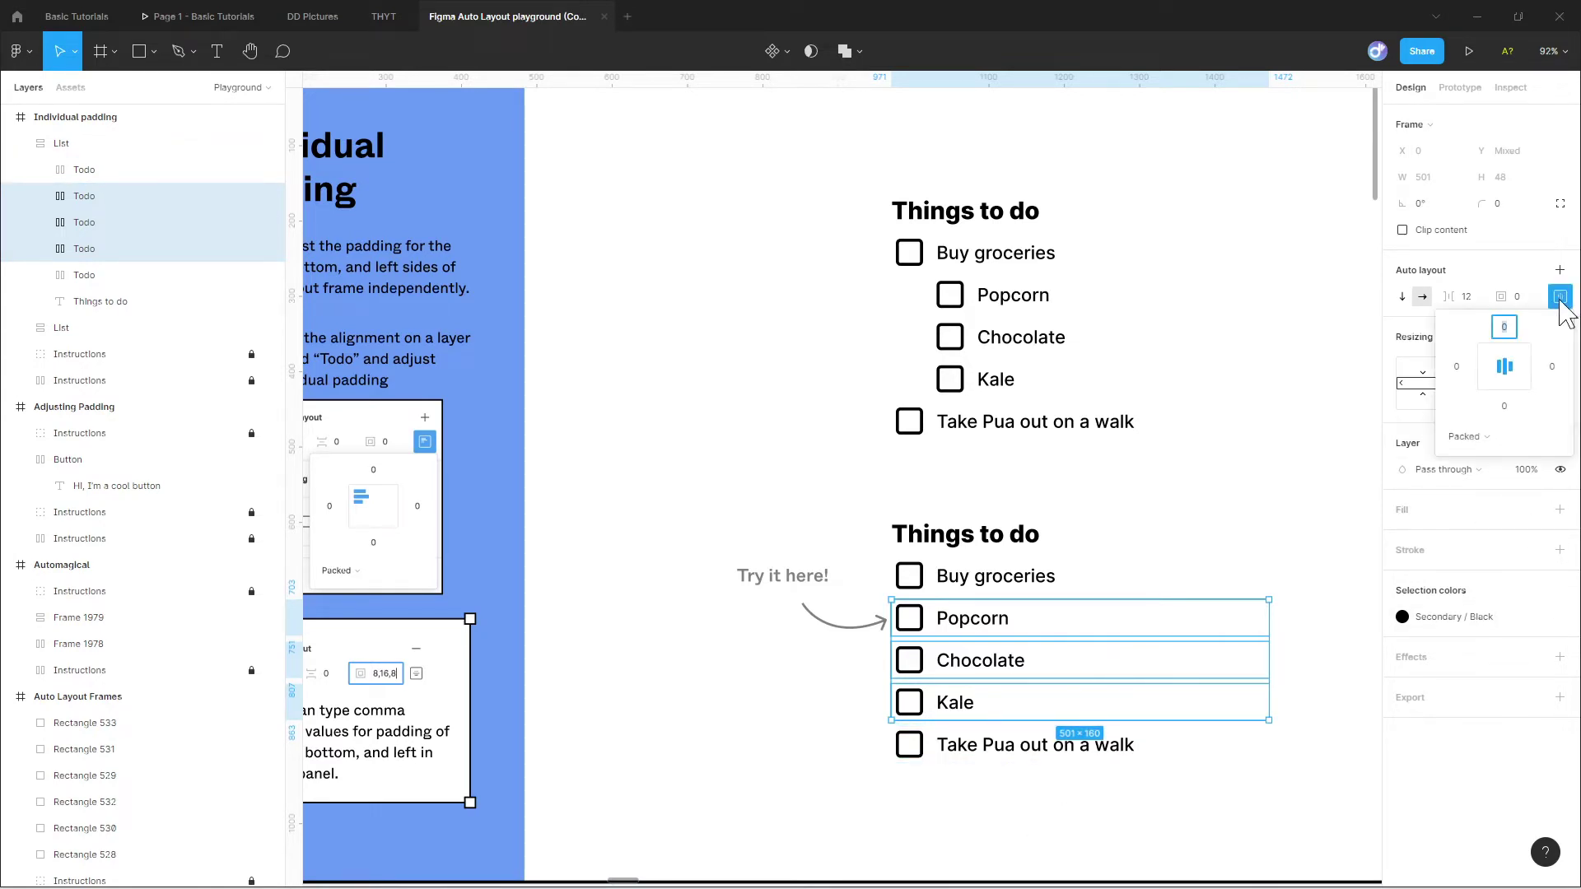
left_click(1462, 374)
type("32")
key("Return")
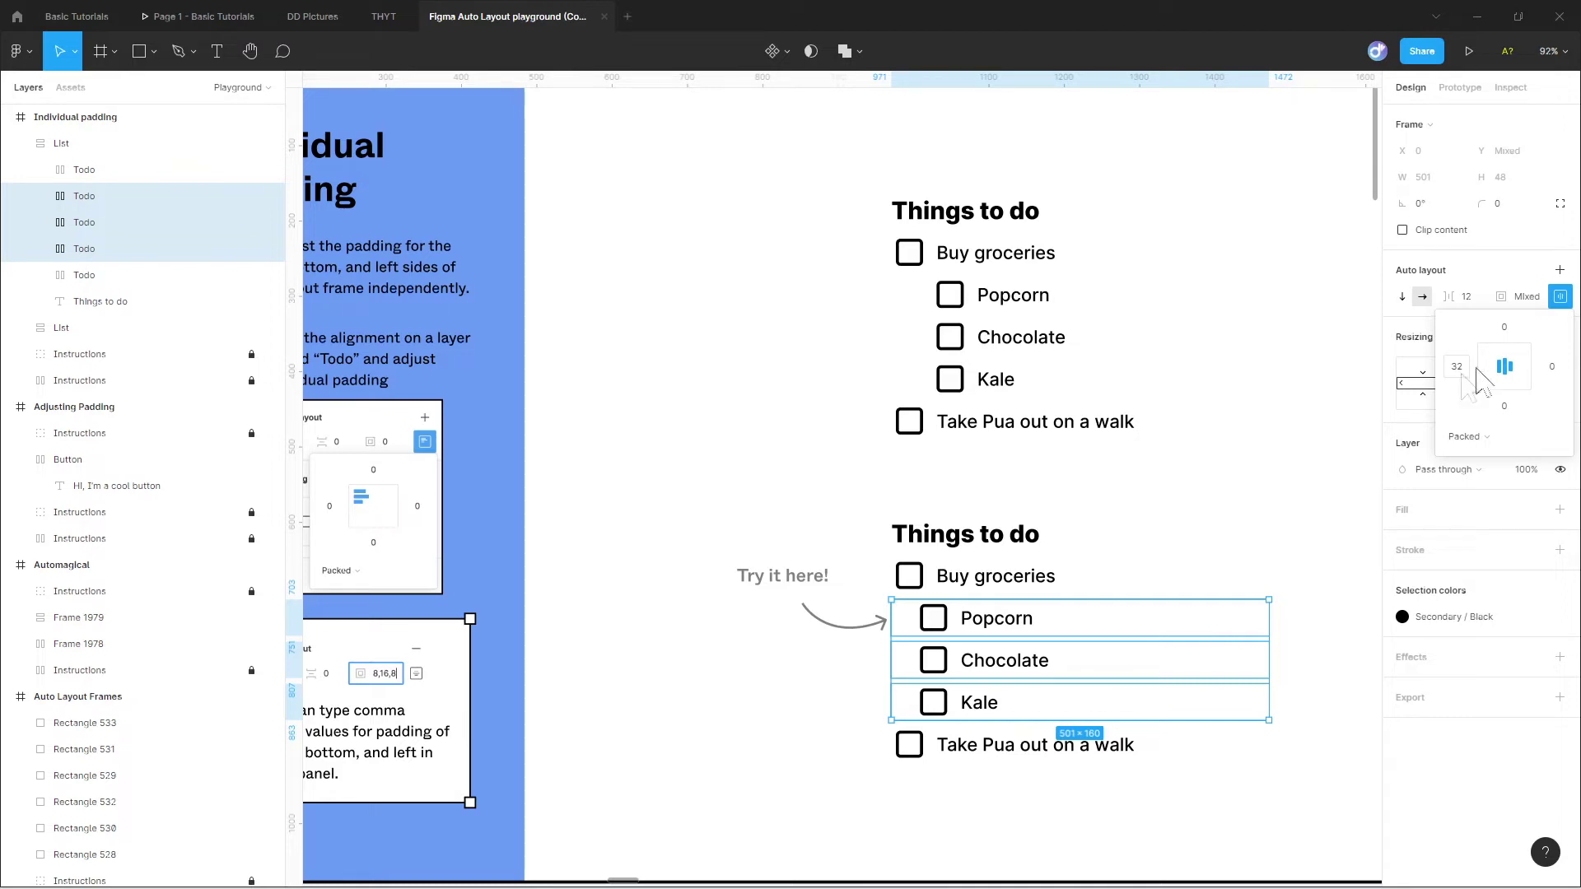
- Give the three selected Todo rows a top padding of 10 and a bottom padding of 20
left_click(1513, 326)
type("10")
key("Tab")
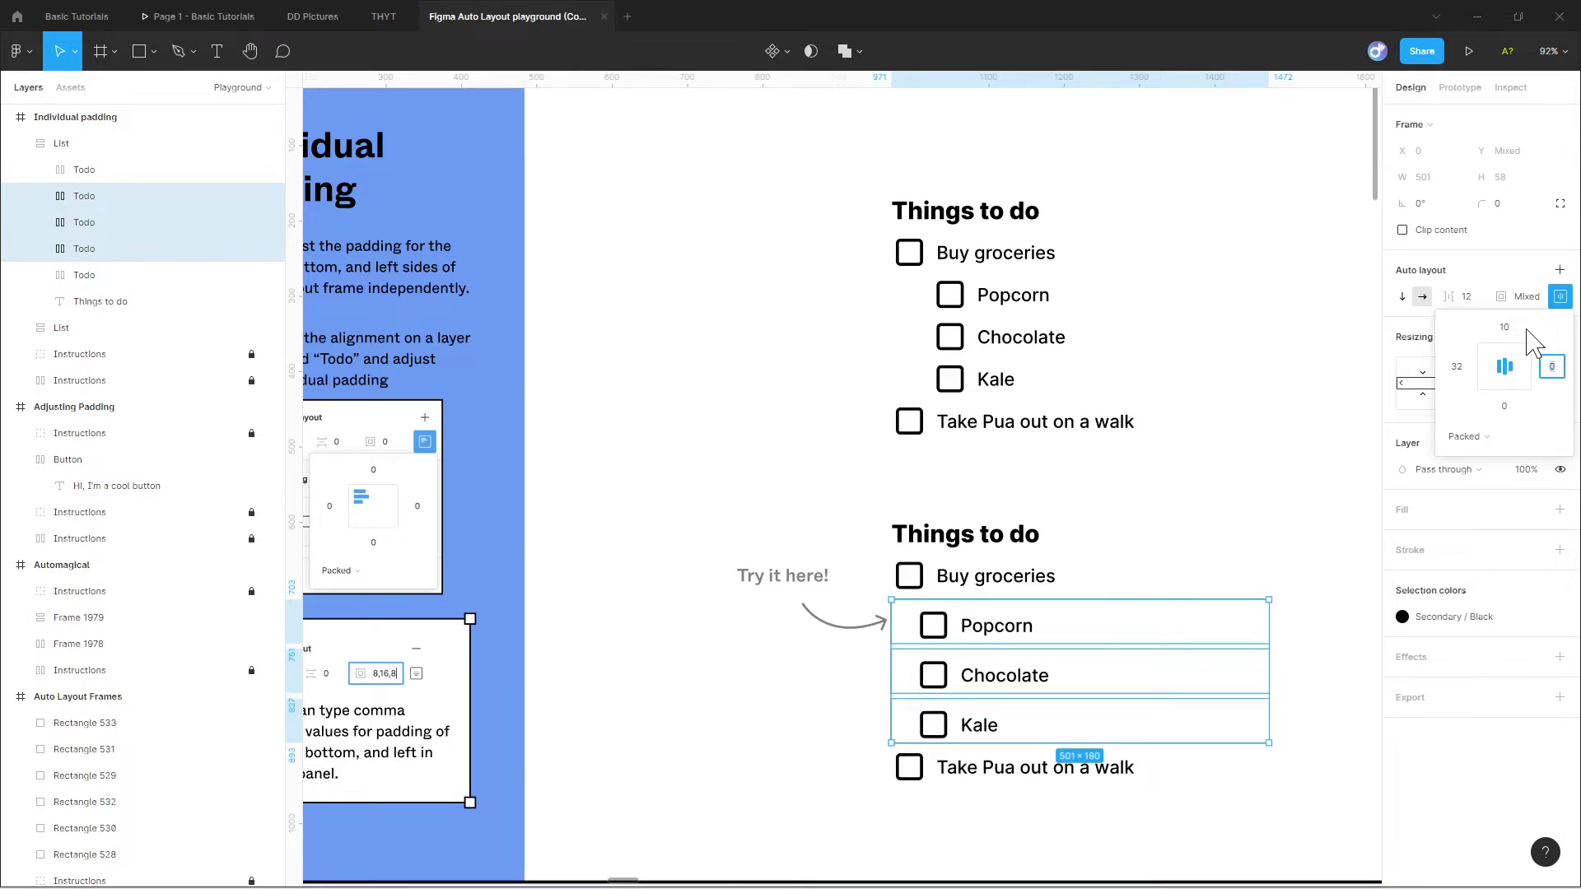
left_click(1510, 405)
type("20")
key("Return")
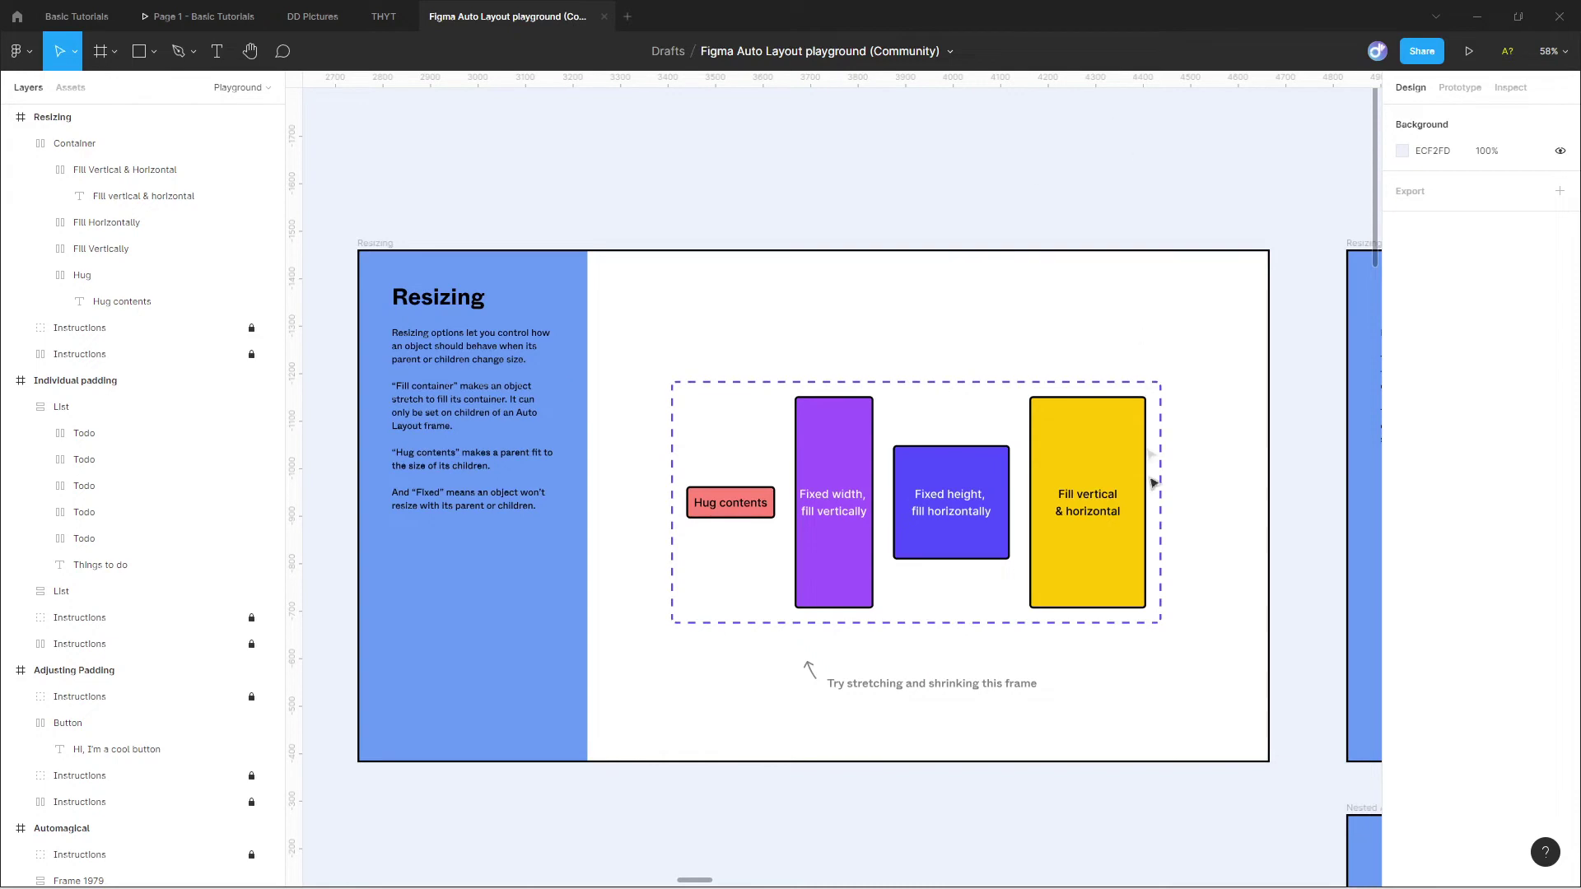
- Select the purple "Fixed width, fill vertically" box in the Resizing exercise and examine its resizing settings
scroll(1195, 574, "up", 2)
scroll(1194, 574, "up", 2)
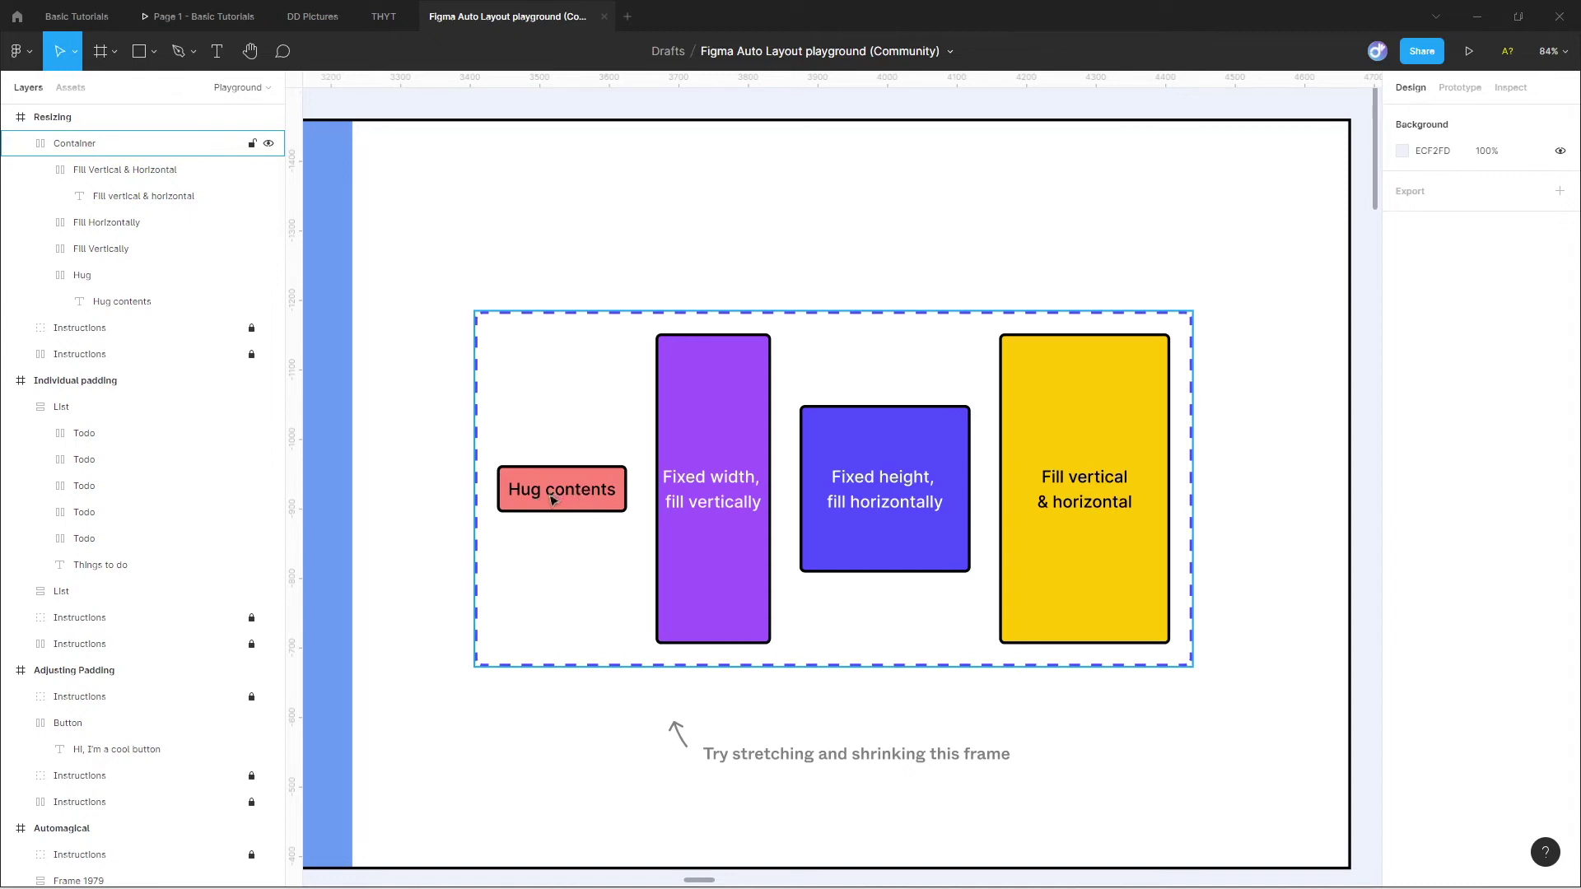
left_click(742, 548)
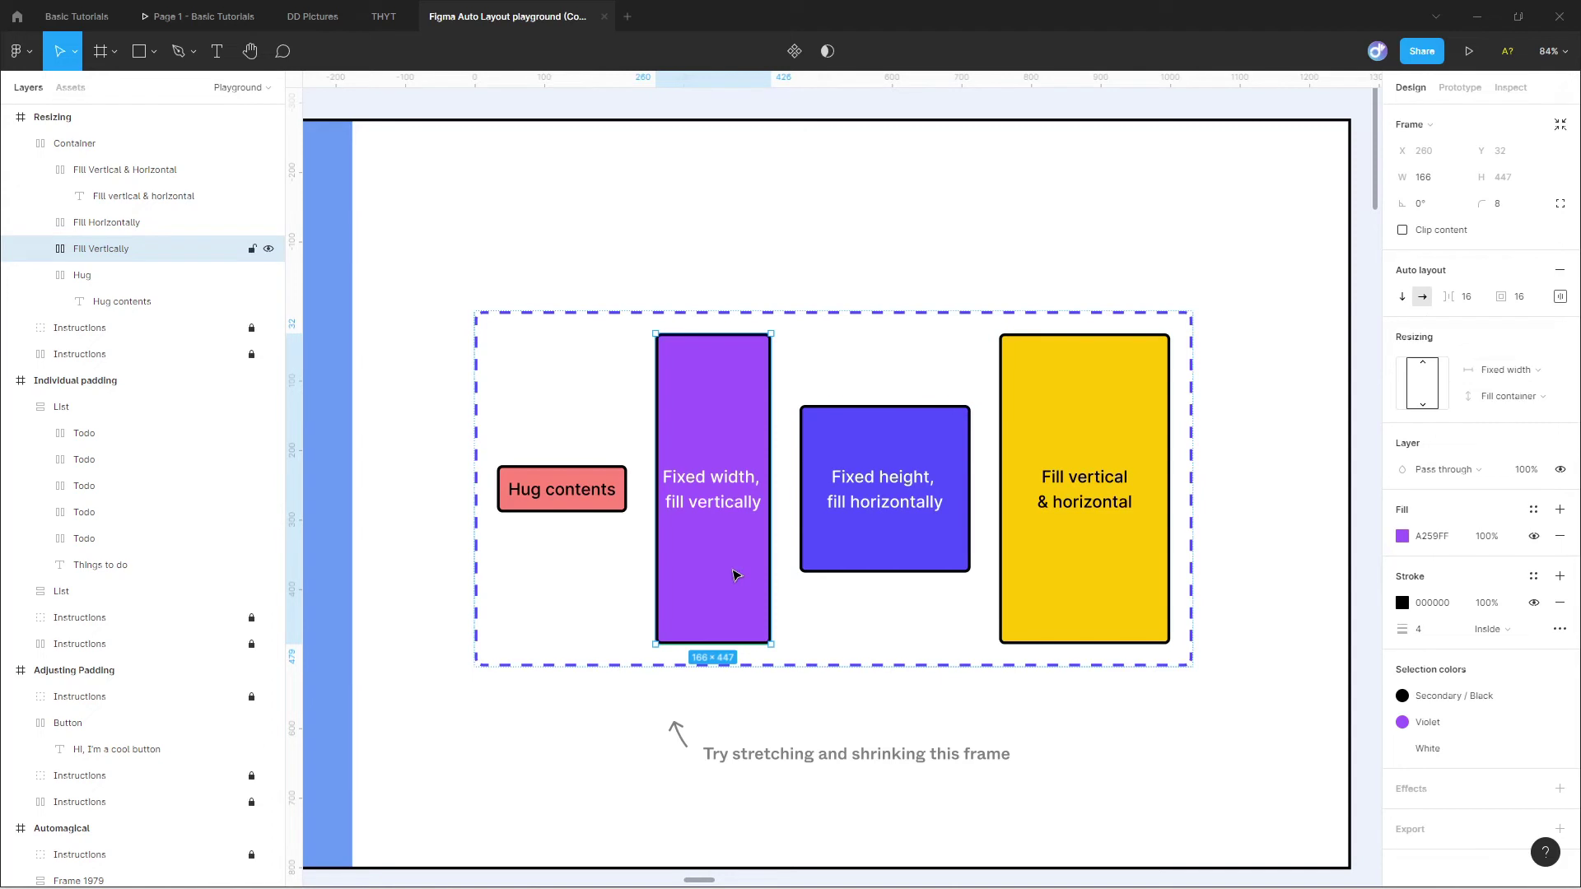
- Check the resizing settings of the blue "Fixed height, fill horizontally" box and the yellow "Fill vertical & horizontal" box
left_click(854, 558)
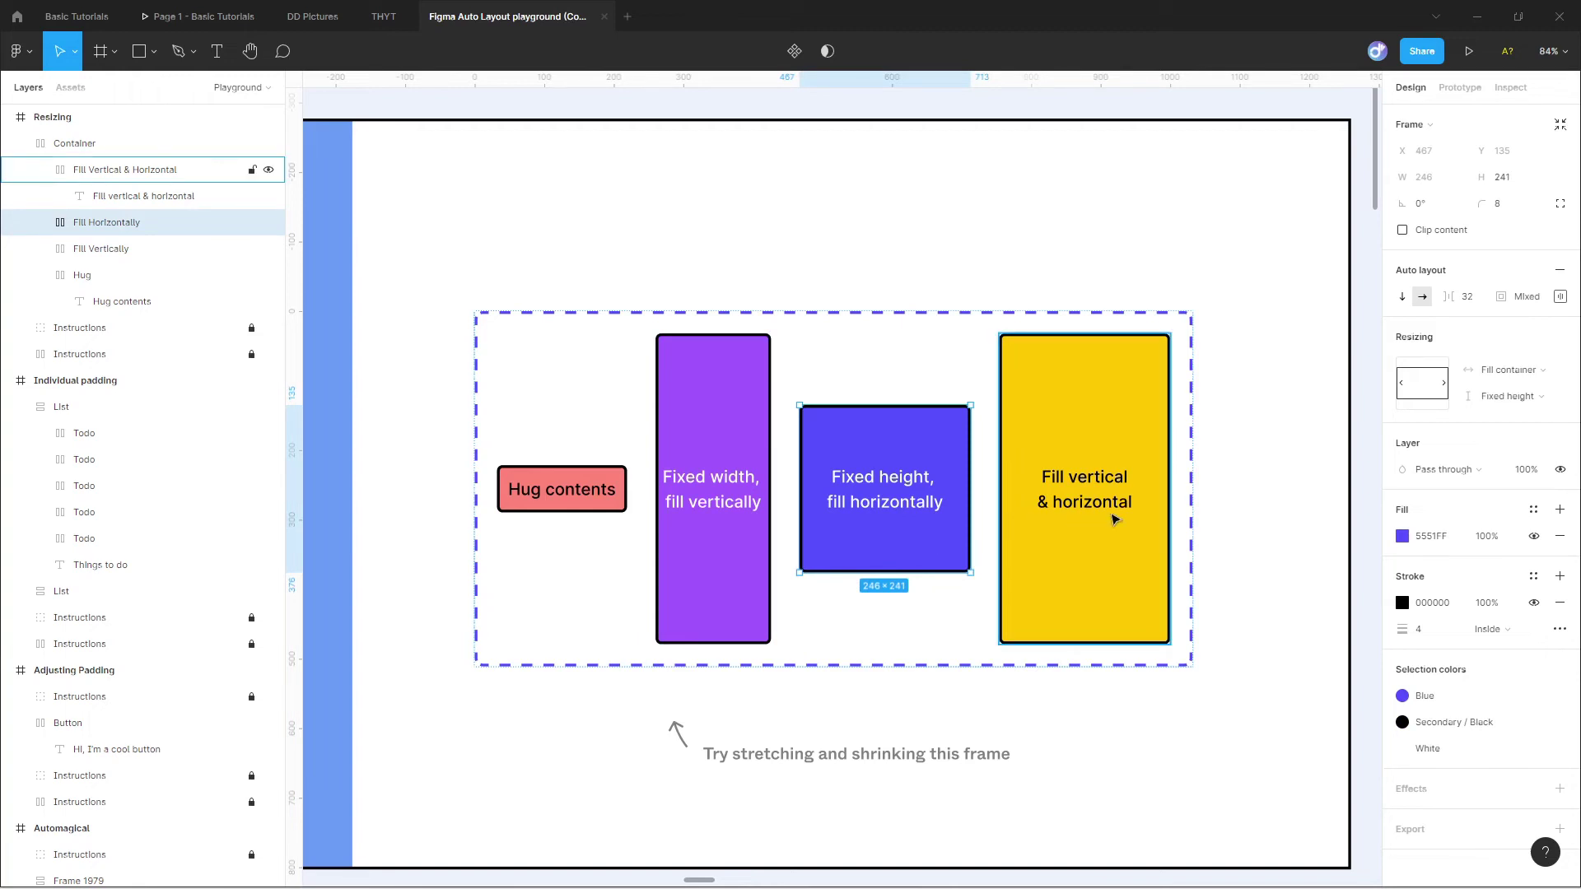
left_click(1114, 519)
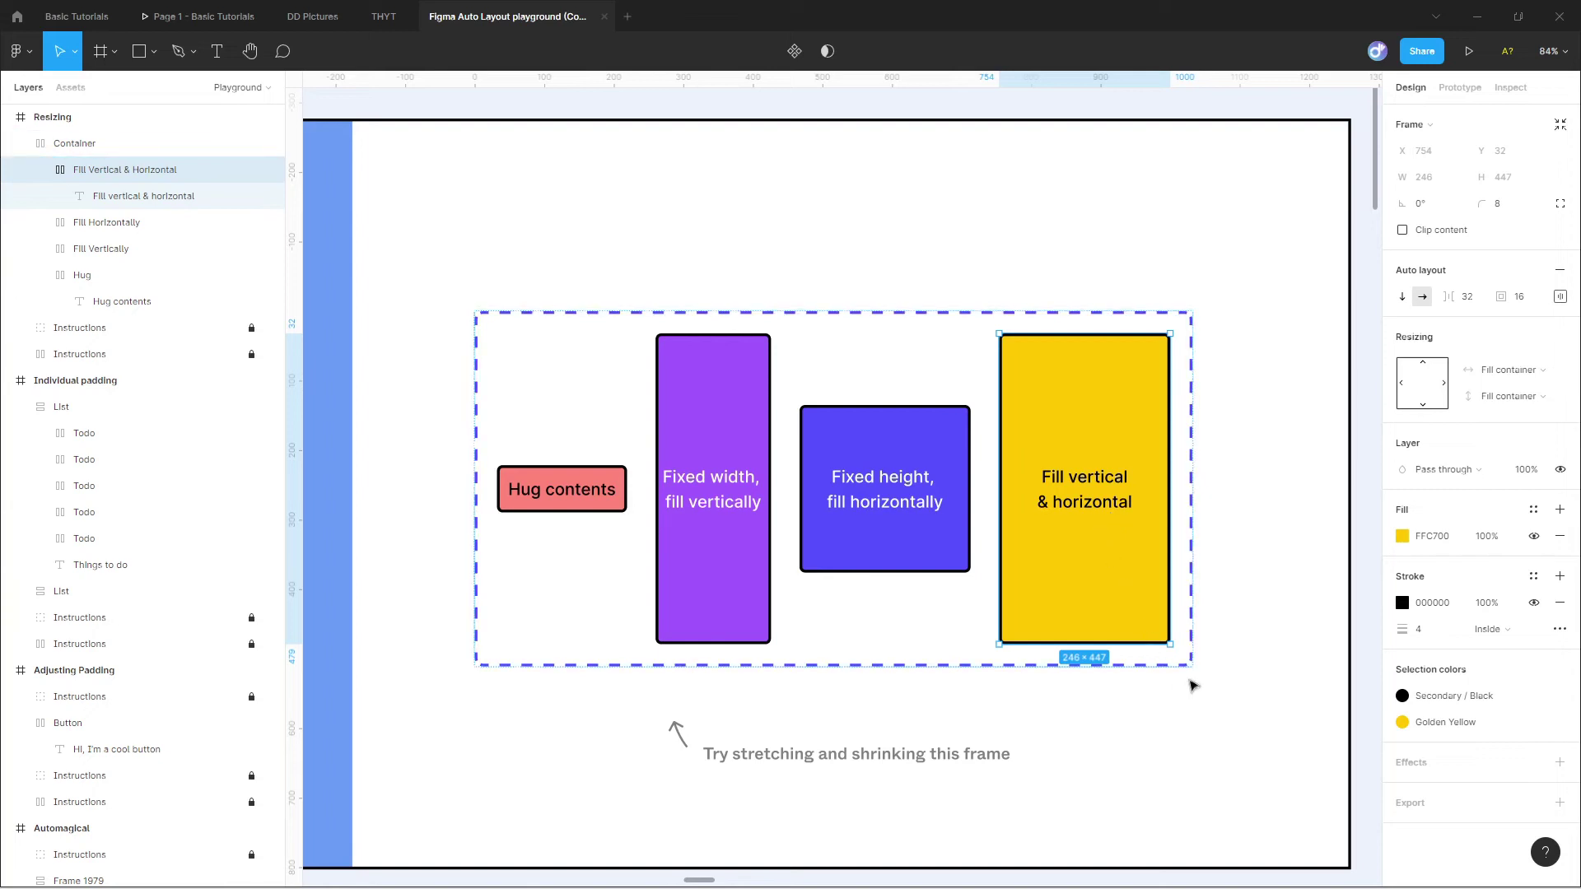
- Stretch the dashed Container frame upward and sideways to about 1160 by 560, and shrink it again diagonally from its lower corner
left_click(1187, 665)
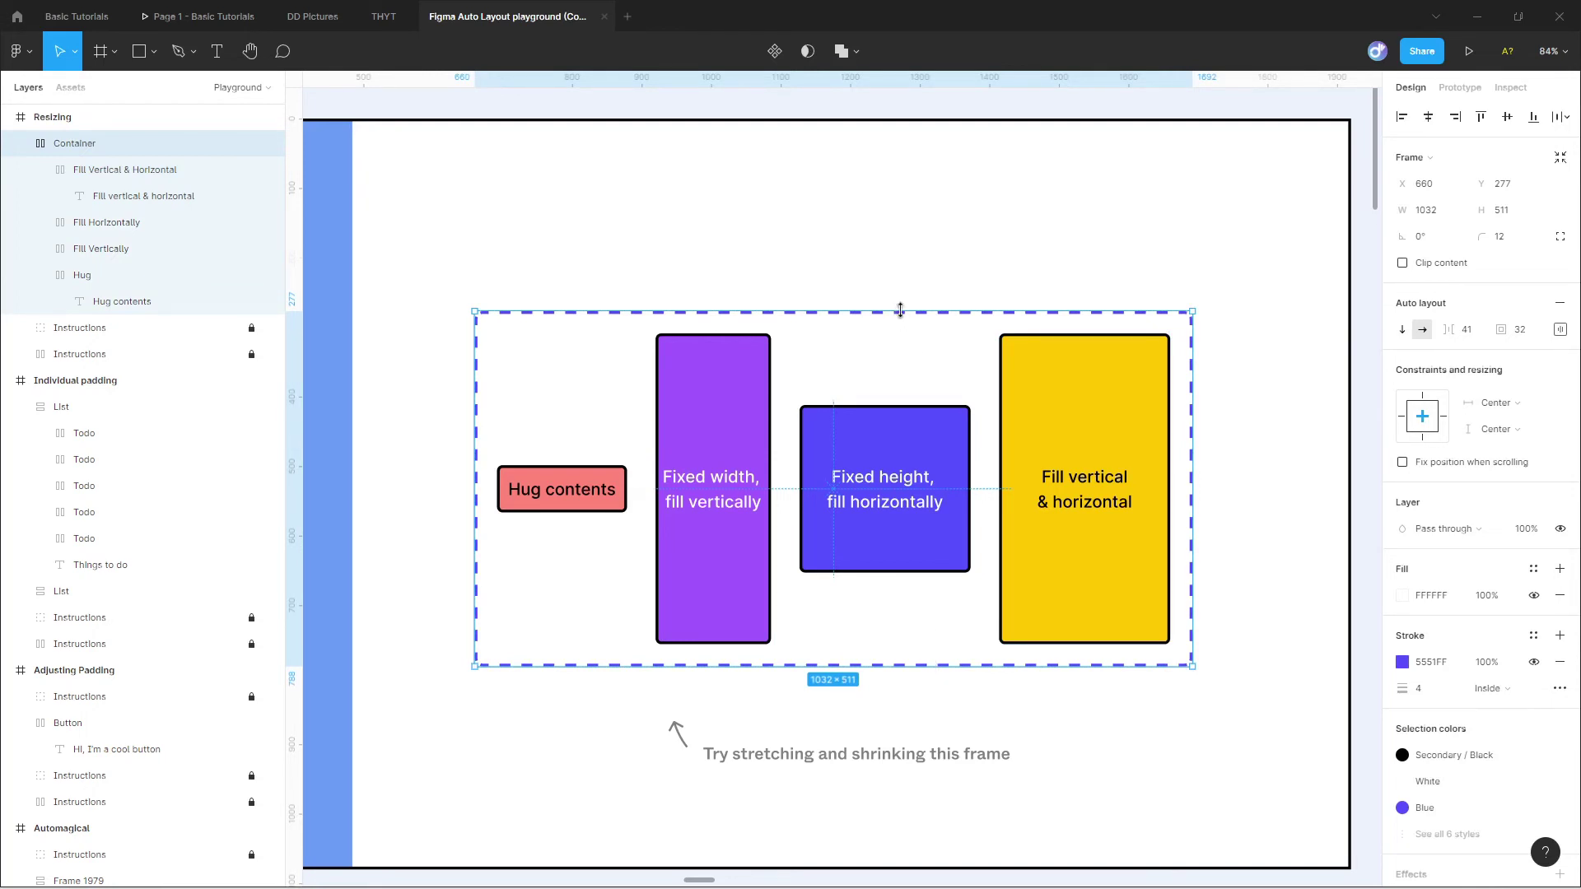
left_click_drag(900, 308, 934, 277)
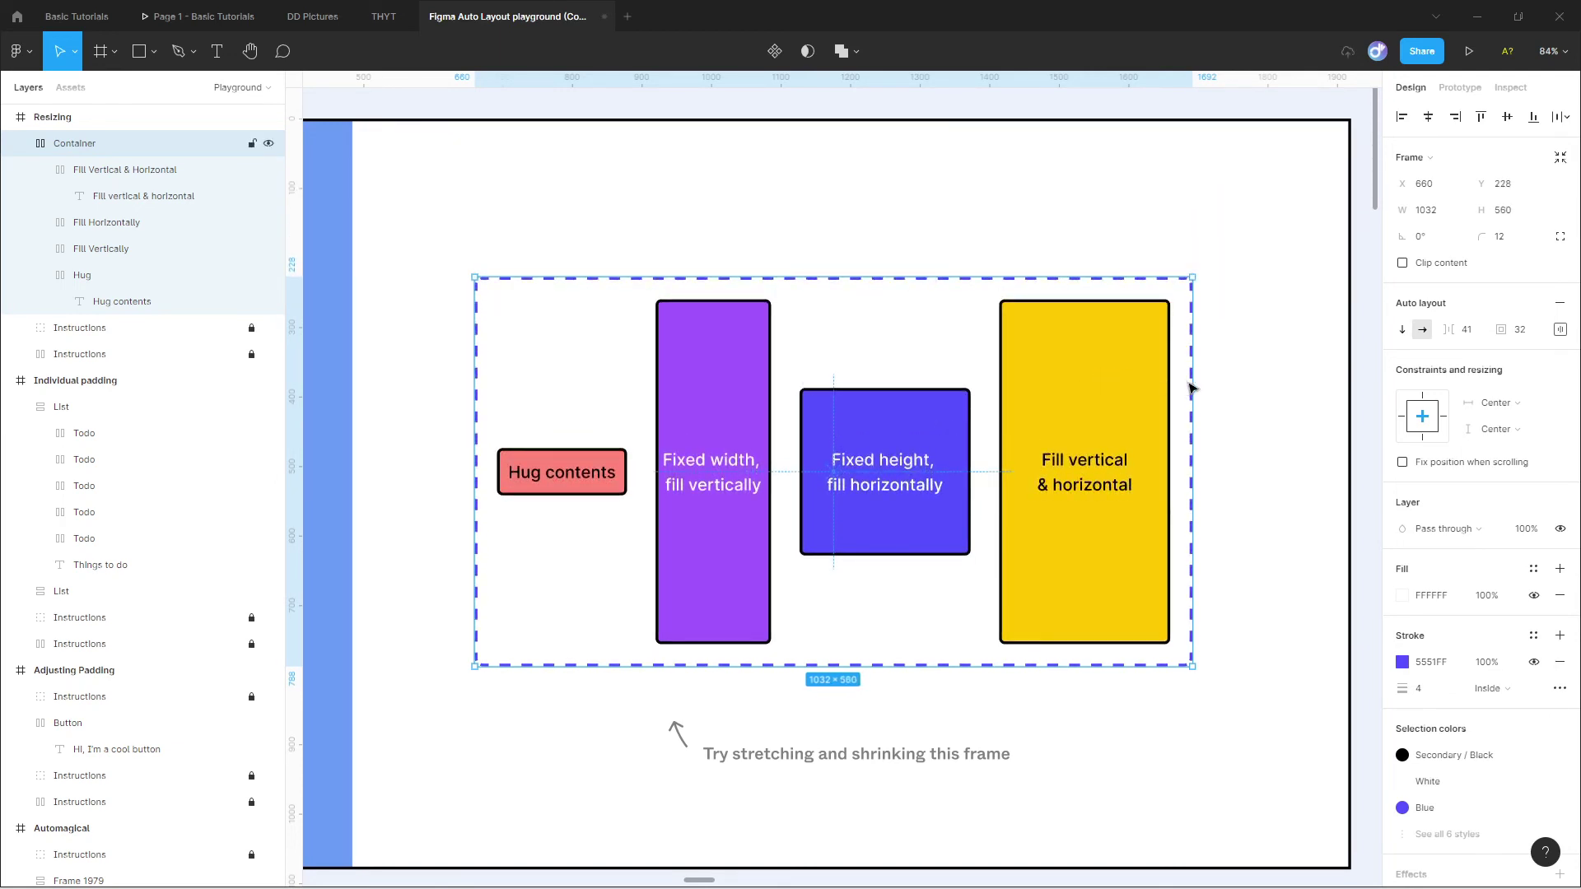
left_click_drag(1191, 387, 1282, 391)
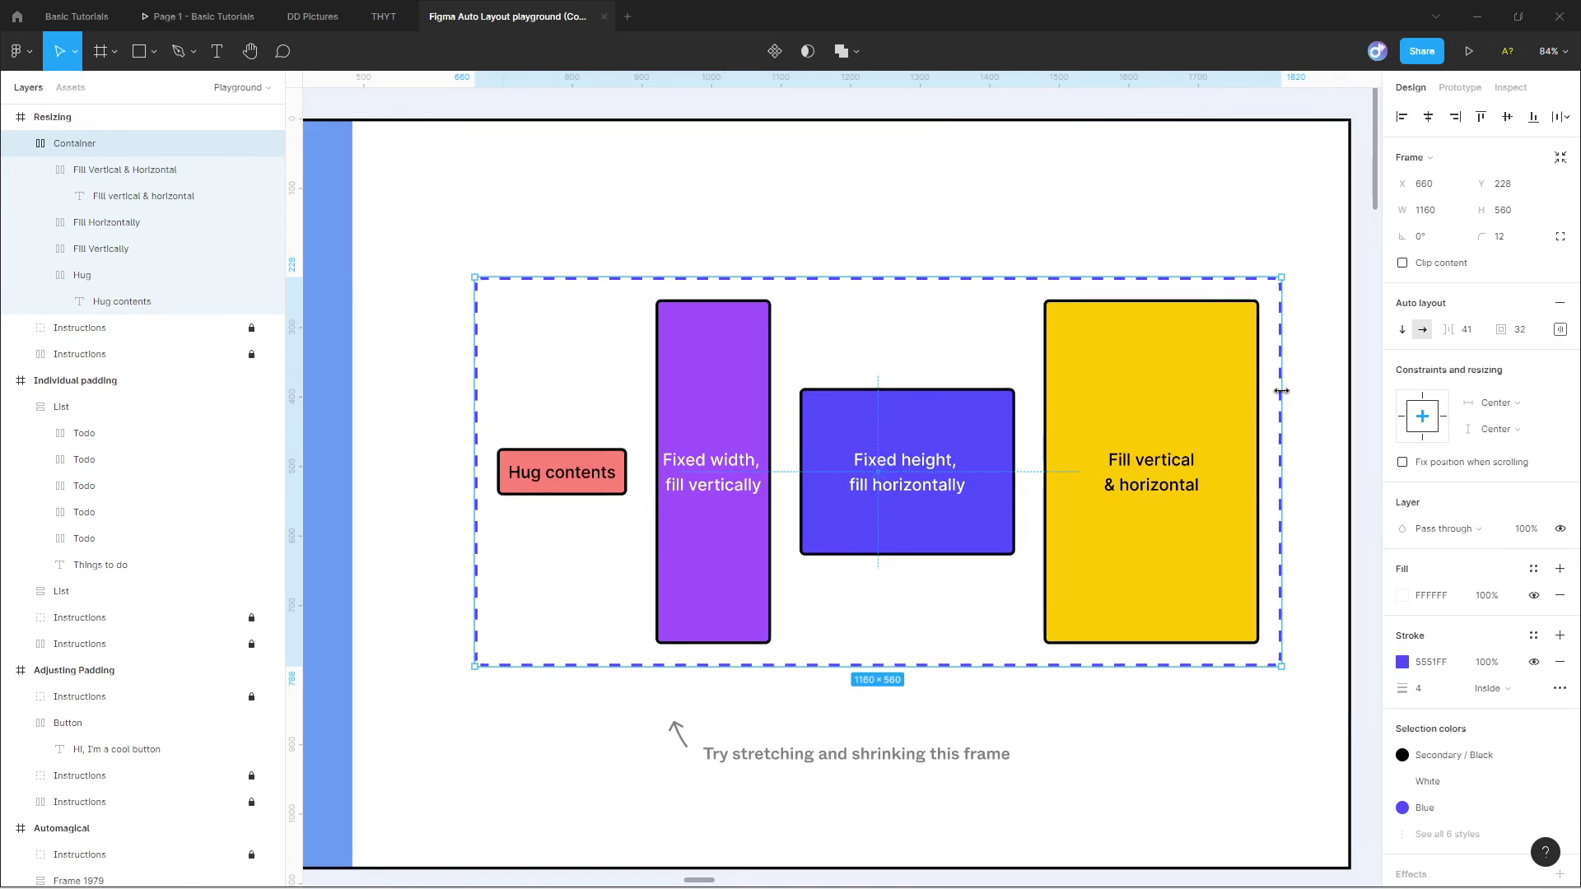
left_click_drag(1281, 666, 1178, 639)
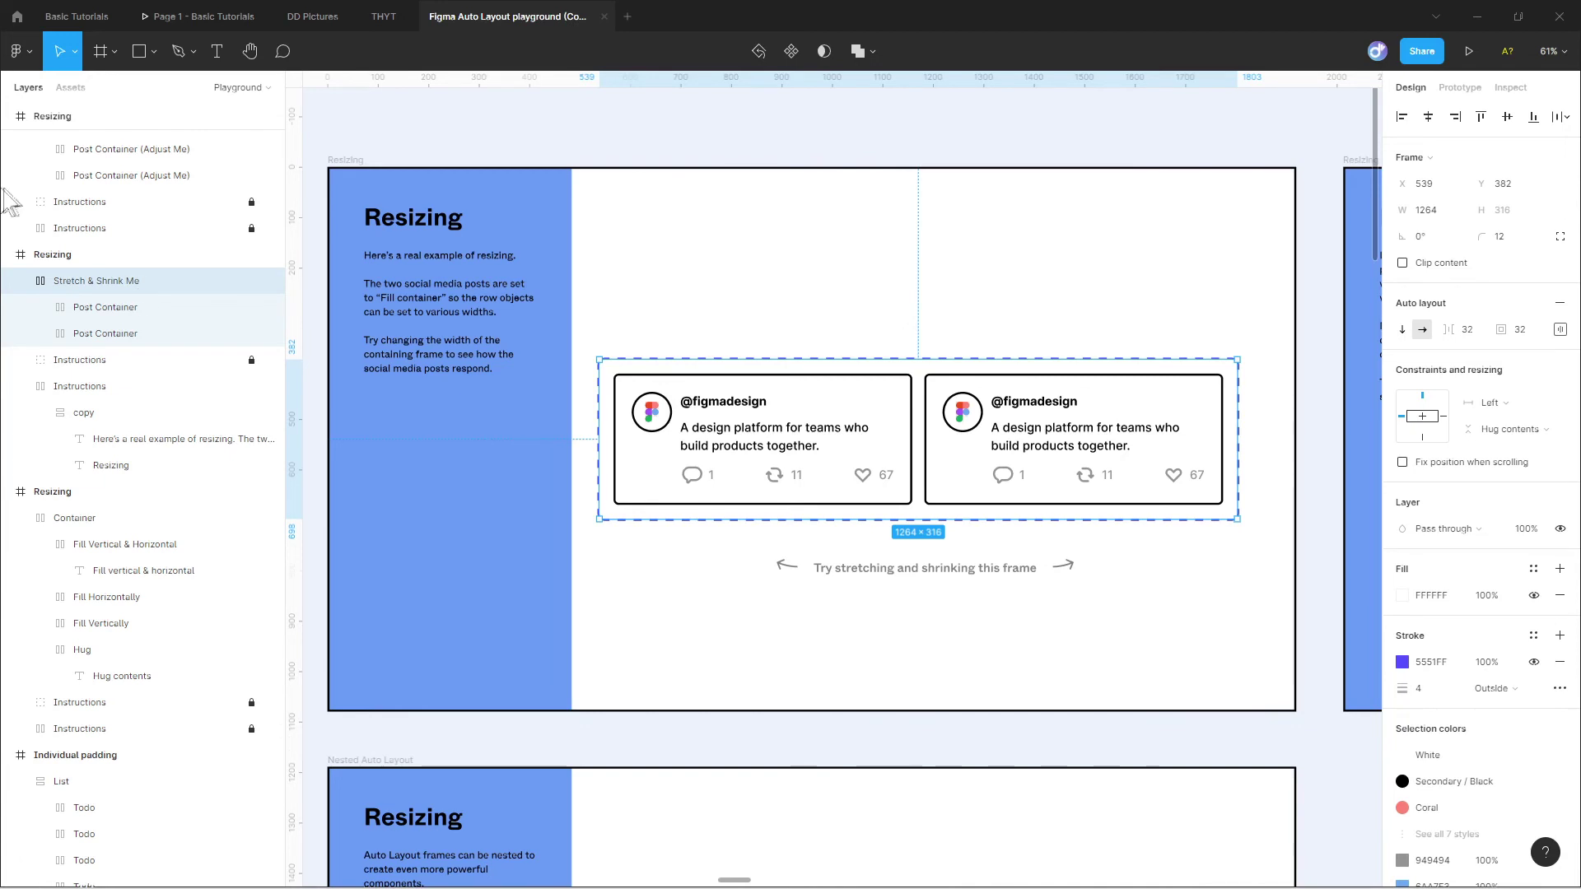
- Check the resizing settings of both Post Container frames and widen their Stretch & Shrink Me frame slightly
left_click(115, 309)
left_click(115, 335)
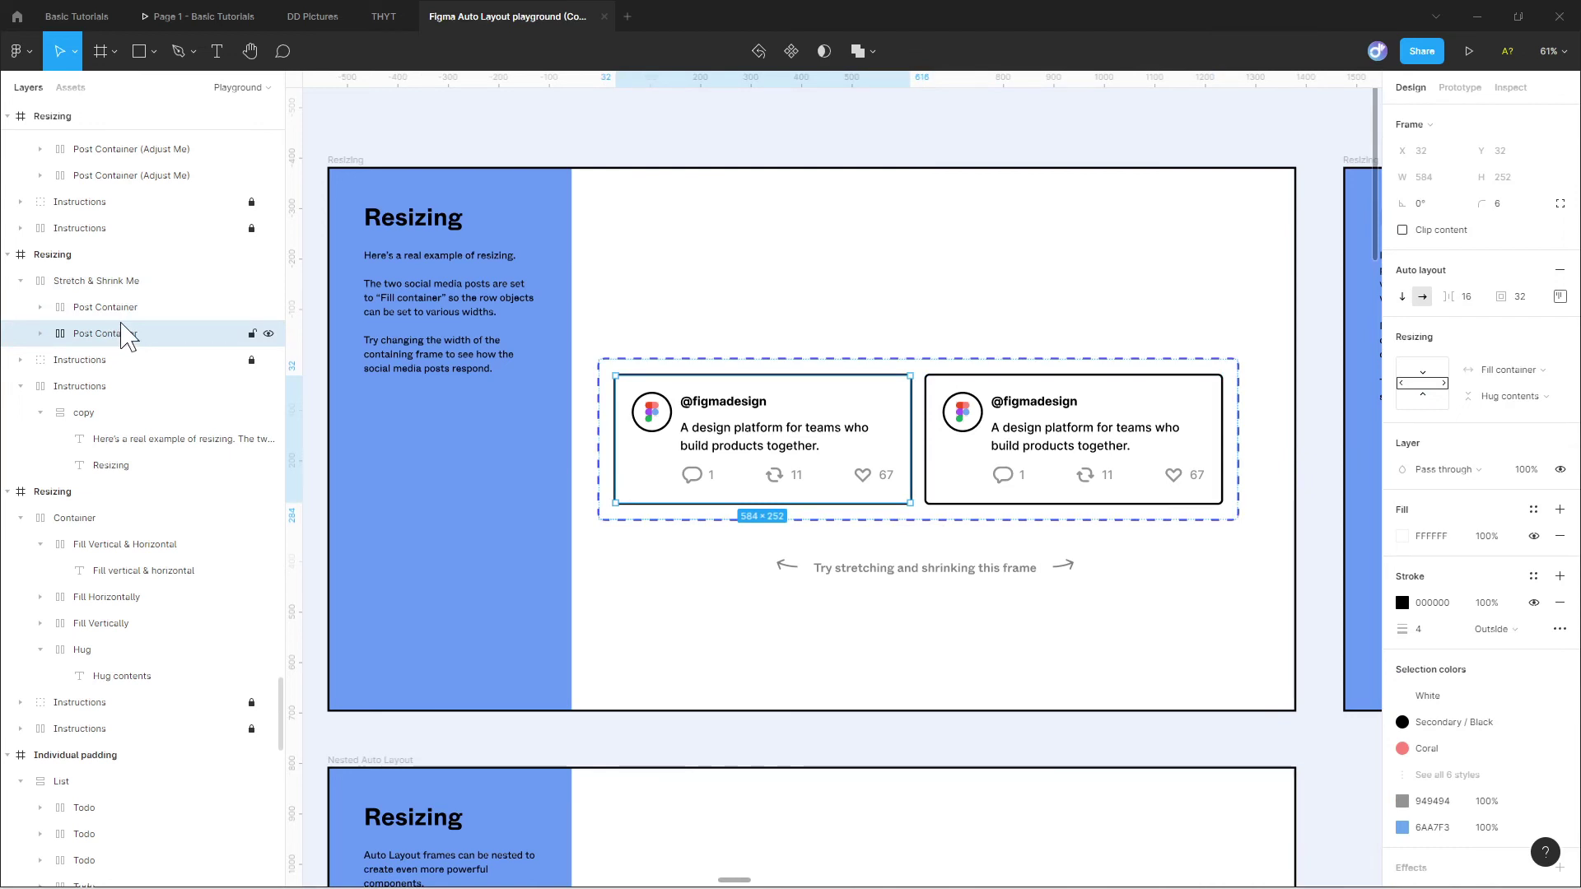
left_click(146, 283)
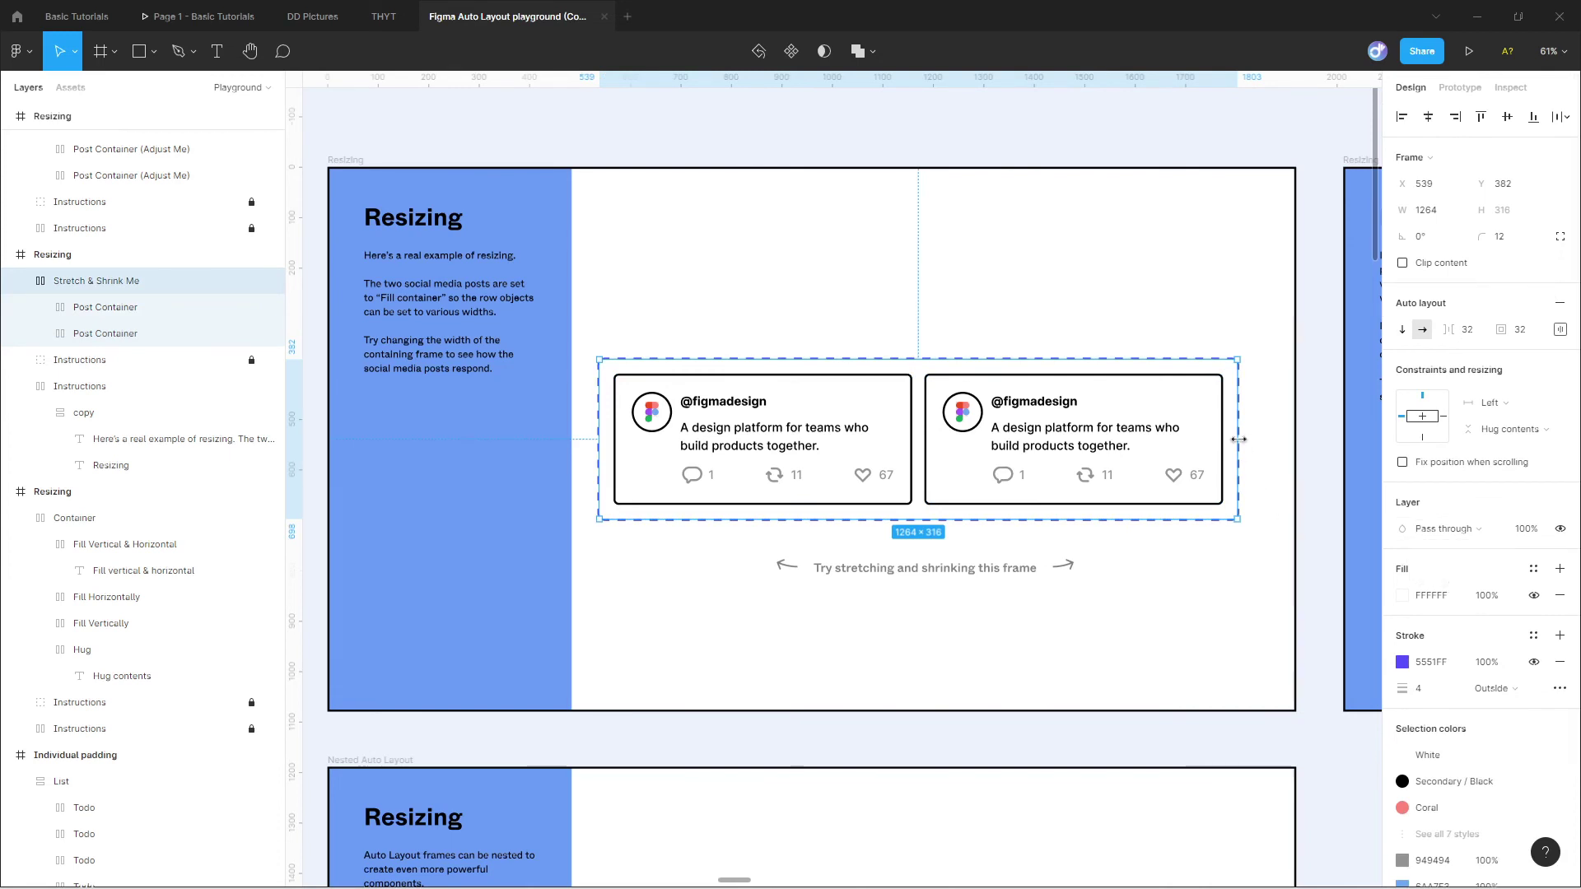
mouse_move(1239, 439)
left_mouse_down()
mouse_move(1294, 439)
mouse_move(1128, 433)
mouse_move(1309, 437)
mouse_move(1255, 434)
left_mouse_up()
left_click(1260, 124)
- Slightly widen the dashed frame around the two fixed-width posts in the neighbouring Resizing exercise
scroll(975, 145, "right", 10)
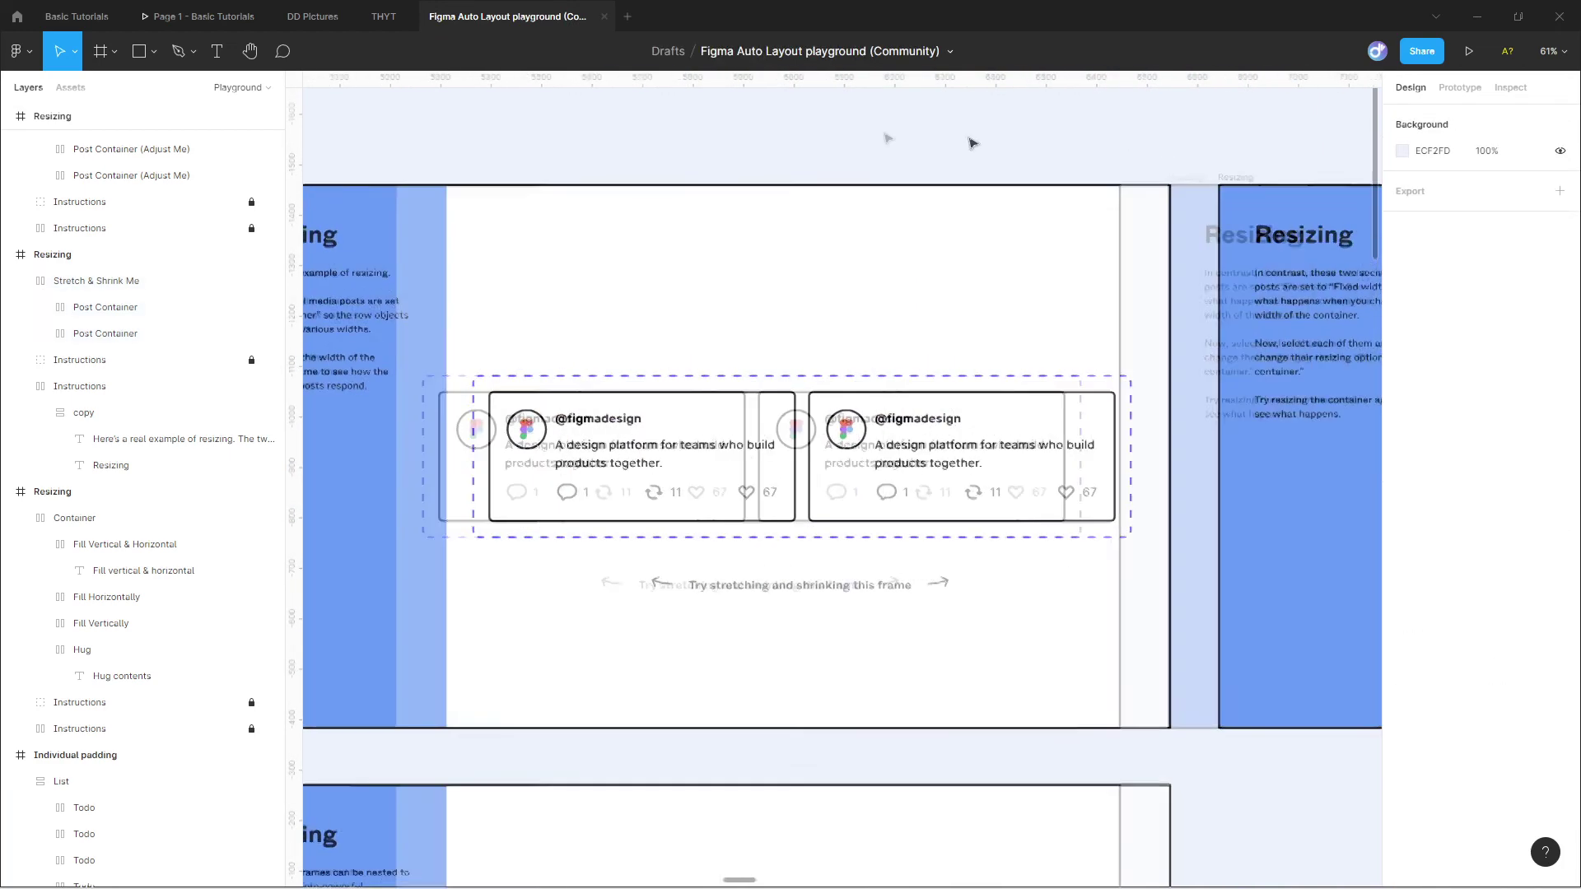
scroll(906, 140, "right", 8)
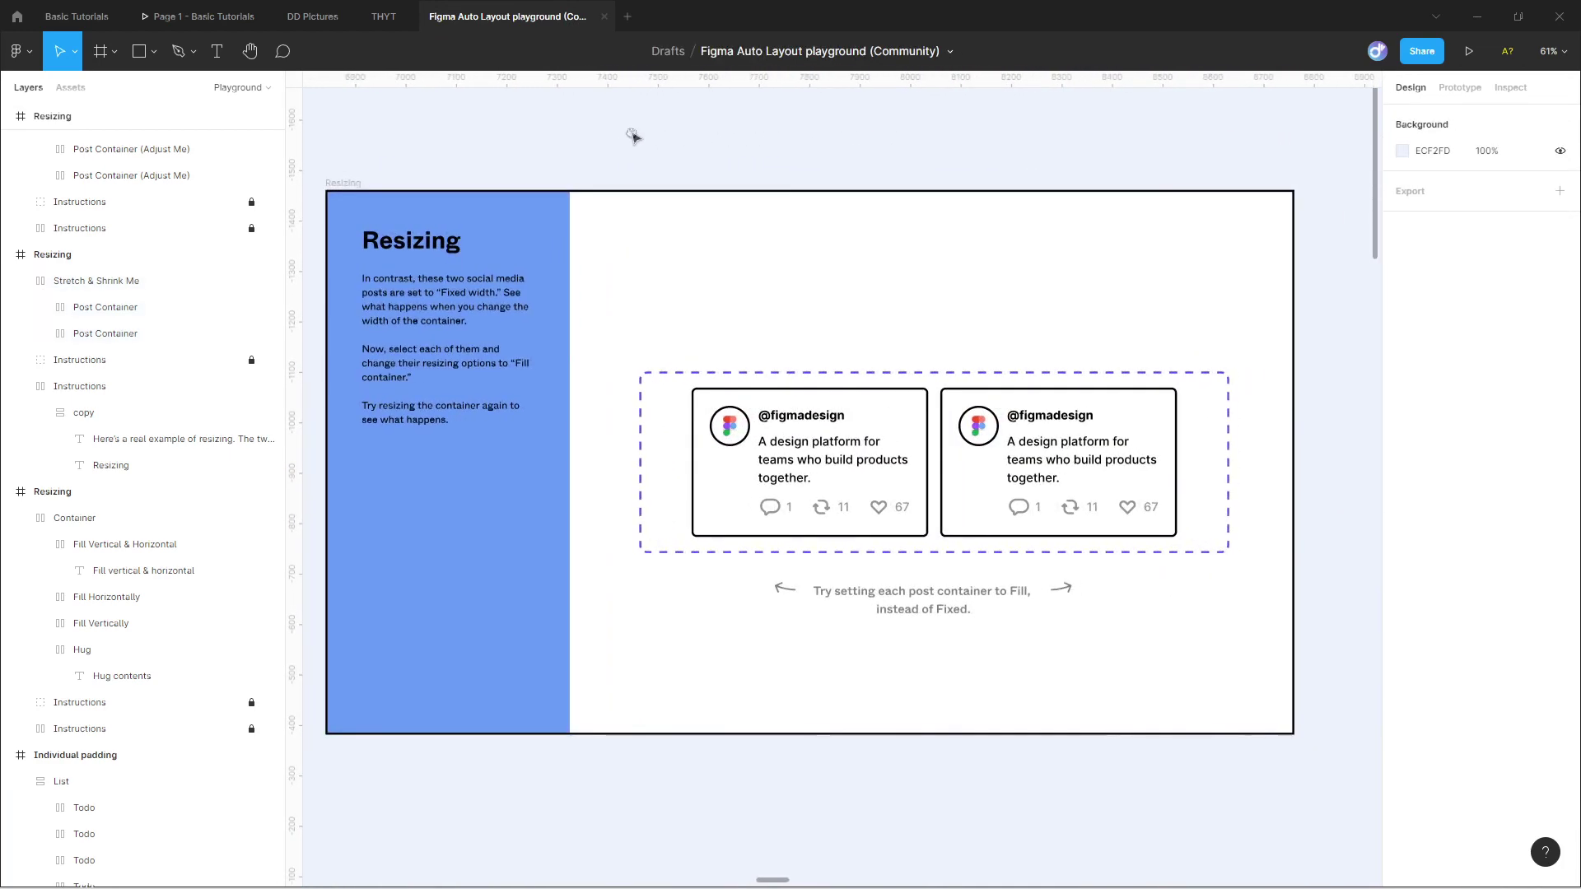
left_click(1216, 408)
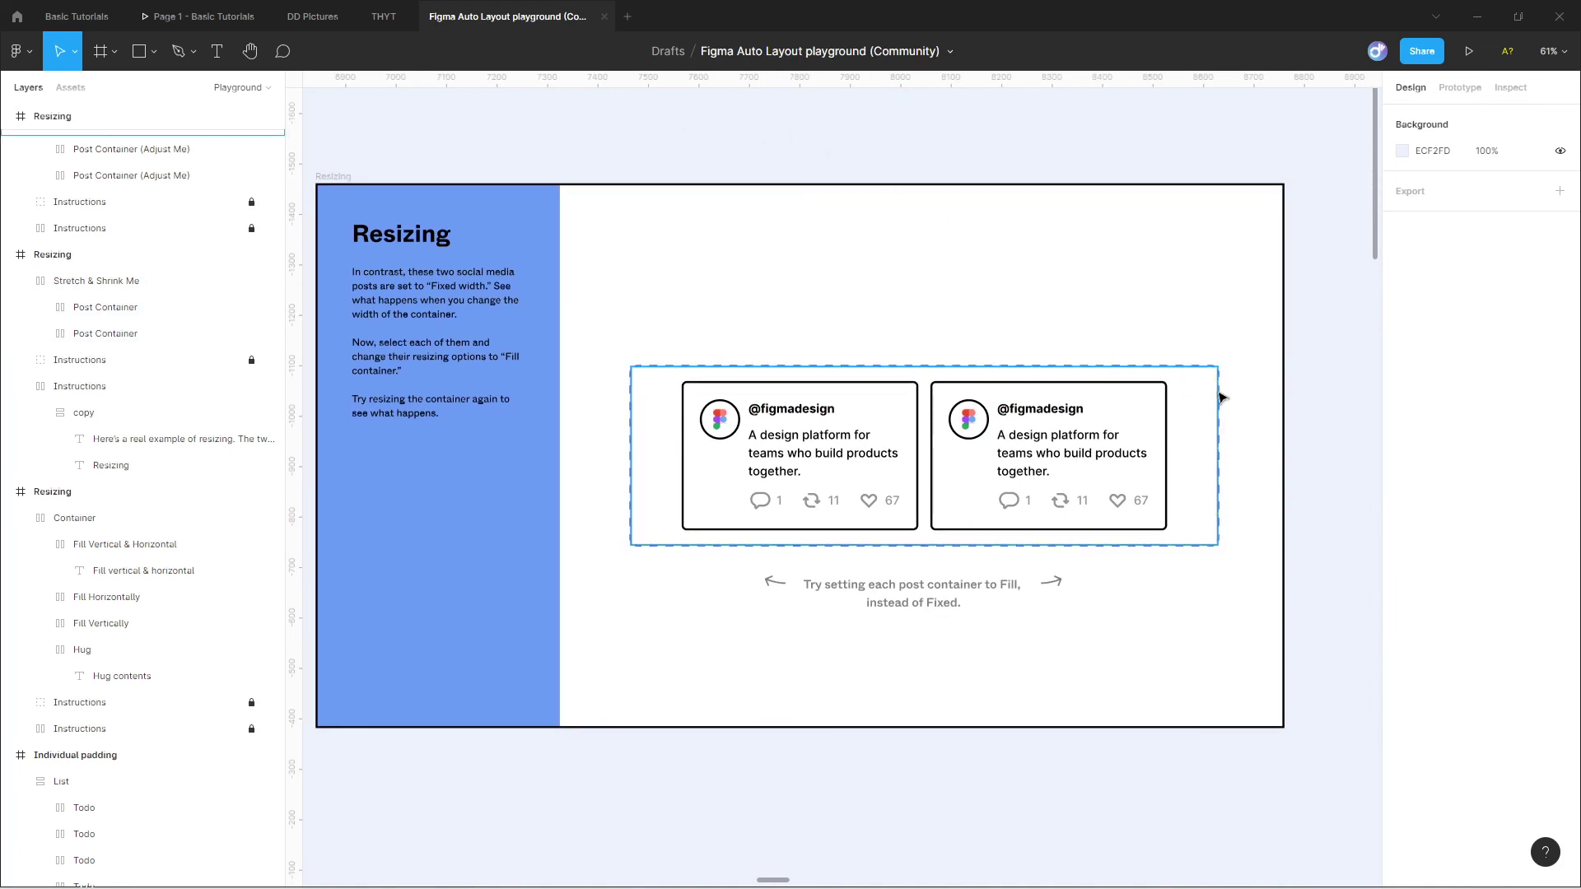
mouse_move(1218, 436)
left_mouse_down()
mouse_move(1326, 437)
mouse_move(1174, 432)
mouse_move(1308, 433)
mouse_move(1248, 433)
left_mouse_up()
- Review the horizontal resizing options of the first Post Container (Adjust Me), keeping Fixed width, and clear the selection
left_click(844, 466)
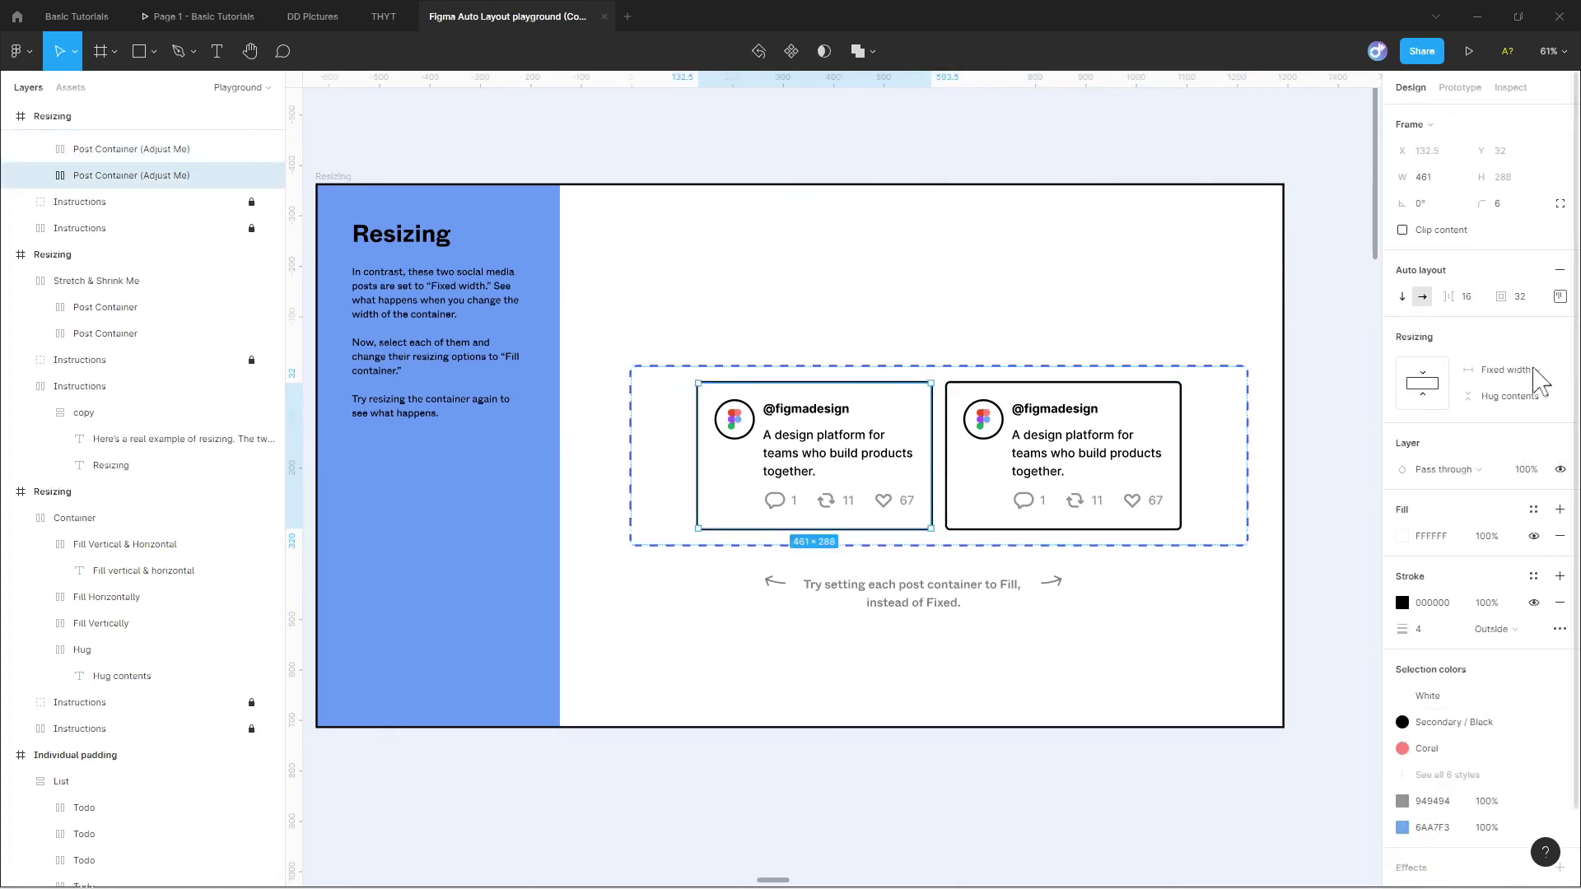
left_click(1535, 378)
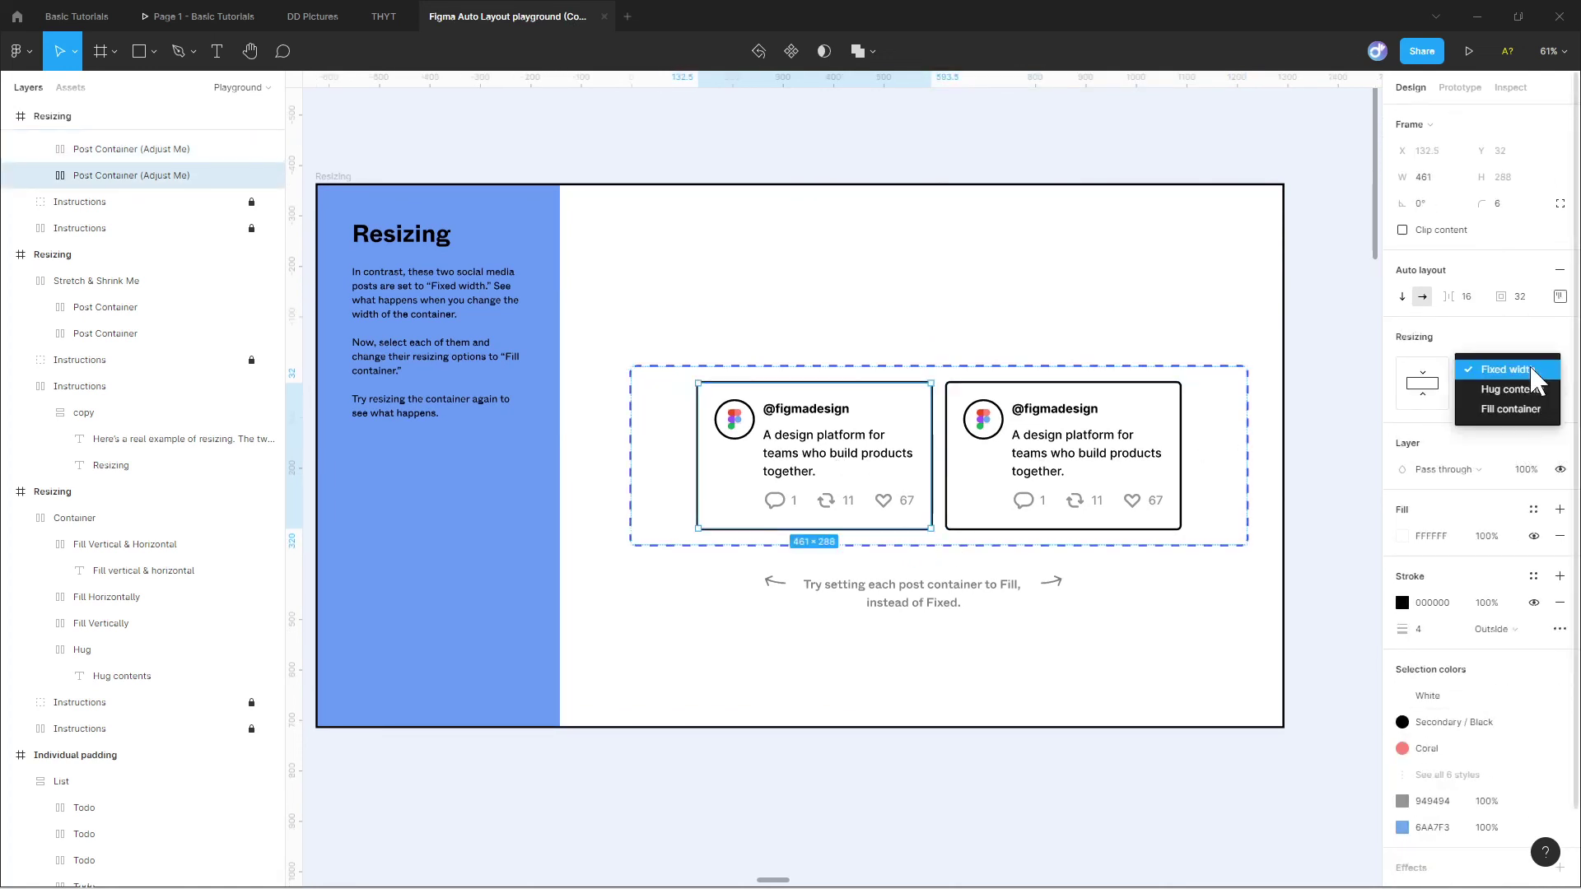
left_click(1531, 372)
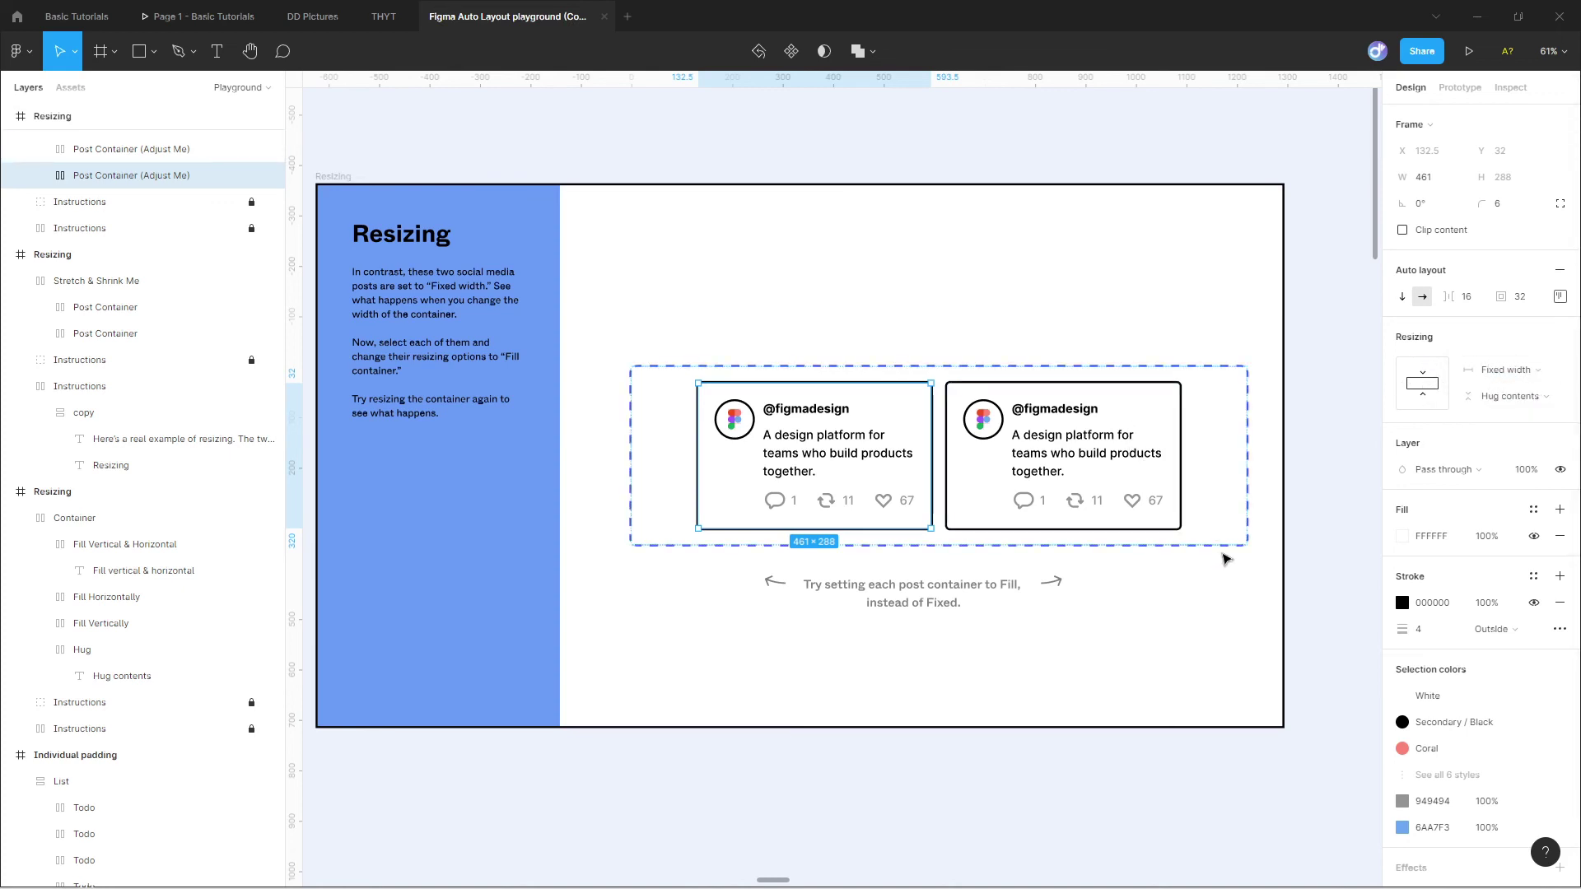
left_click(1224, 560)
- Examine the Todo List frame in the Nested Auto Layout exercise and the resizing settings of its four nested items
key("n")
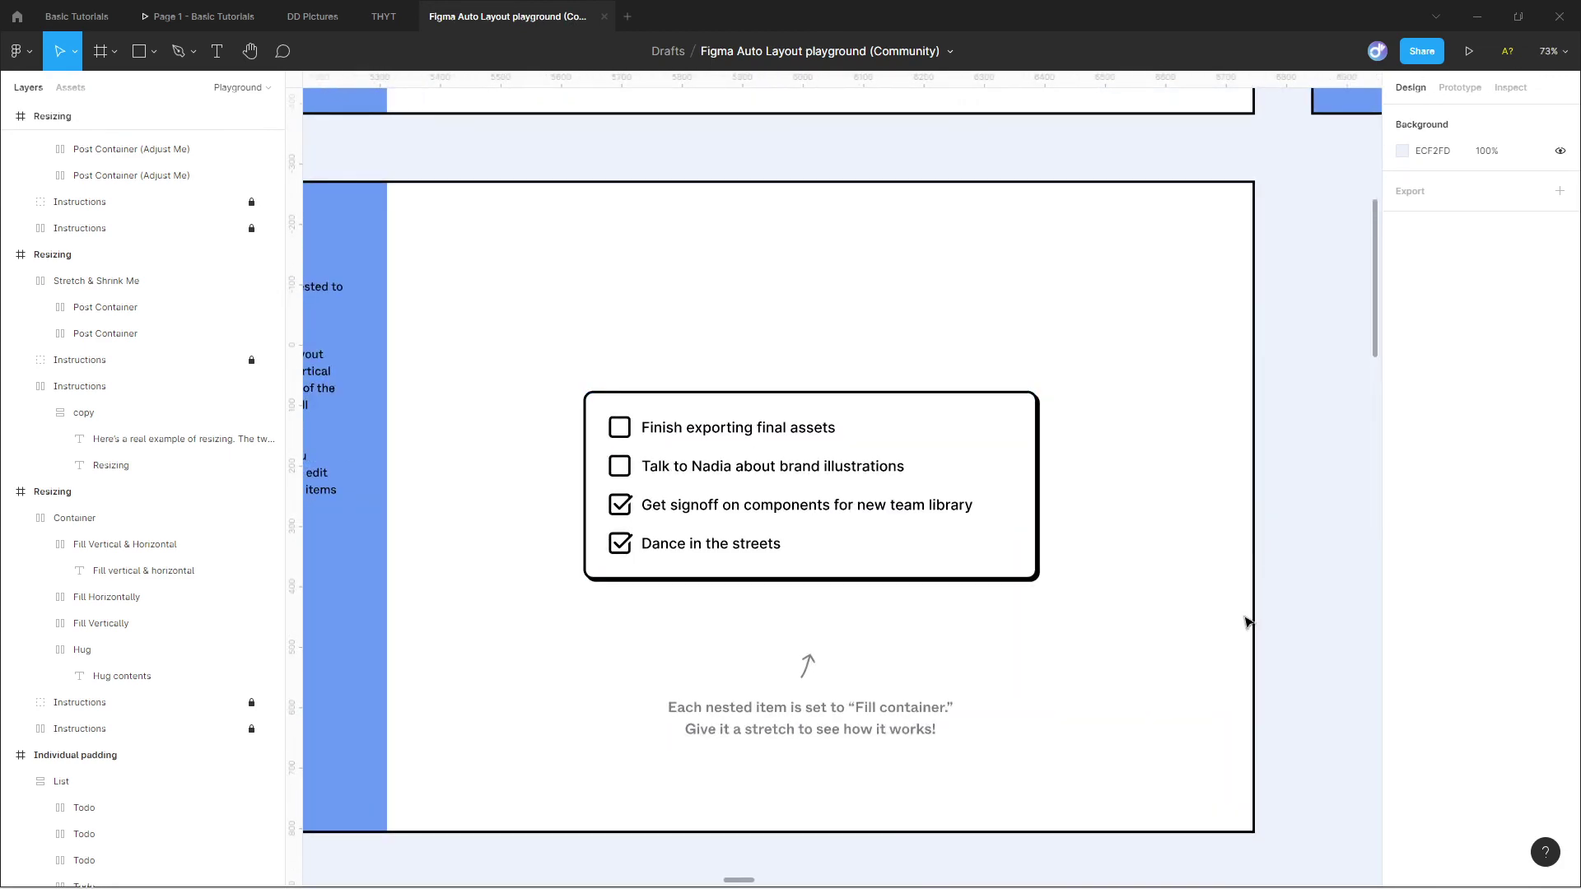
left_click(888, 580)
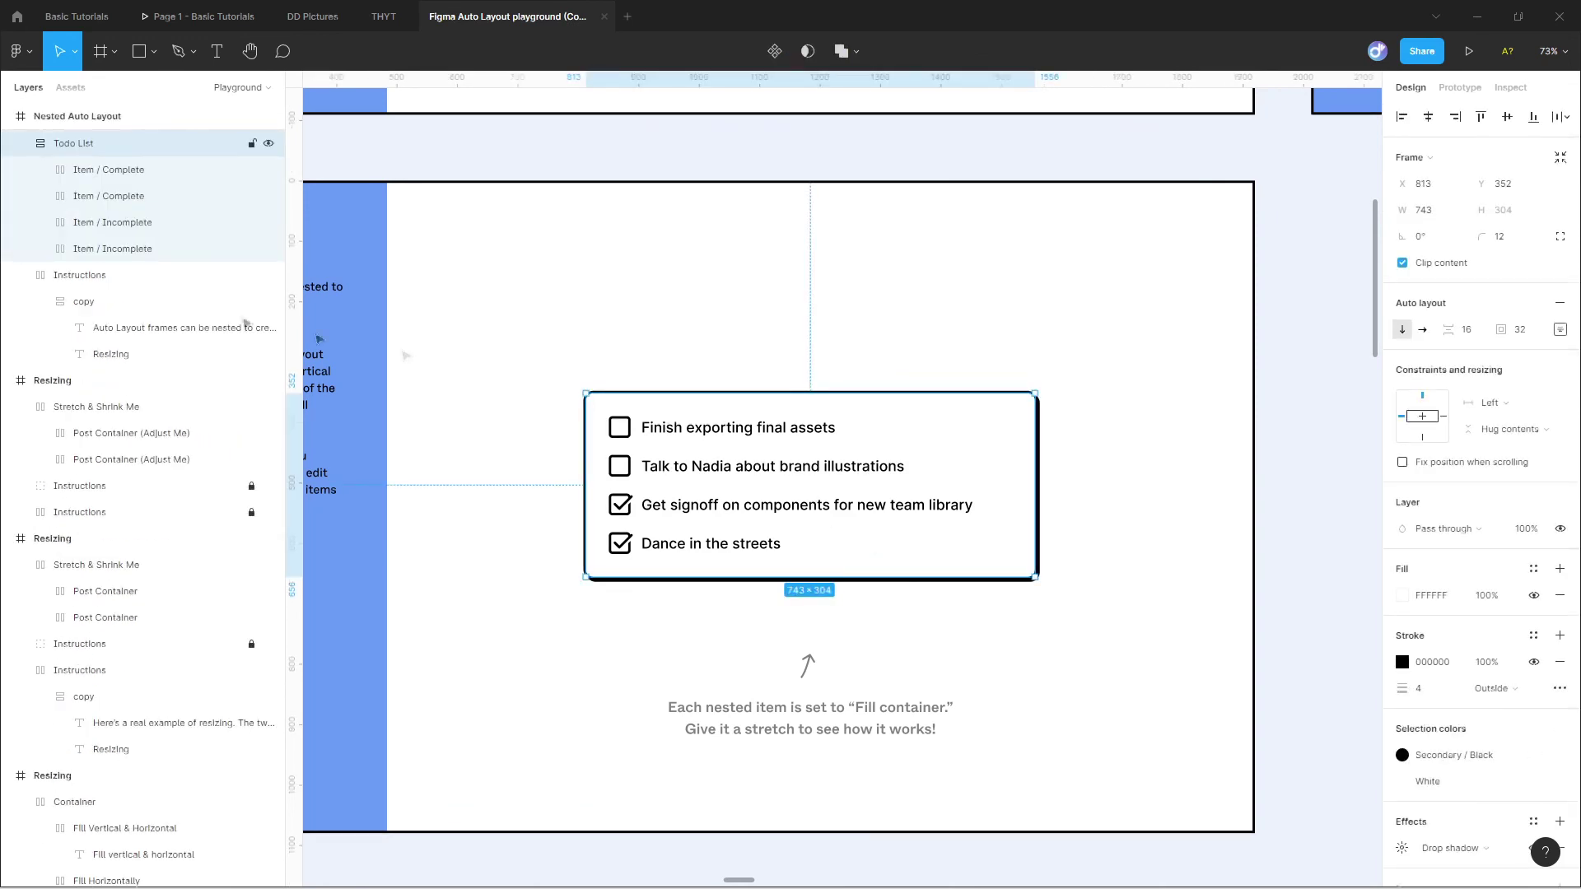
left_click(128, 177)
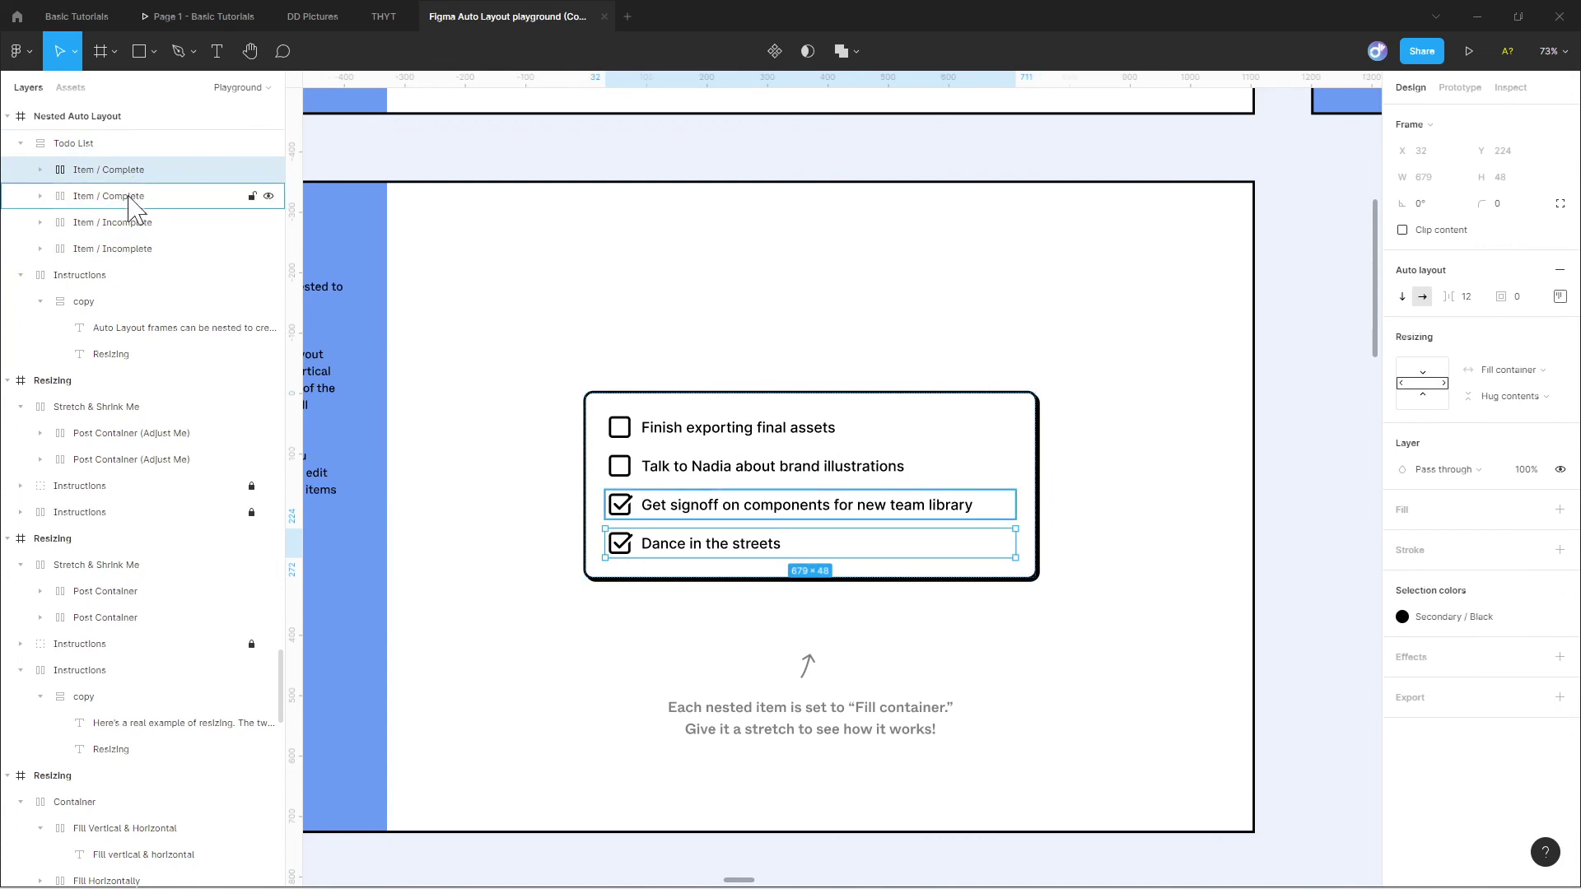
left_click(129, 200)
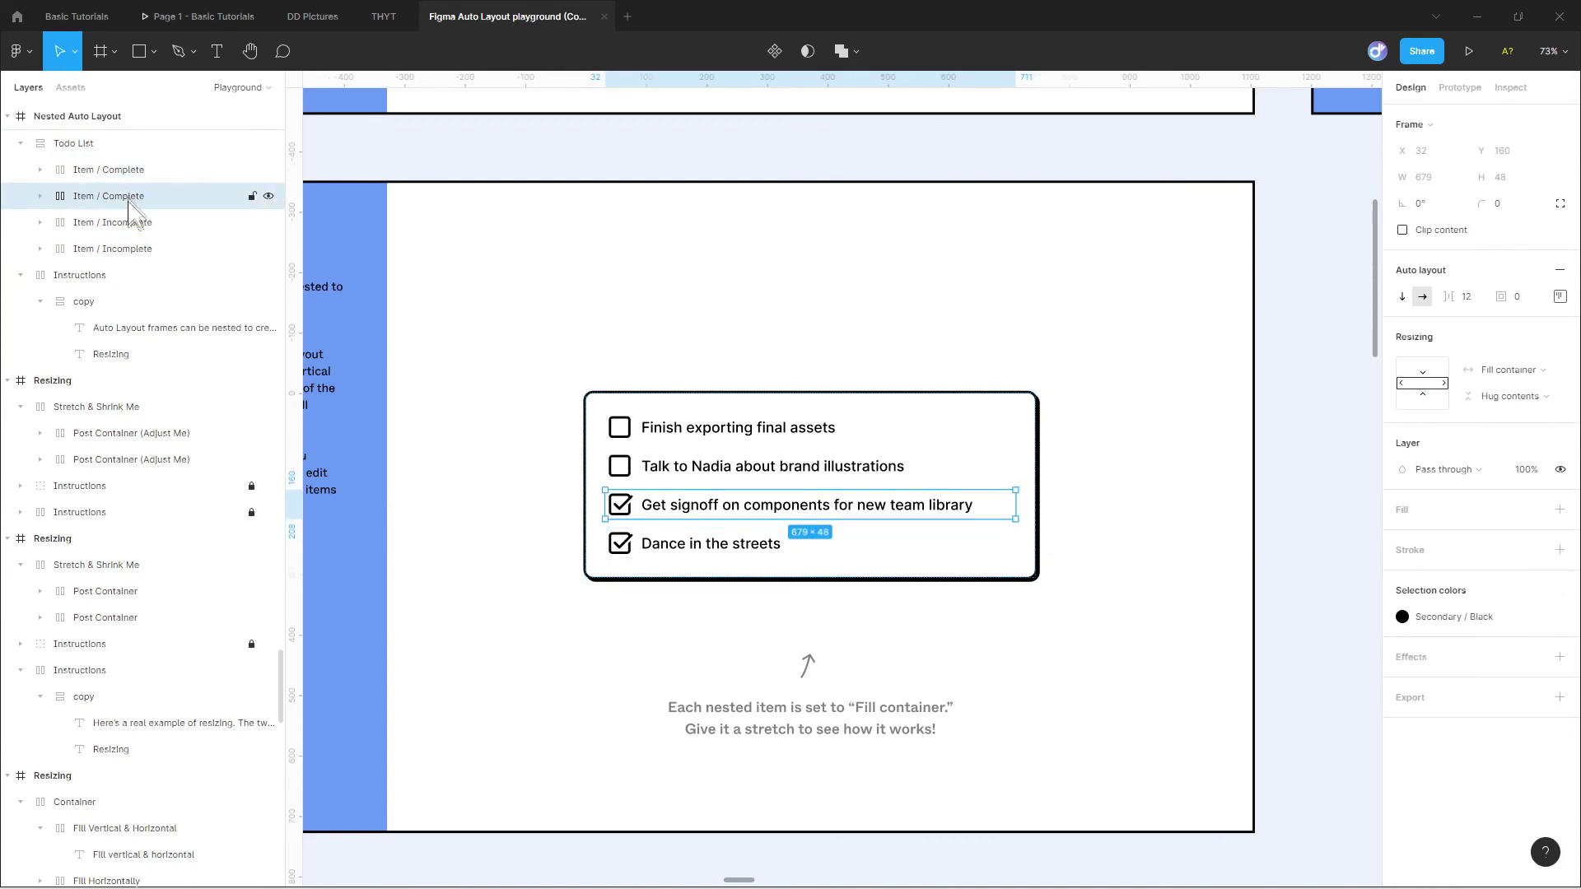
left_click(130, 223)
left_click(132, 249)
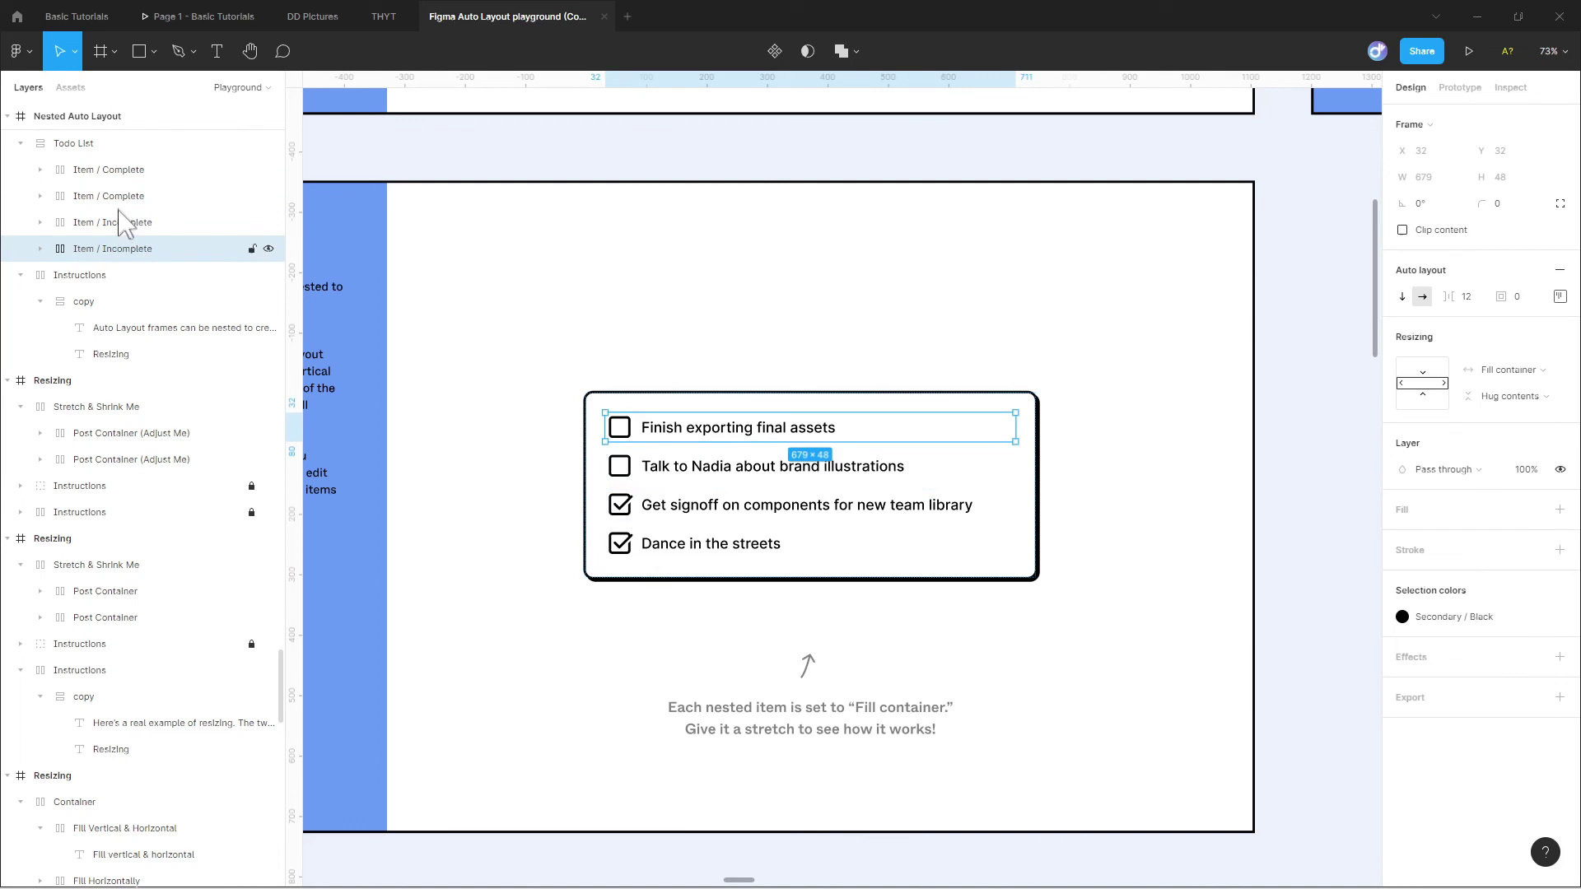
- Shrink the Todo List frame horizontally to test how its nested items respond
left_click(113, 146)
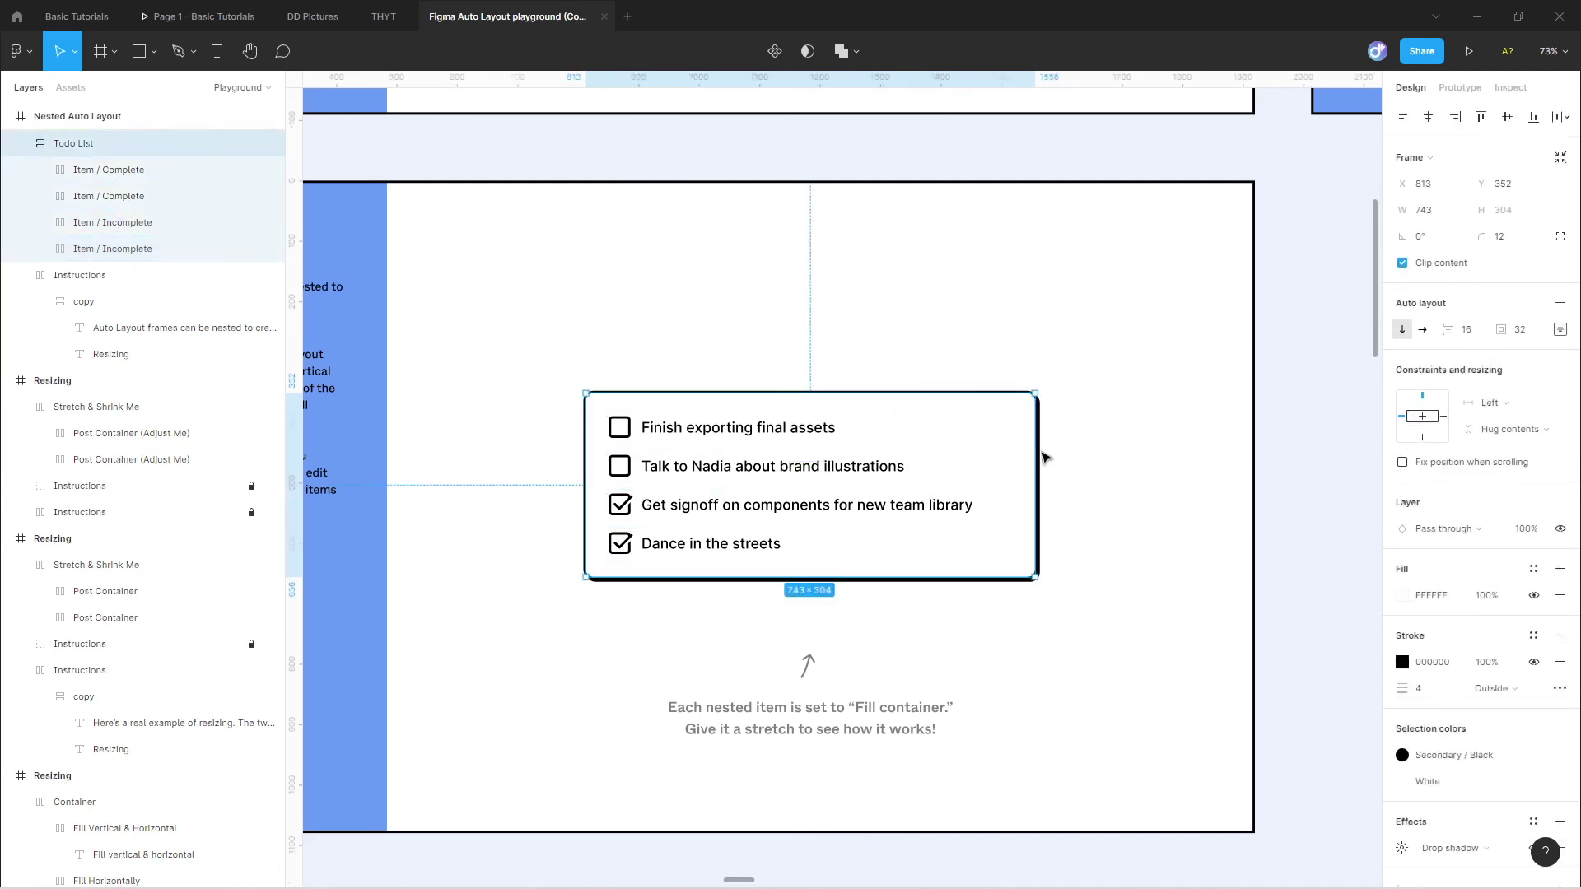
left_click_drag(1033, 452, 783, 442)
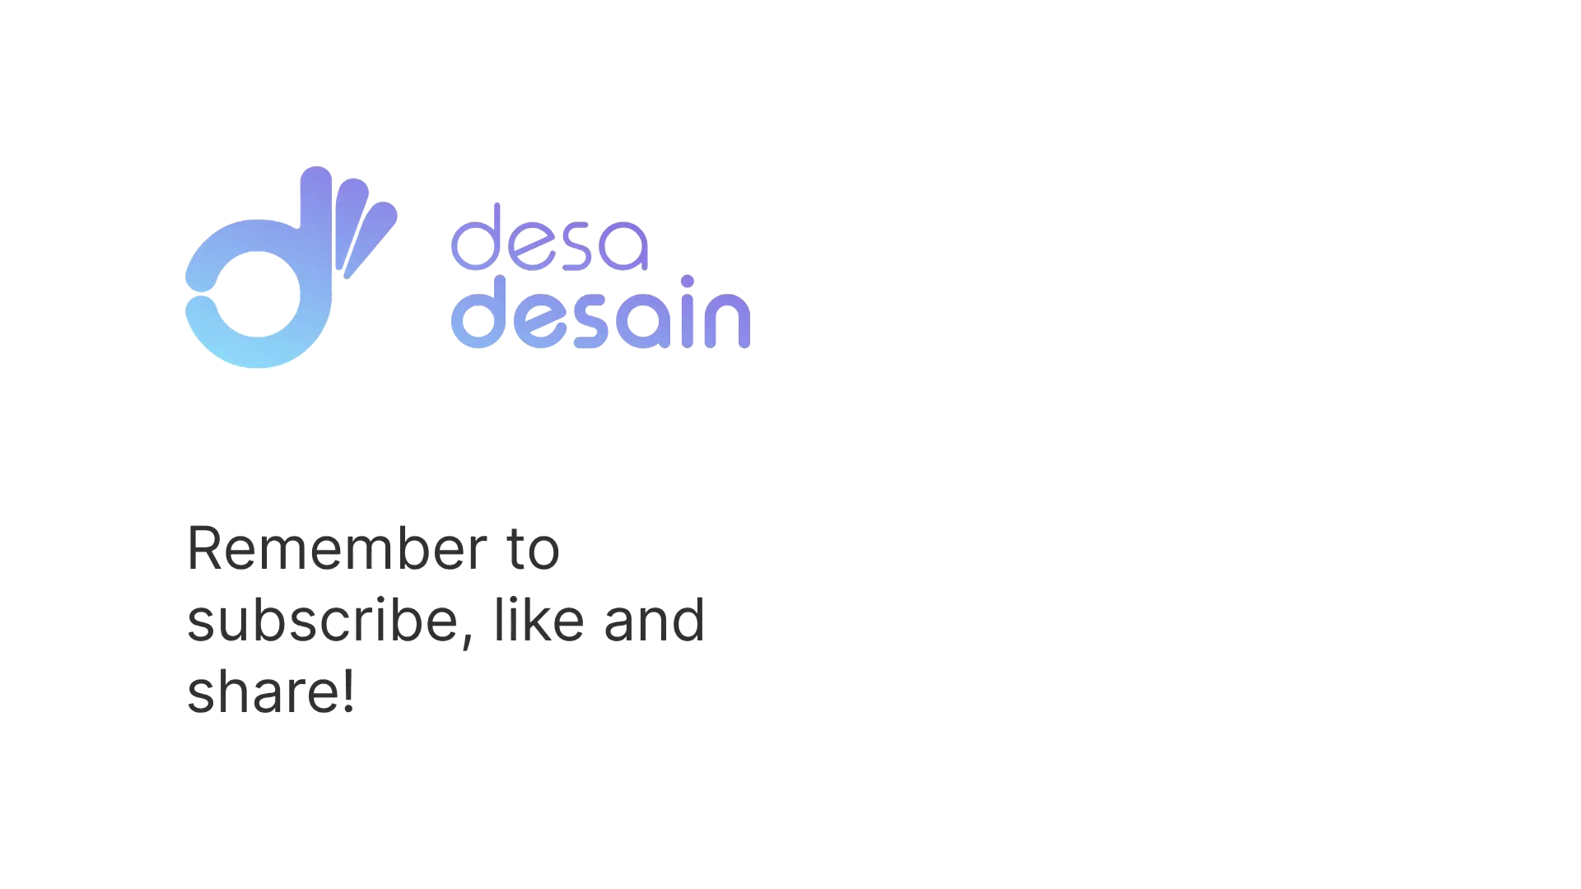